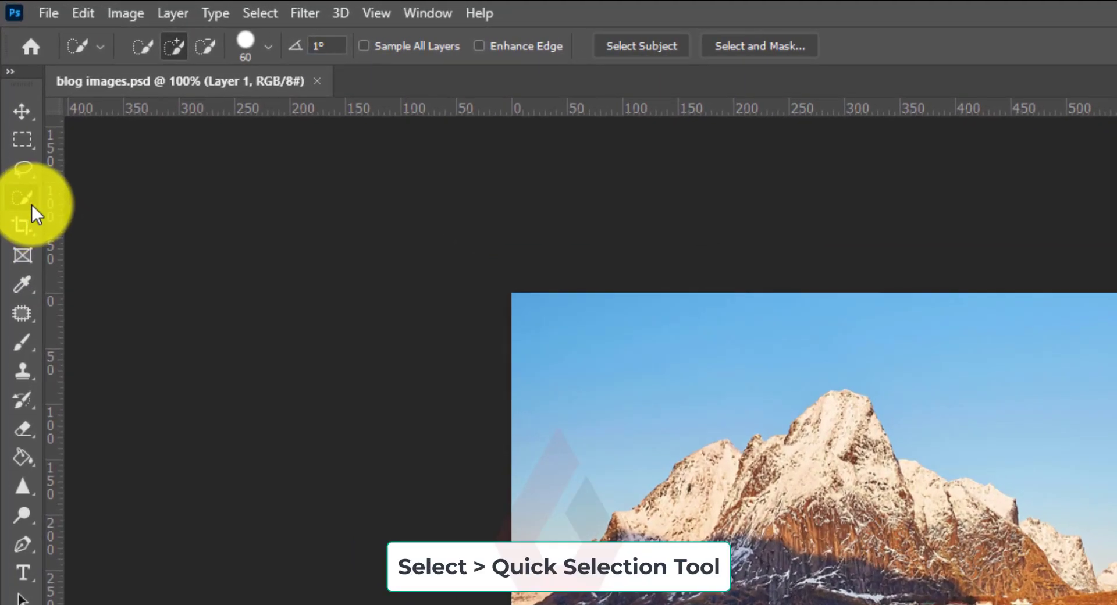
# Choose the Quick Selection tool and duplicate the Background layer of blog images.psd.
pyautogui.rightClick(32, 178)
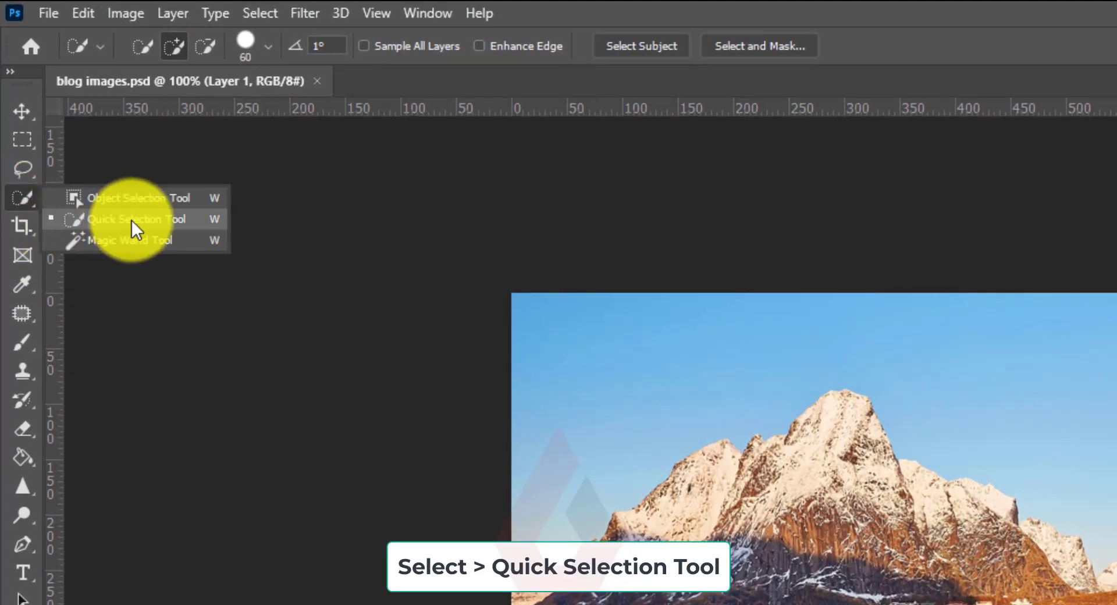
pyautogui.click(168, 196)
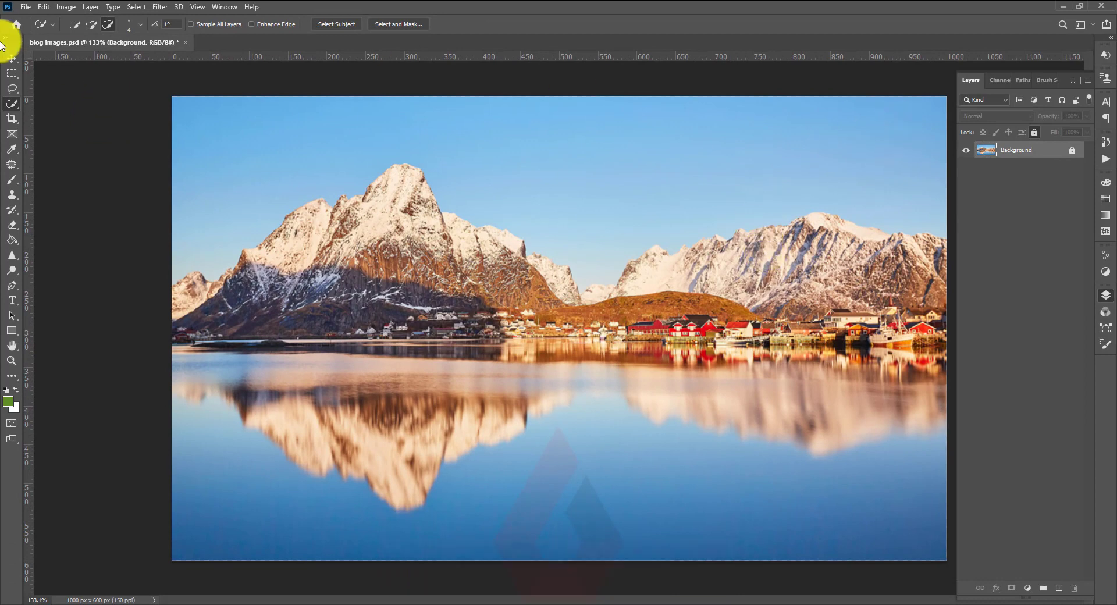
pyautogui.click(12, 58)
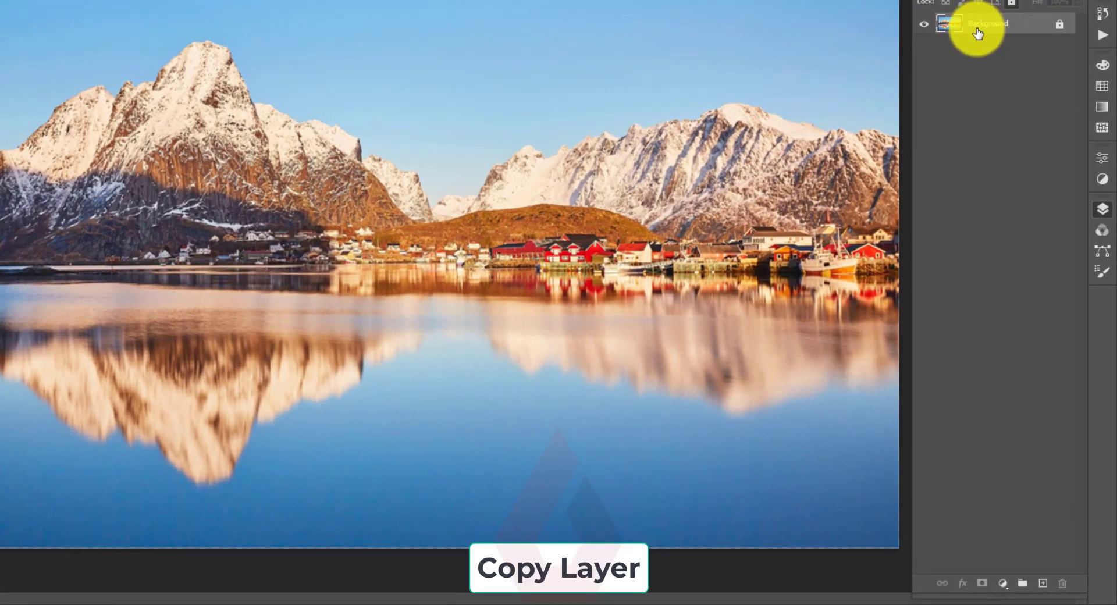
pyautogui.moveTo(1004, 155); pyautogui.dragTo(1043, 583)
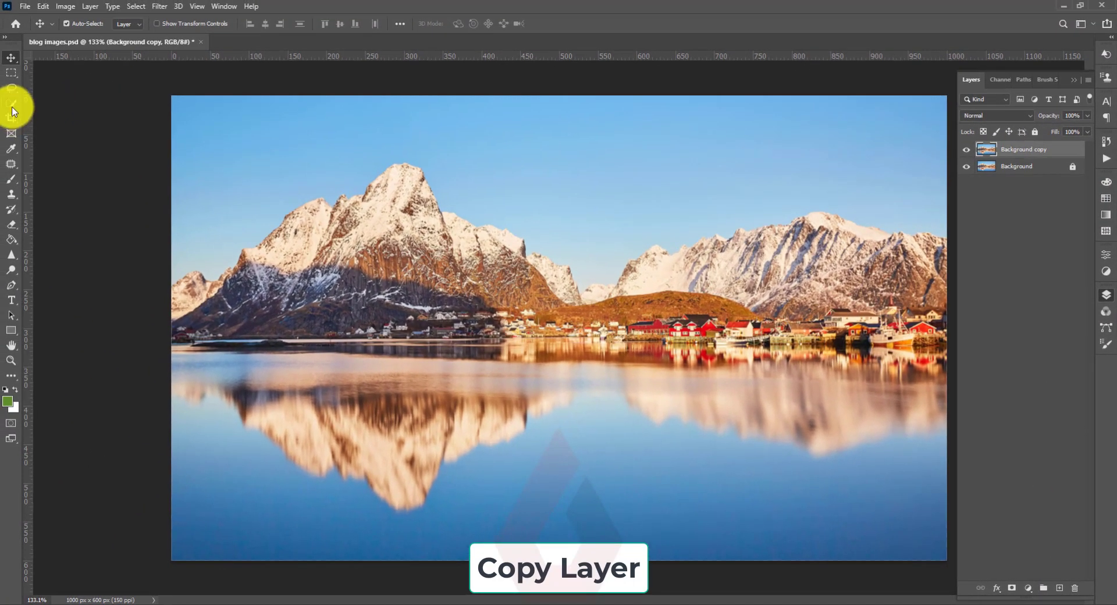
# Select the sky above the mountains on the Background copy layer with the Quick Selection tool.
pyautogui.click(12, 105)
pyautogui.moveTo(167, 184)
pyautogui.mouseDown()
pyautogui.moveTo(192, 195)
pyautogui.moveTo(296, 135)
pyautogui.moveTo(419, 118)
pyautogui.moveTo(505, 125)
pyautogui.moveTo(566, 184)
pyautogui.mouseUp()
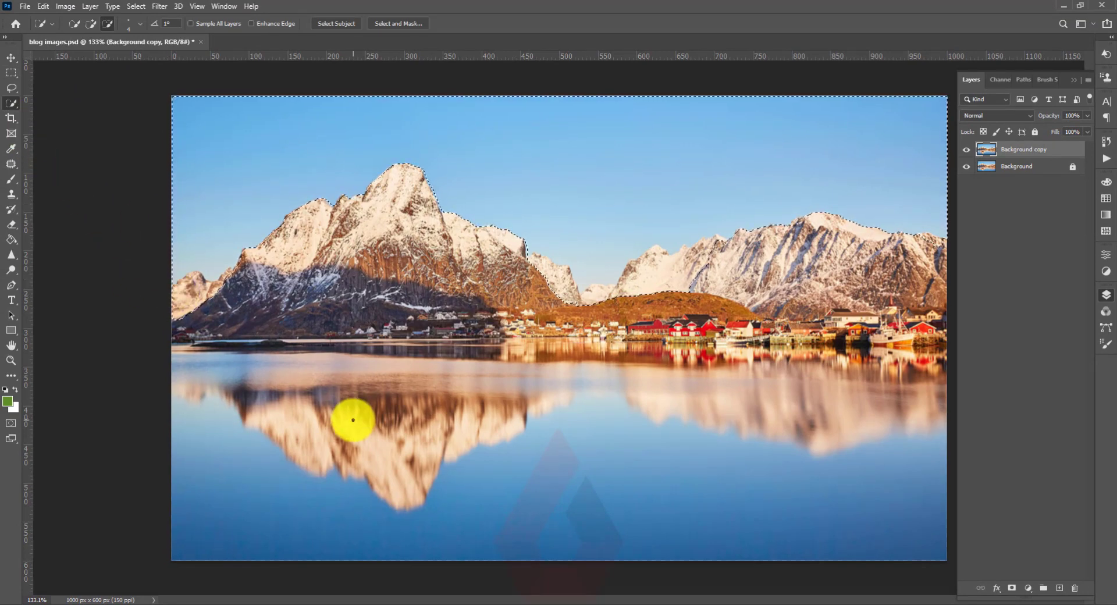
# Adjust the selection brush size and subtract stray rock along the left mountain's lower ridge from the sky selection.
pyautogui.press(']')
pyautogui.press(']')
pyautogui.press(']')
pyautogui.press(']')
pyautogui.press(']')
pyautogui.press(']')
pyautogui.press(']')
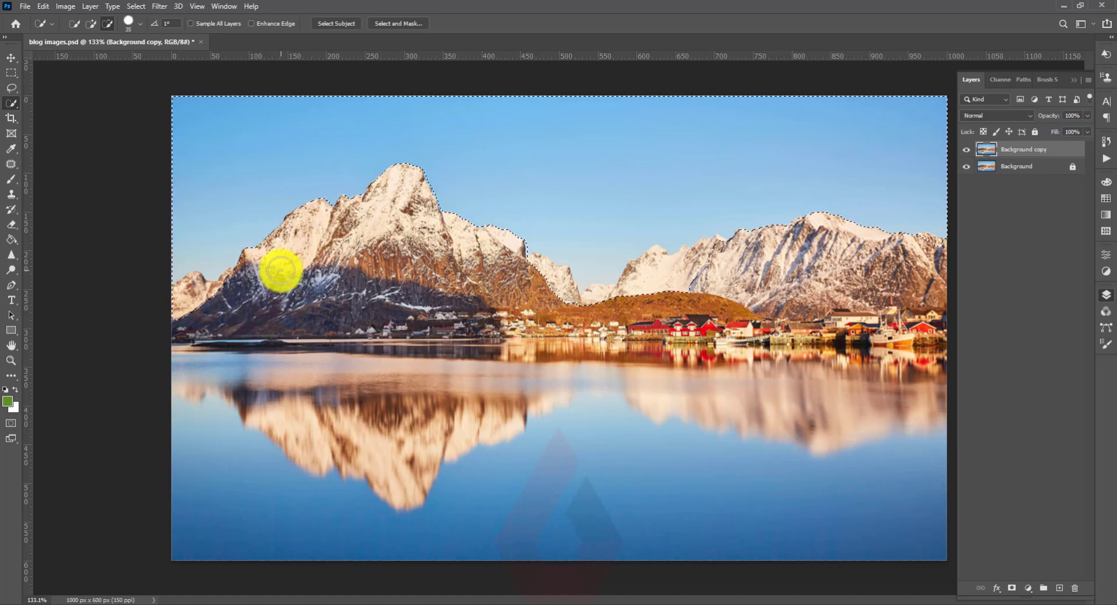
pyautogui.hotkey('ctrl', '+')
pyautogui.hotkey('ctrl', '+')
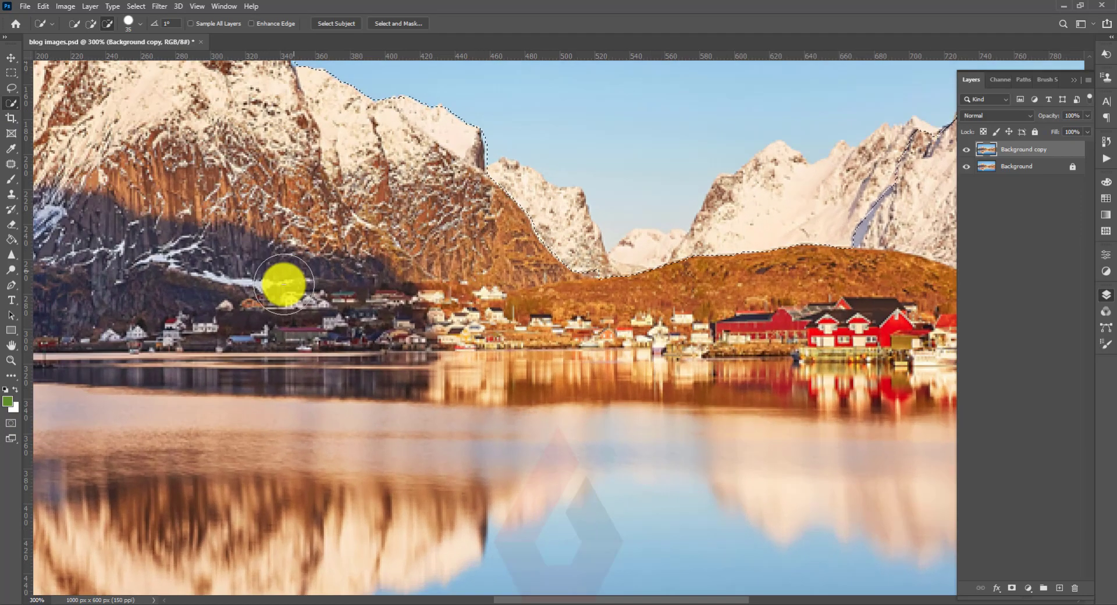
pyautogui.hscroll(-10, 283, 284)
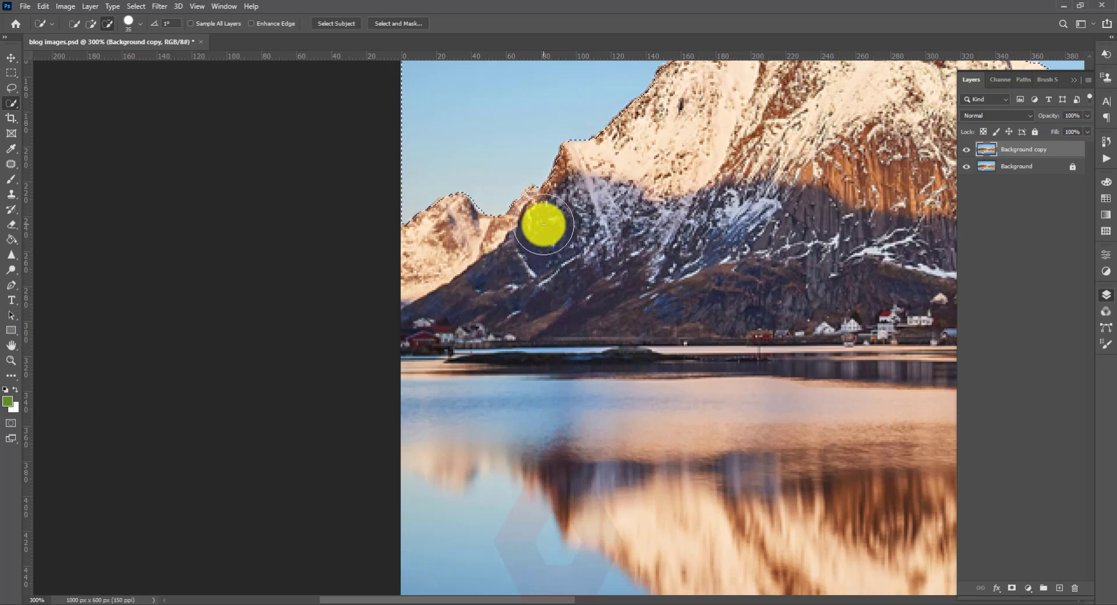
pyautogui.click(91, 24)
pyautogui.hscroll(5, 474, 192)
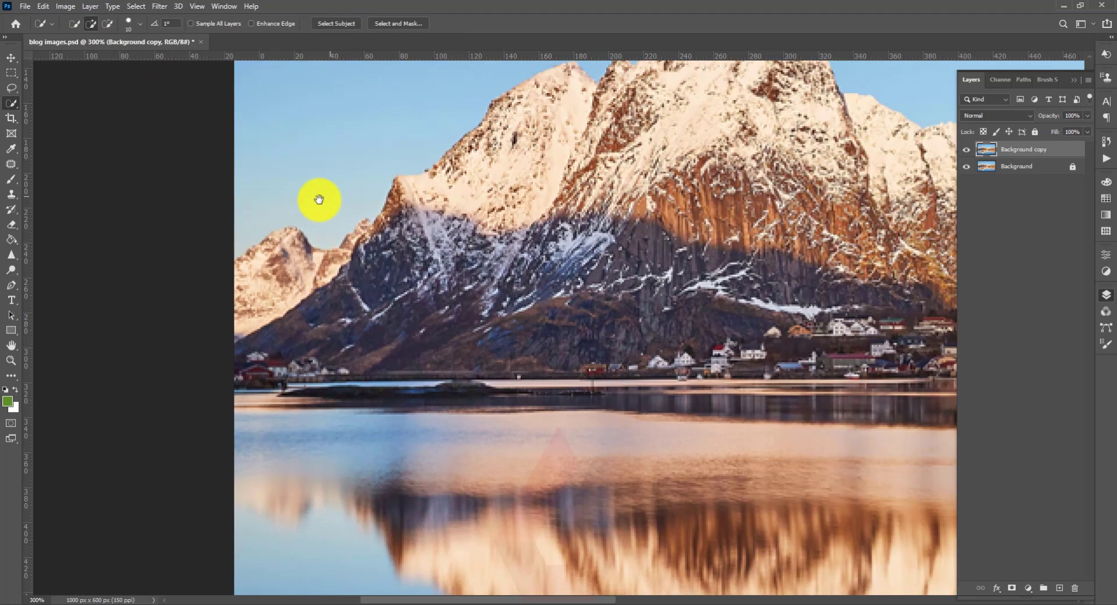
pyautogui.click(107, 23)
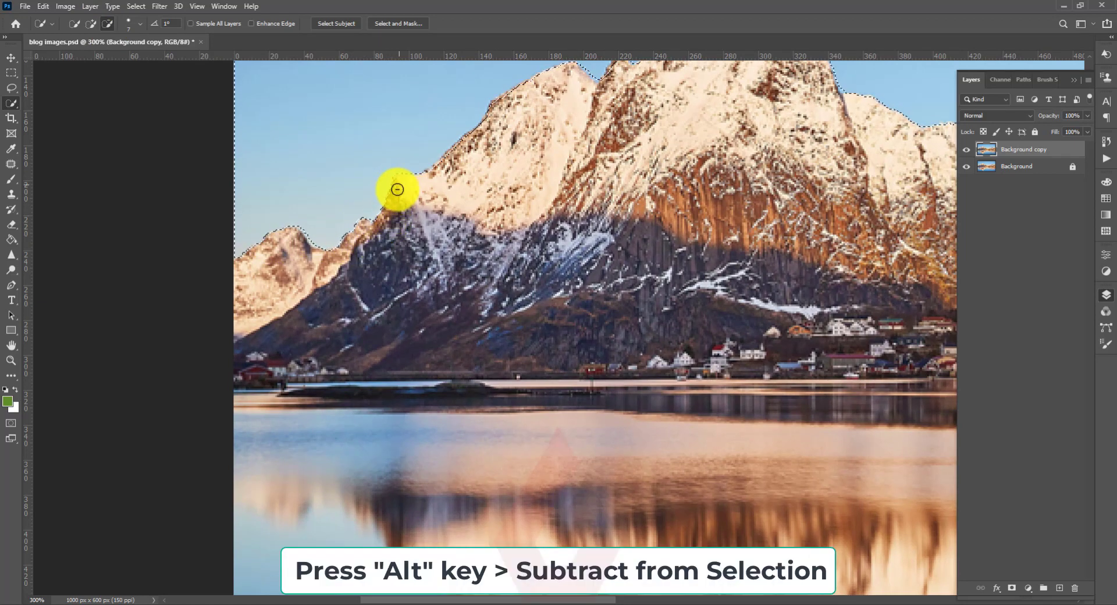
pyautogui.moveTo(454, 206); pyautogui.dragTo(382, 226)
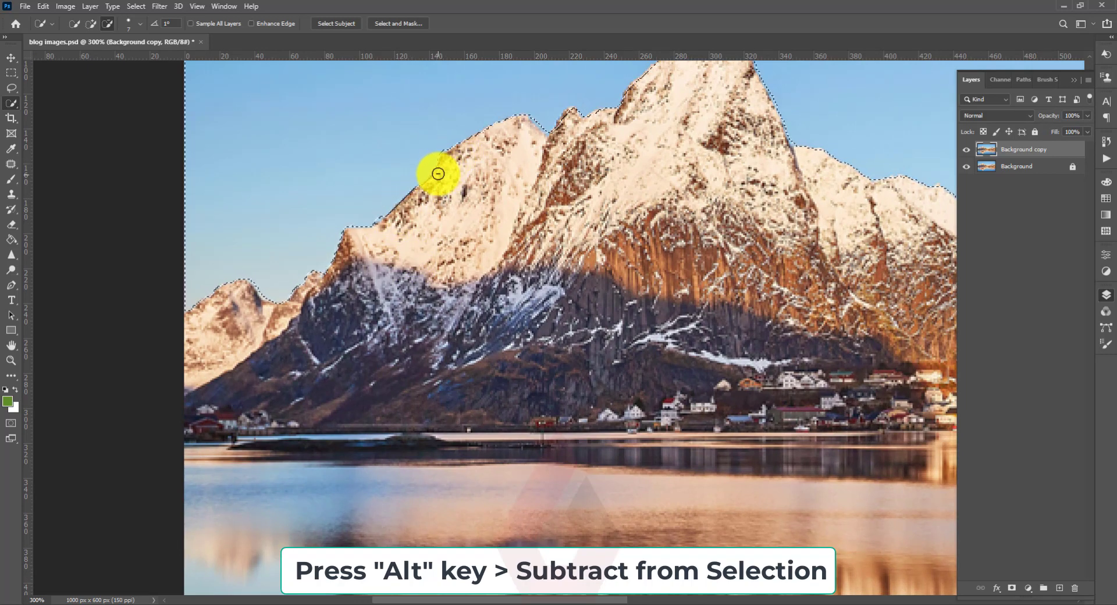
# Refine the sky selection along the left mountain's upper ridge by adding missed sky and subtracting rock.
pyautogui.click(91, 24)
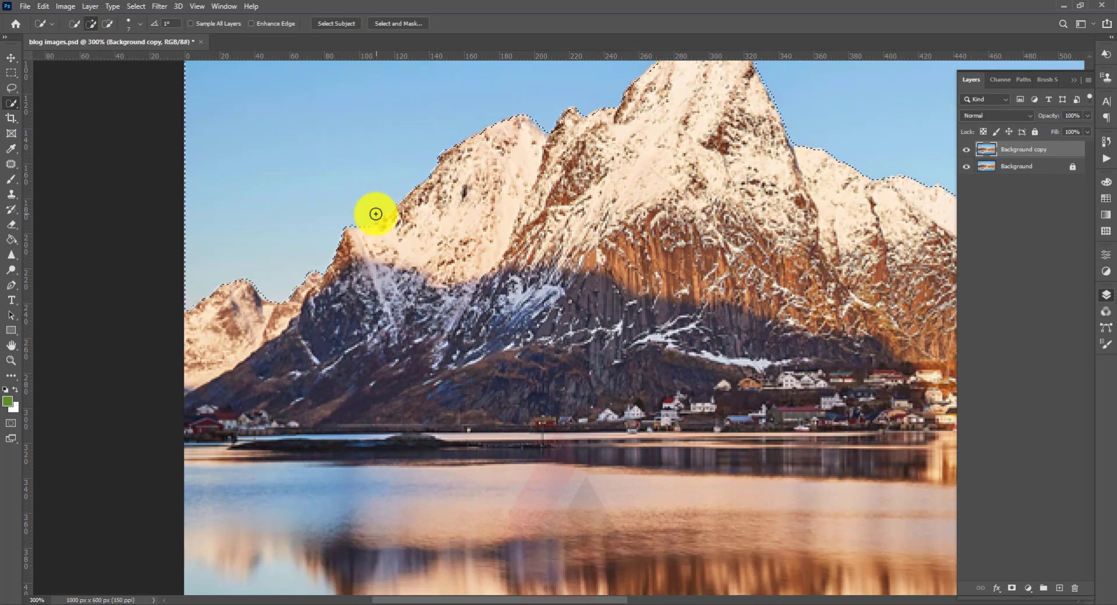
pyautogui.moveTo(568, 215); pyautogui.dragTo(347, 246)
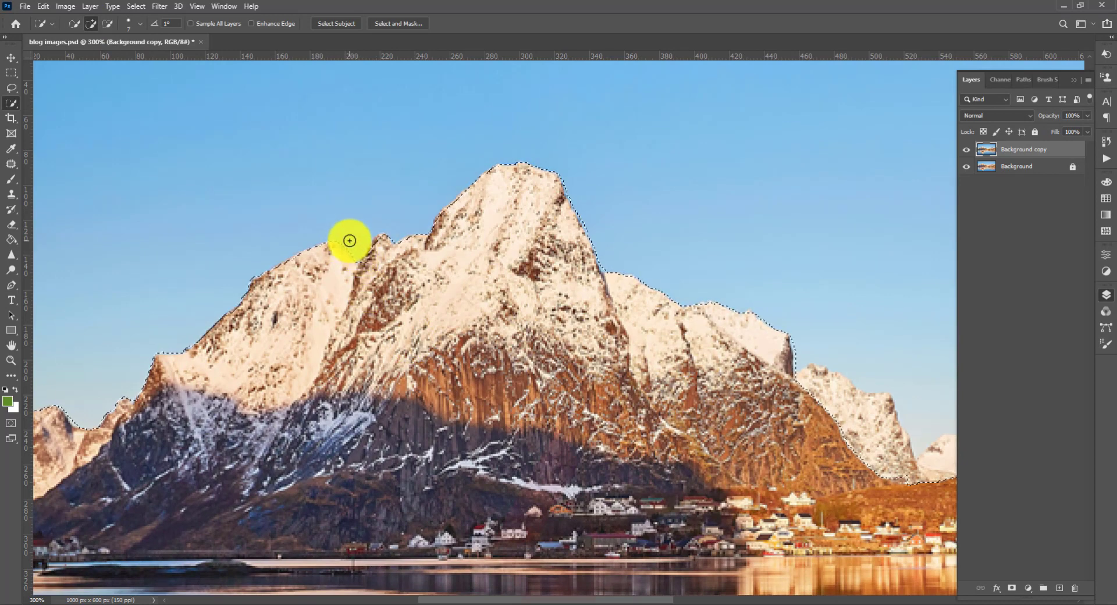
pyautogui.click(107, 24)
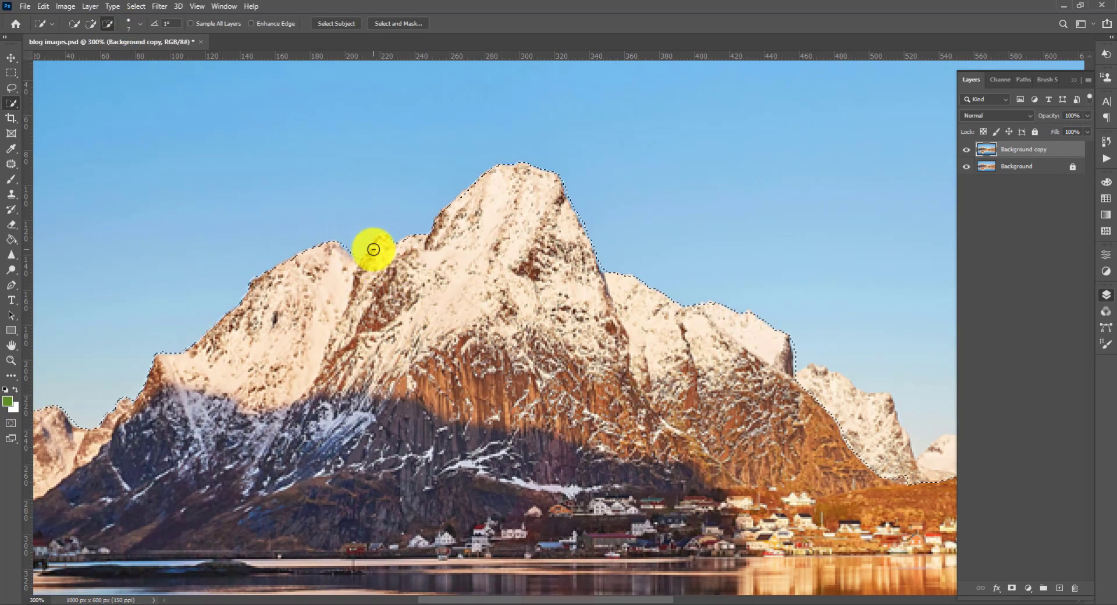
pyautogui.moveTo(452, 287); pyautogui.dragTo(400, 322)
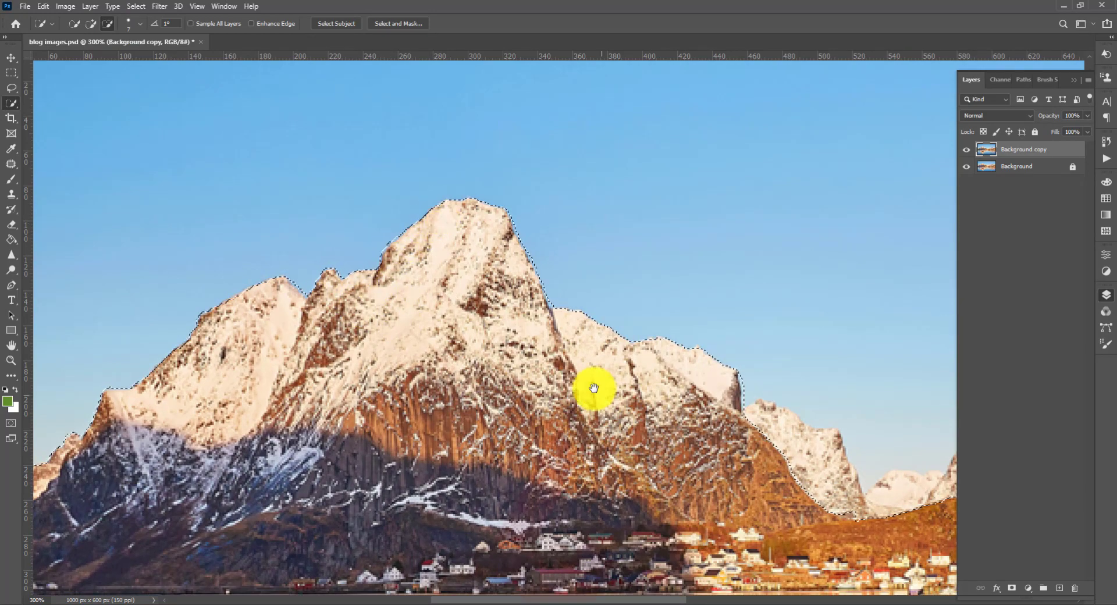
# Subtract the small peaks in the valley and the right-hand mountain range from the sky selection.
pyautogui.moveTo(594, 391); pyautogui.dragTo(331, 285)
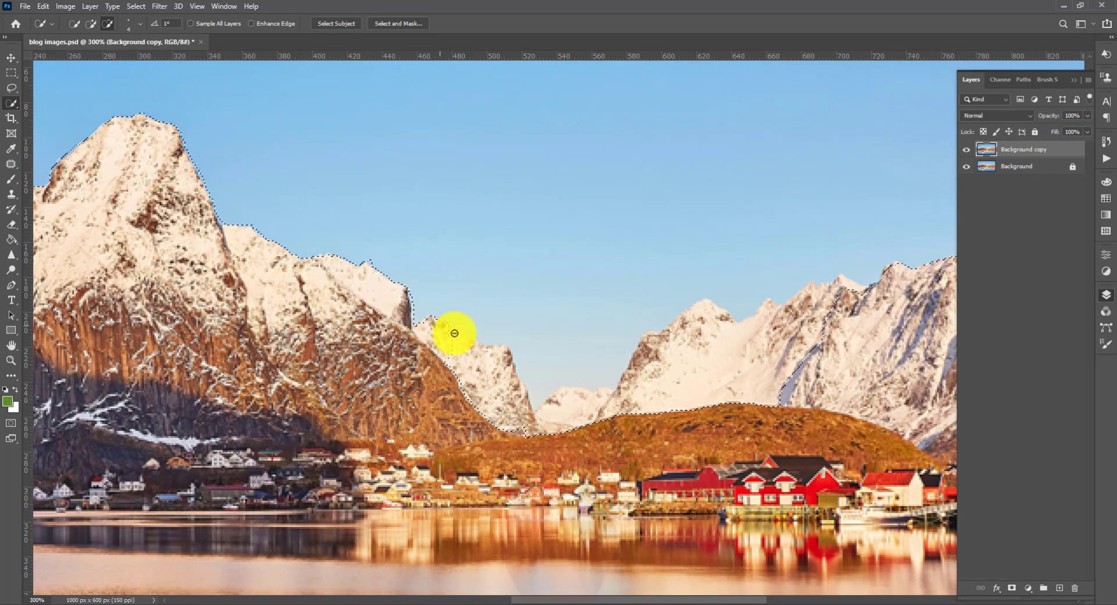
pyautogui.click(672, 342)
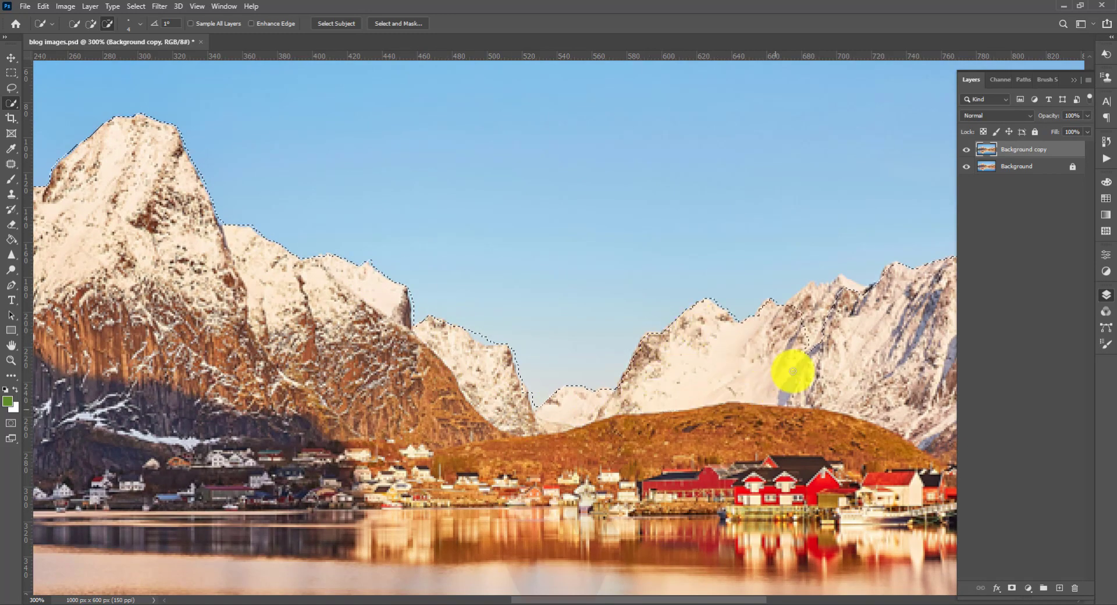
pyautogui.moveTo(805, 400); pyautogui.dragTo(495, 445)
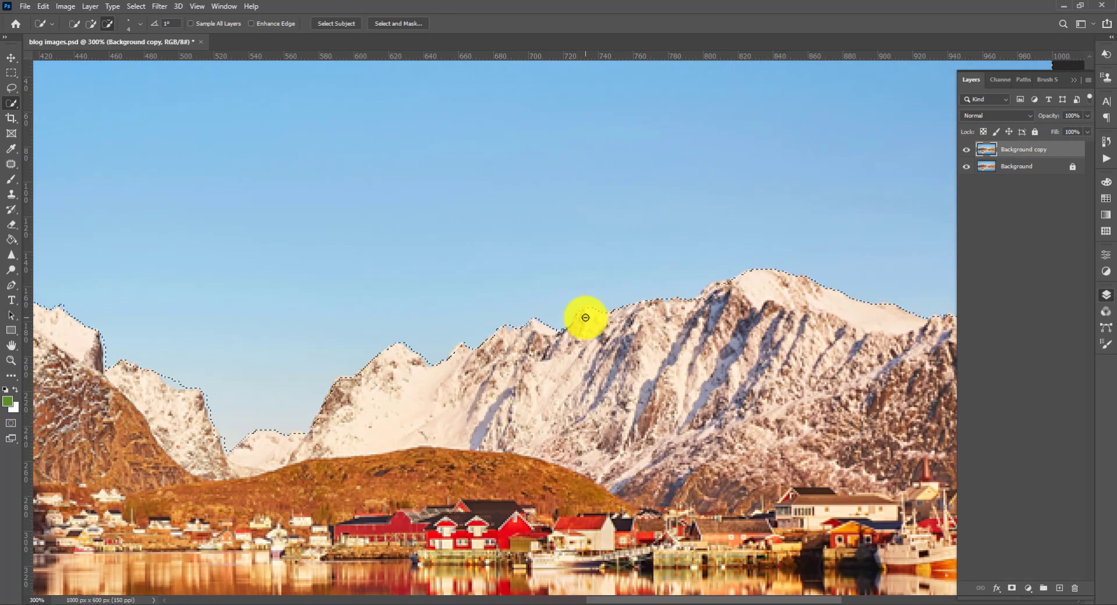
pyautogui.moveTo(582, 314); pyautogui.dragTo(700, 307)
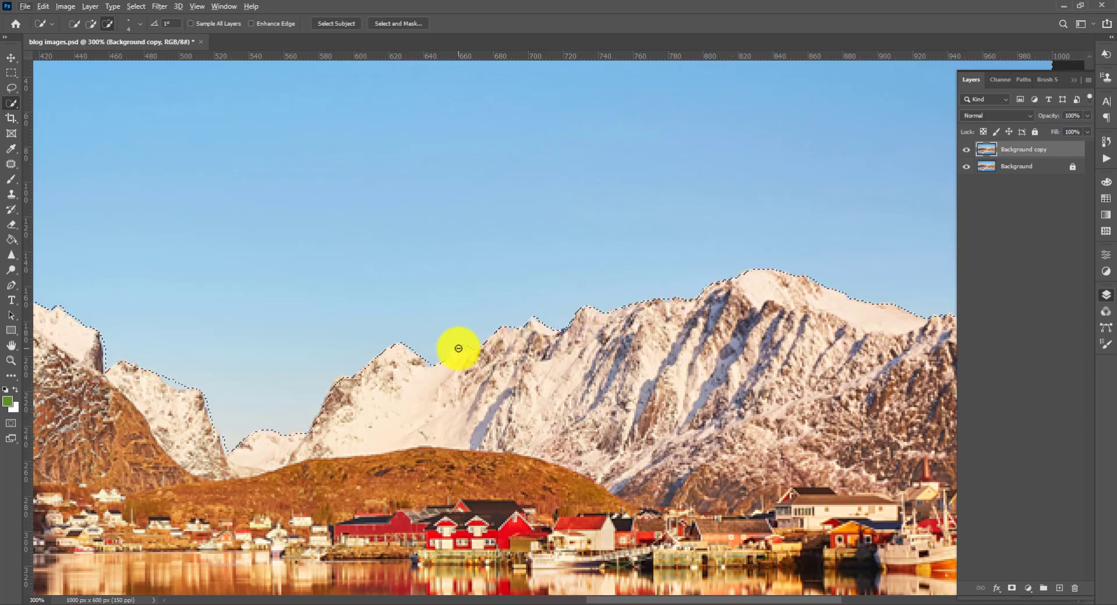
# Subtract the remaining rock from the sky selection along the slope and low peak between the two mountain ranges.
pyautogui.moveTo(377, 394); pyautogui.dragTo(466, 364)
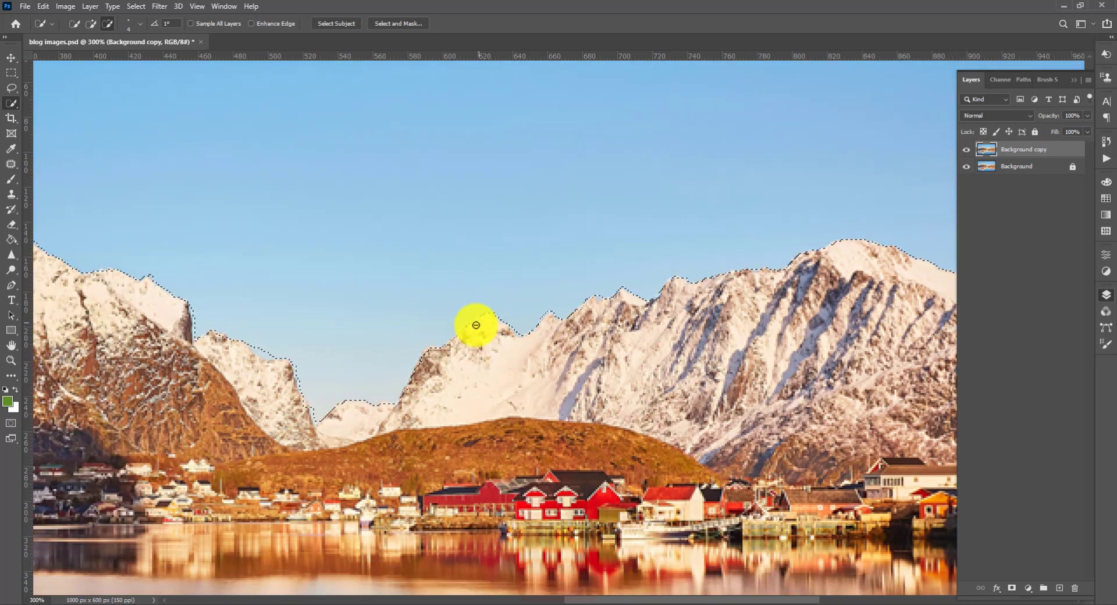
pyautogui.moveTo(476, 326); pyautogui.dragTo(459, 340)
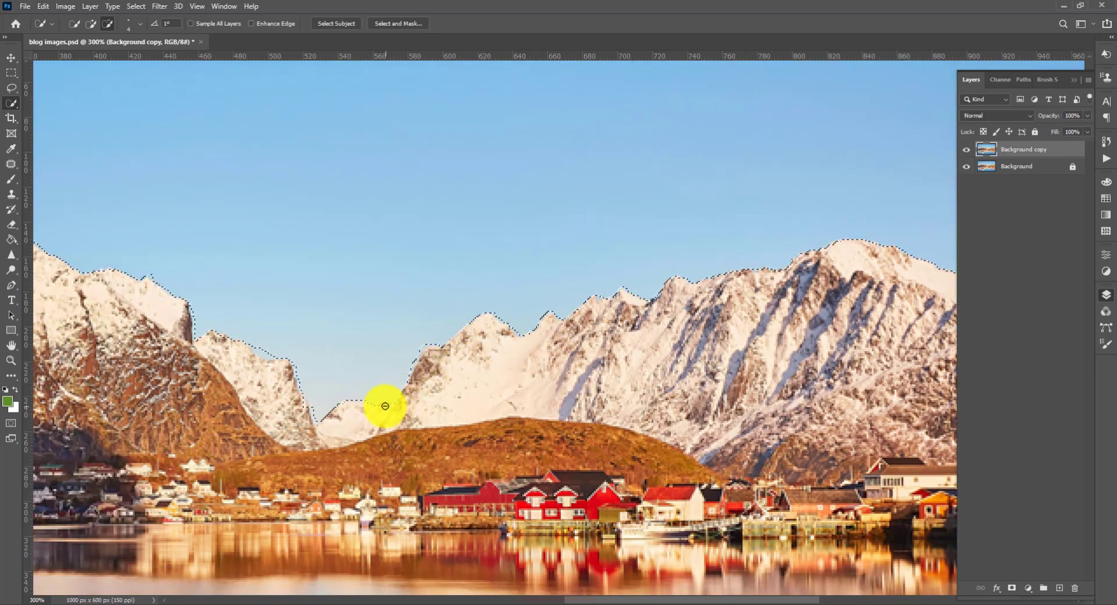
pyautogui.moveTo(386, 406); pyautogui.dragTo(391, 398)
pyautogui.moveTo(301, 431)
pyautogui.mouseDown()
pyautogui.moveTo(332, 426)
pyautogui.moveTo(357, 397)
pyautogui.mouseUp()
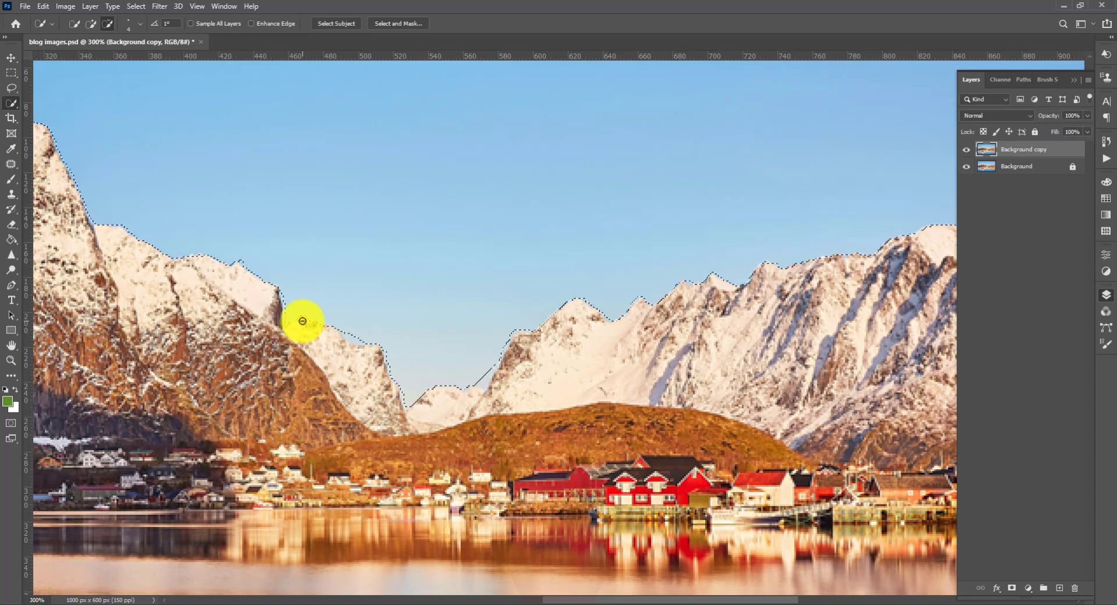
pyautogui.moveTo(259, 311); pyautogui.dragTo(324, 326)
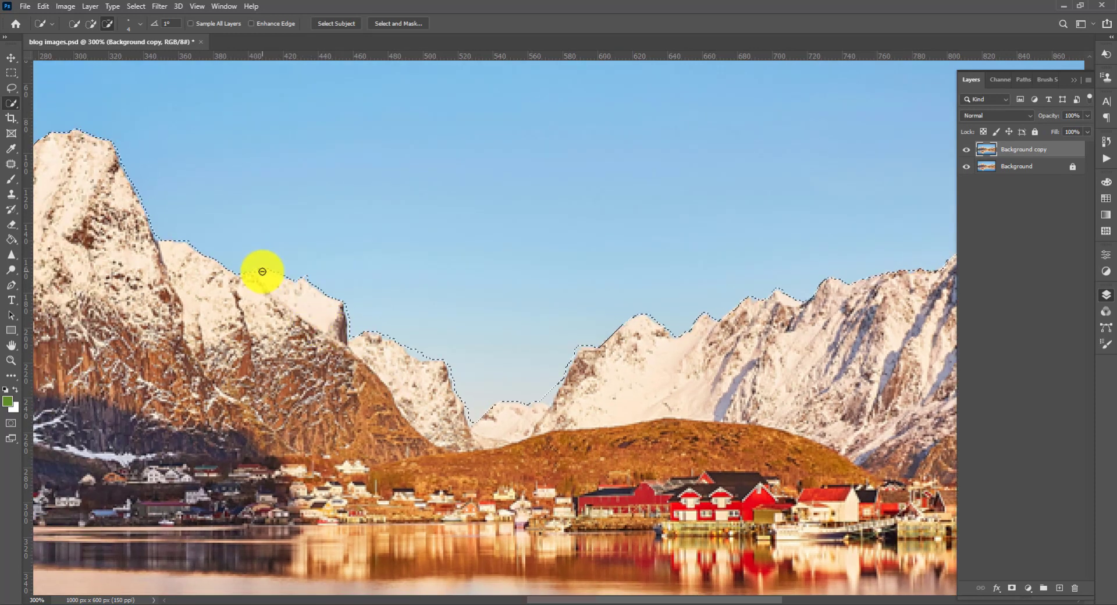
# Add the missed sky along the ridges on both sides of the valley back to the selection.
pyautogui.click(91, 23)
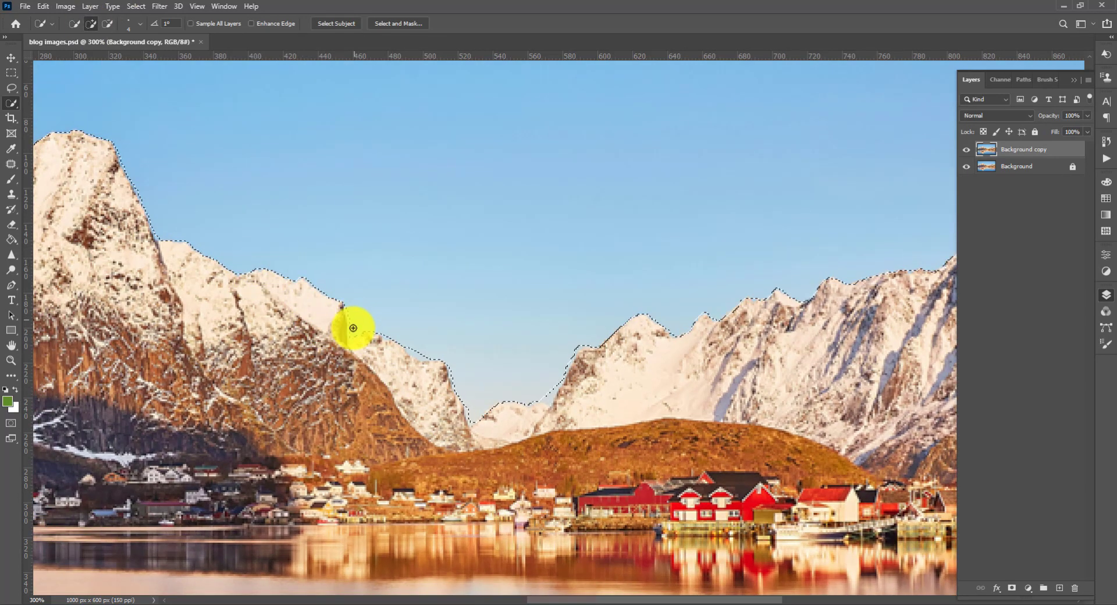
pyautogui.moveTo(349, 305)
pyautogui.mouseDown()
pyautogui.moveTo(352, 335)
pyautogui.moveTo(363, 324)
pyautogui.moveTo(419, 356)
pyautogui.moveTo(440, 353)
pyautogui.moveTo(468, 378)
pyautogui.moveTo(456, 368)
pyautogui.moveTo(473, 418)
pyautogui.moveTo(470, 397)
pyautogui.moveTo(529, 405)
pyautogui.moveTo(550, 394)
pyautogui.mouseUp()
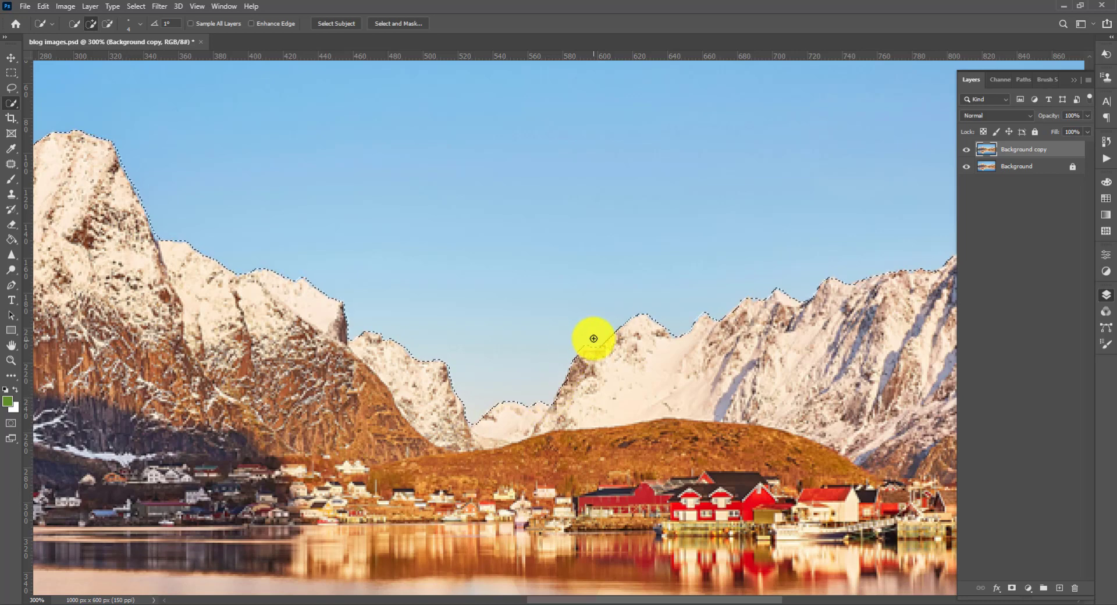
pyautogui.moveTo(641, 348); pyautogui.dragTo(466, 402)
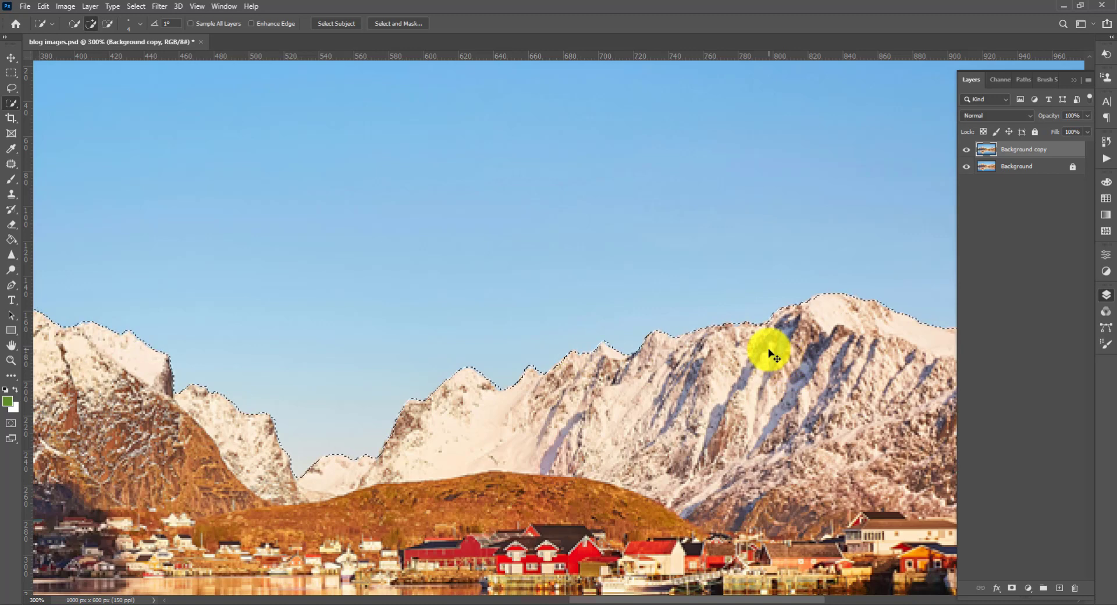
# Mask the sky out of the Background copy layer using the inverted selection and hide the original Background layer.
pyautogui.hotkey('ctrl', '0')
pyautogui.hotkey('ctrl', 'shift', 'i')
pyautogui.click(12, 59)
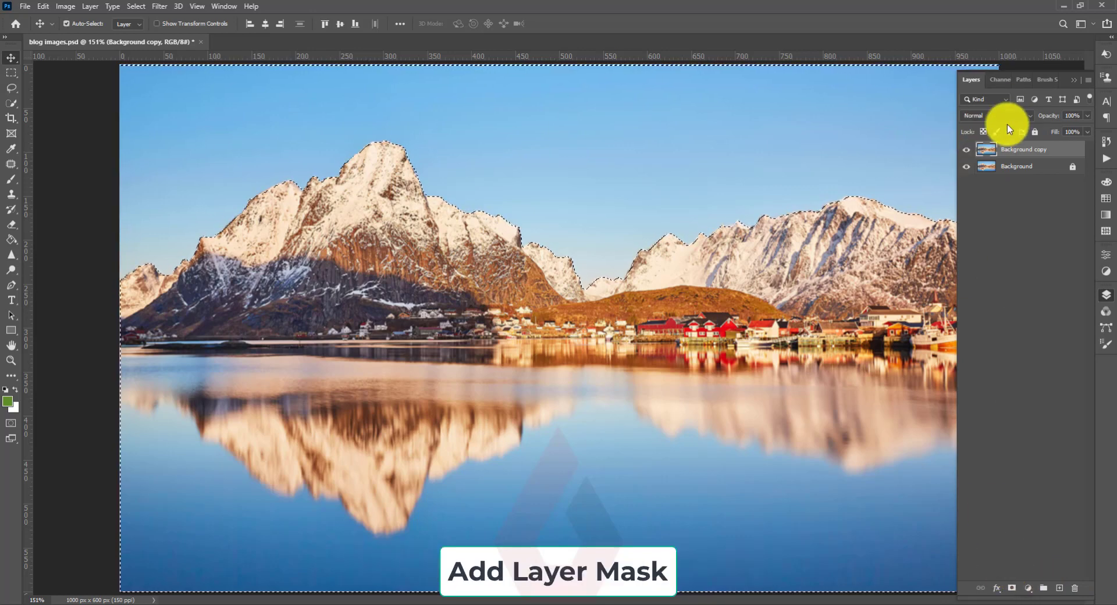
pyautogui.click(1013, 589)
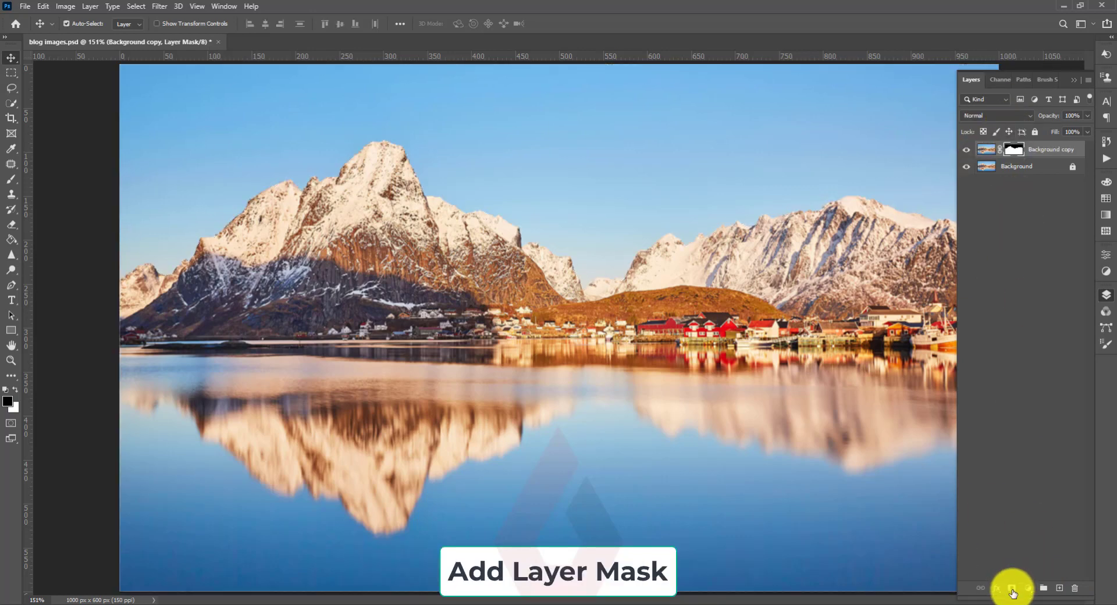
pyautogui.click(968, 168)
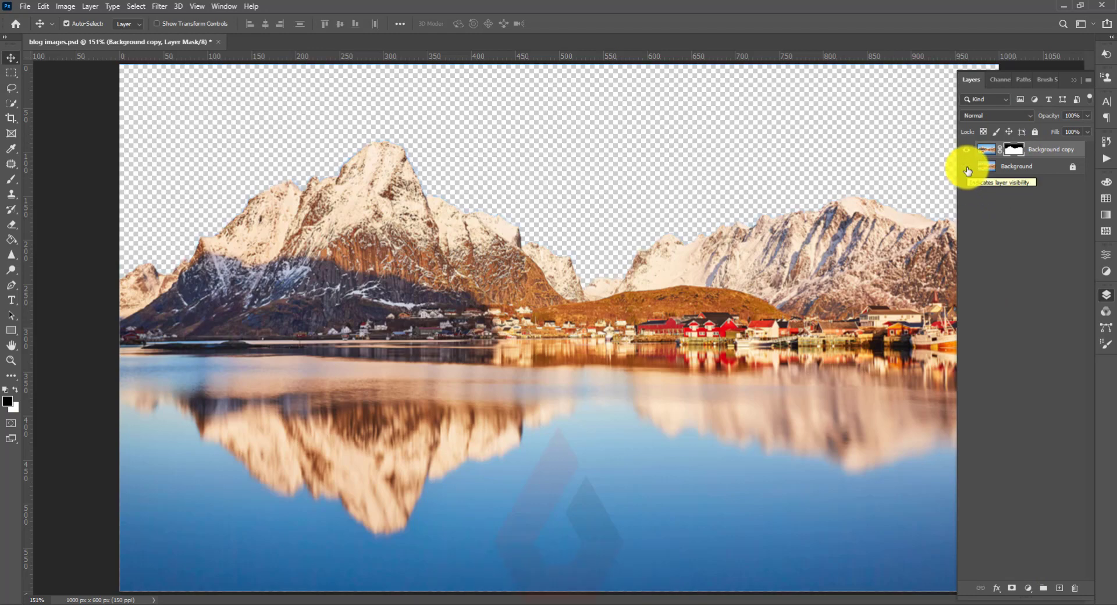
# Duplicate the Background layer of magic selection tool.psd.
pyautogui.hotkey('ctrl', '1')
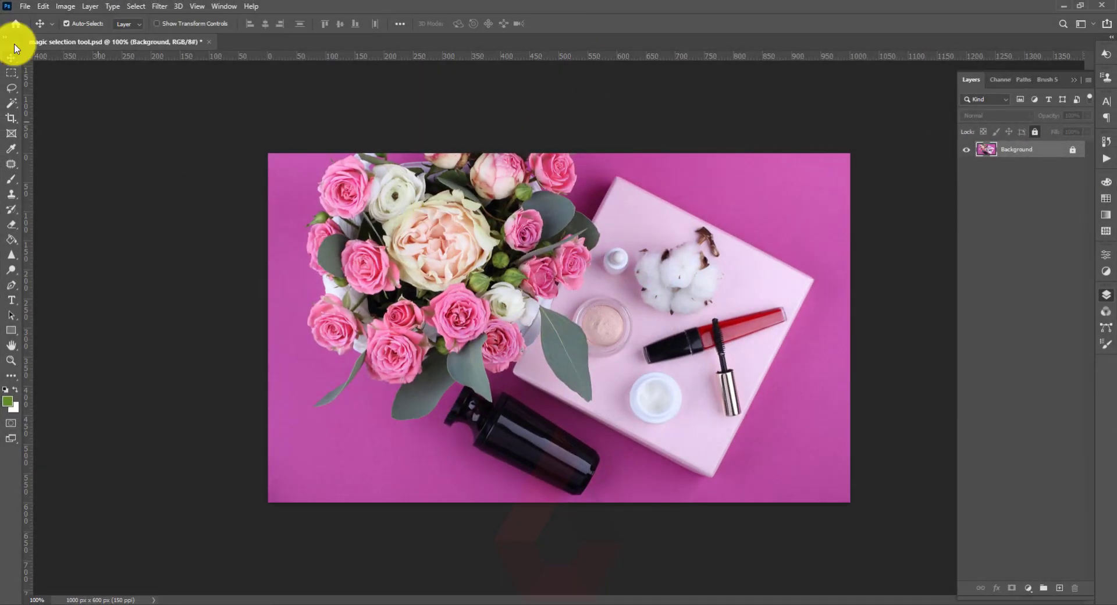
pyautogui.moveTo(1008, 151); pyautogui.dragTo(1061, 589)
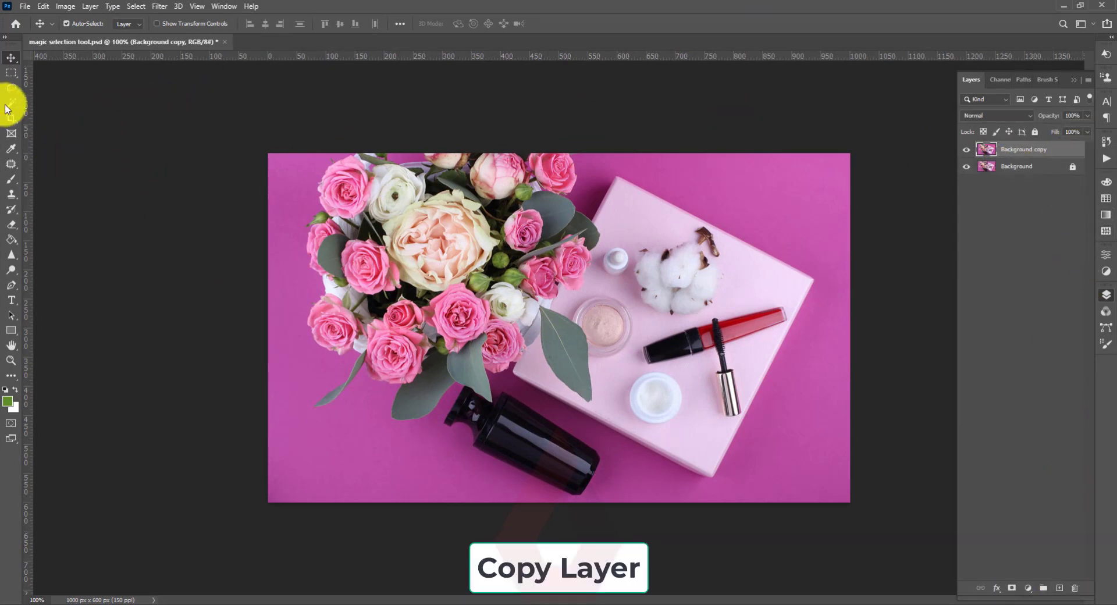
# Select the magenta backdrop around the bouquet, pink box and black bottle with the Magic Wand, adding each missed area to the selection.
pyautogui.click(8, 106)
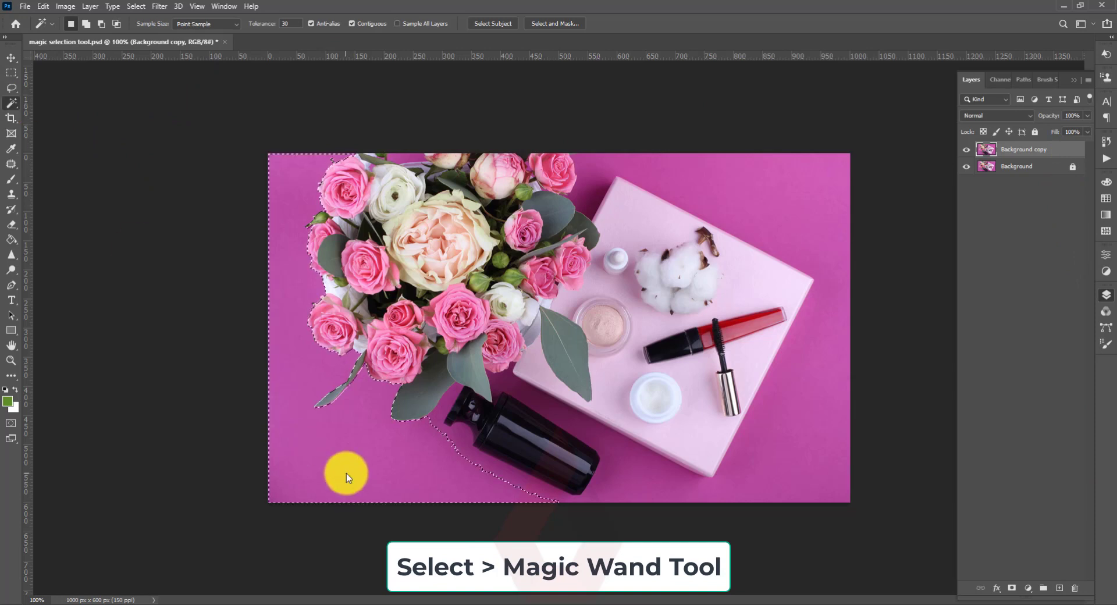
pyautogui.click(85, 24)
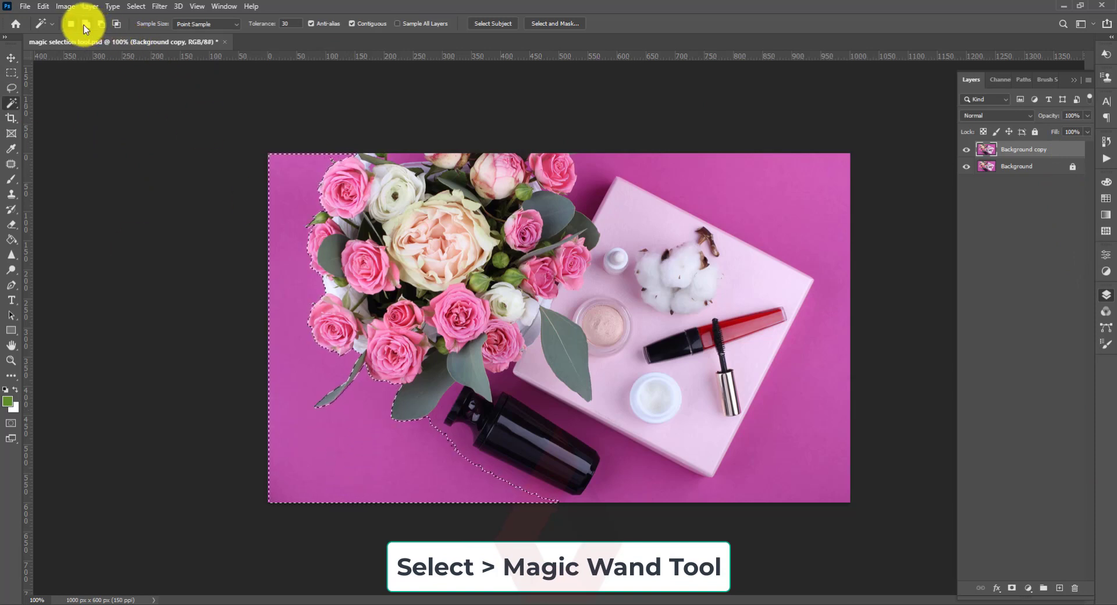
pyautogui.click(781, 204)
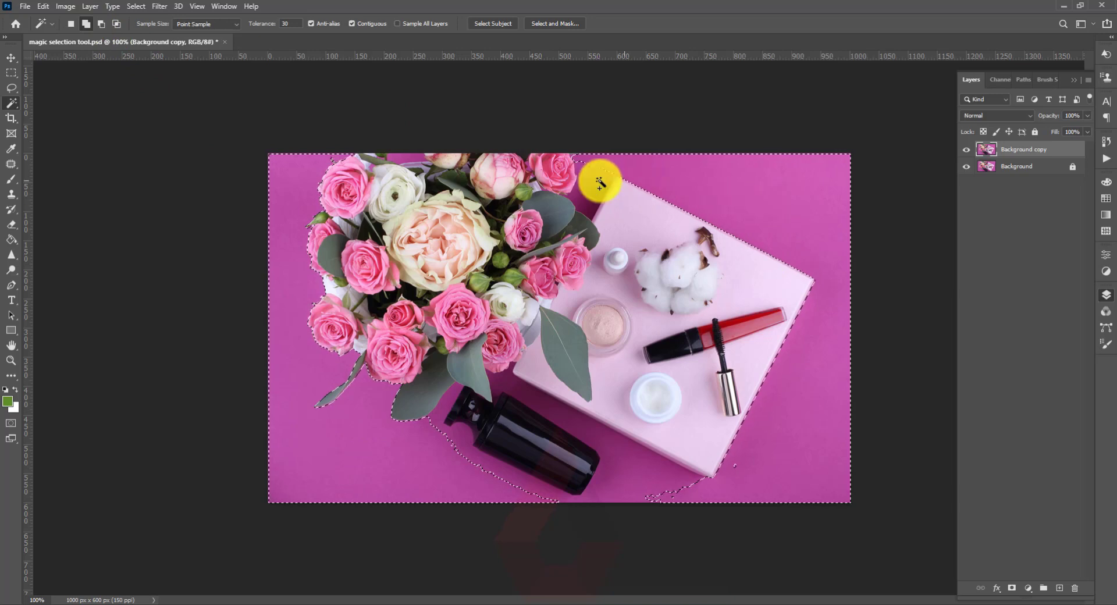
pyautogui.click(584, 170)
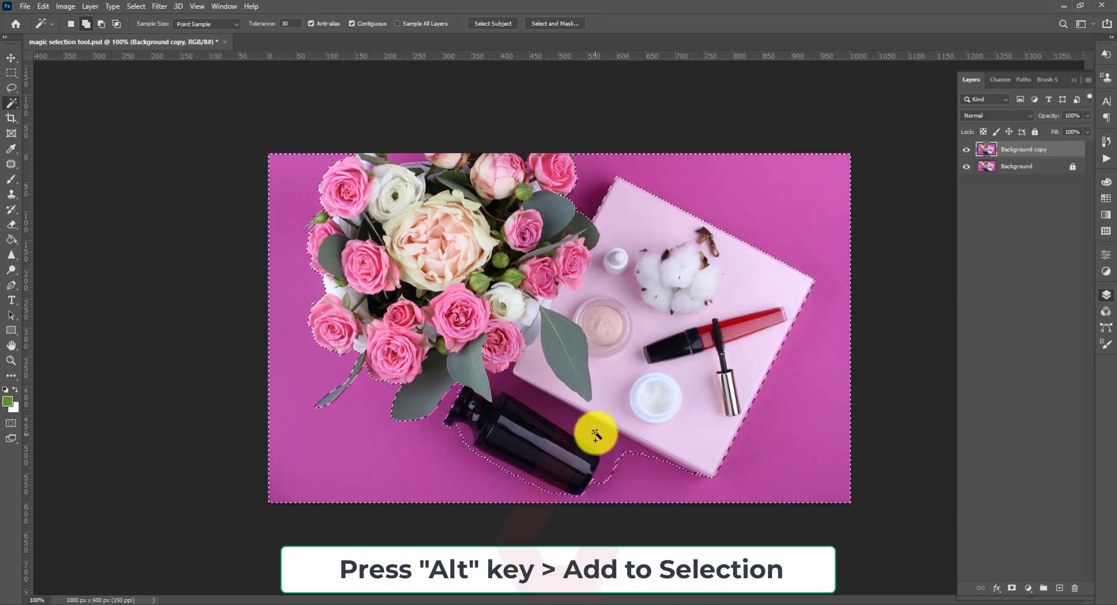
pyautogui.click(596, 433)
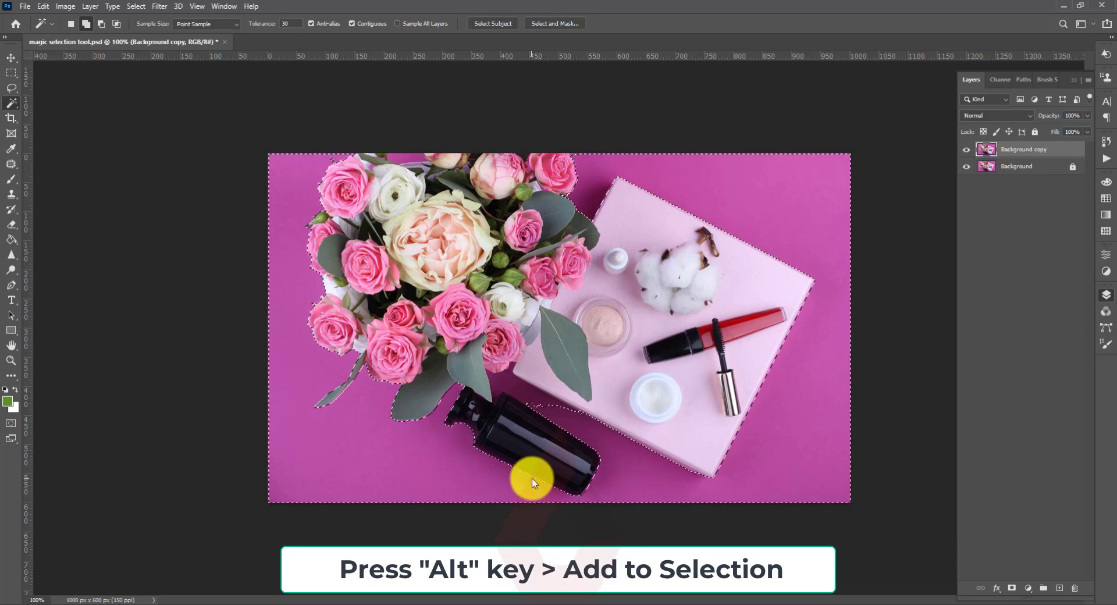
pyautogui.click(517, 389)
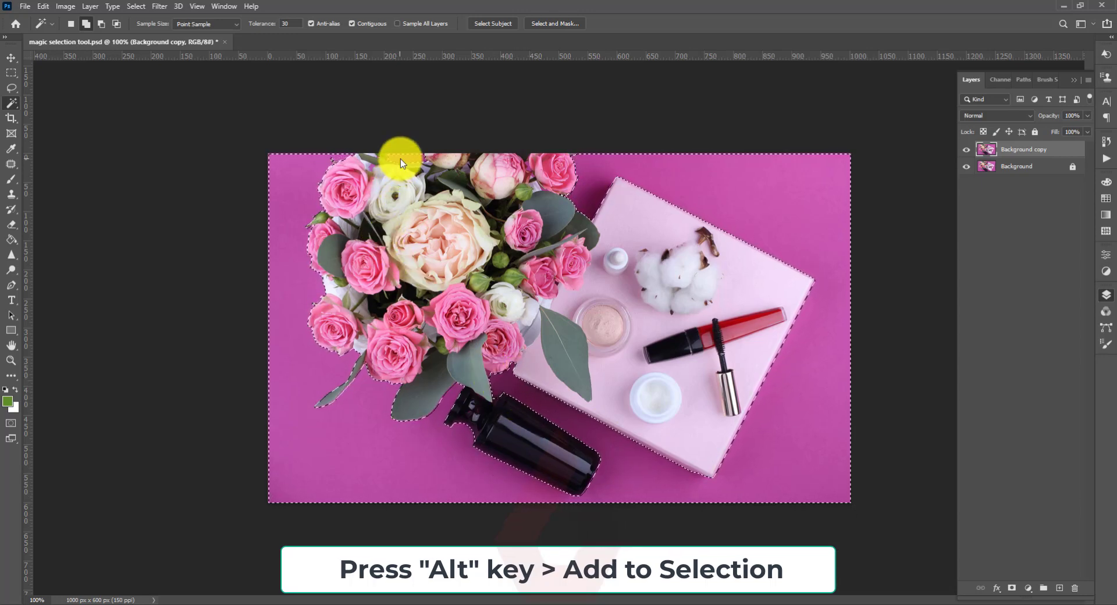
# Add the small magenta gaps above the white flower, beside the green stem, to the Magic Wand selection.
pyautogui.hotkey('ctrl', '+')
pyautogui.hotkey('ctrl', '+')
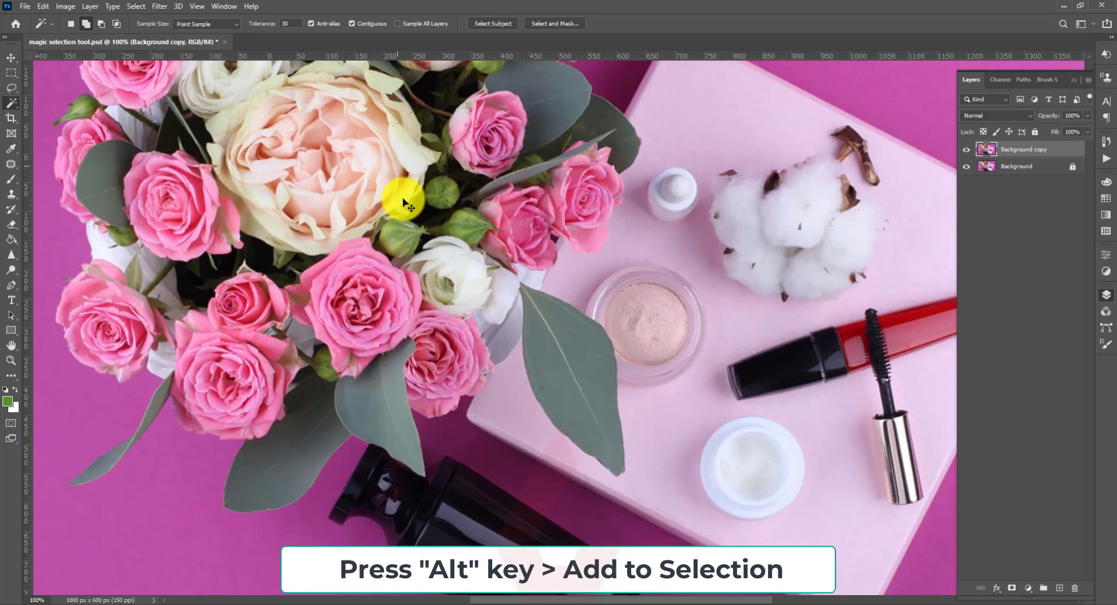
pyautogui.moveTo(451, 408); pyautogui.dragTo(511, 425)
pyautogui.moveTo(502, 504); pyautogui.dragTo(599, 533)
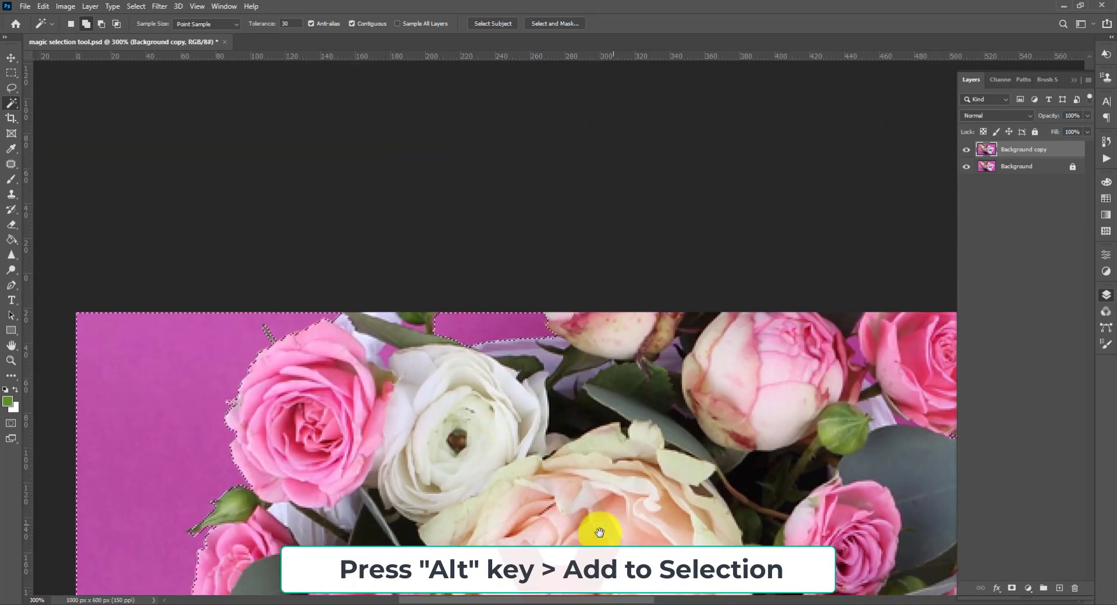
pyautogui.click(388, 353)
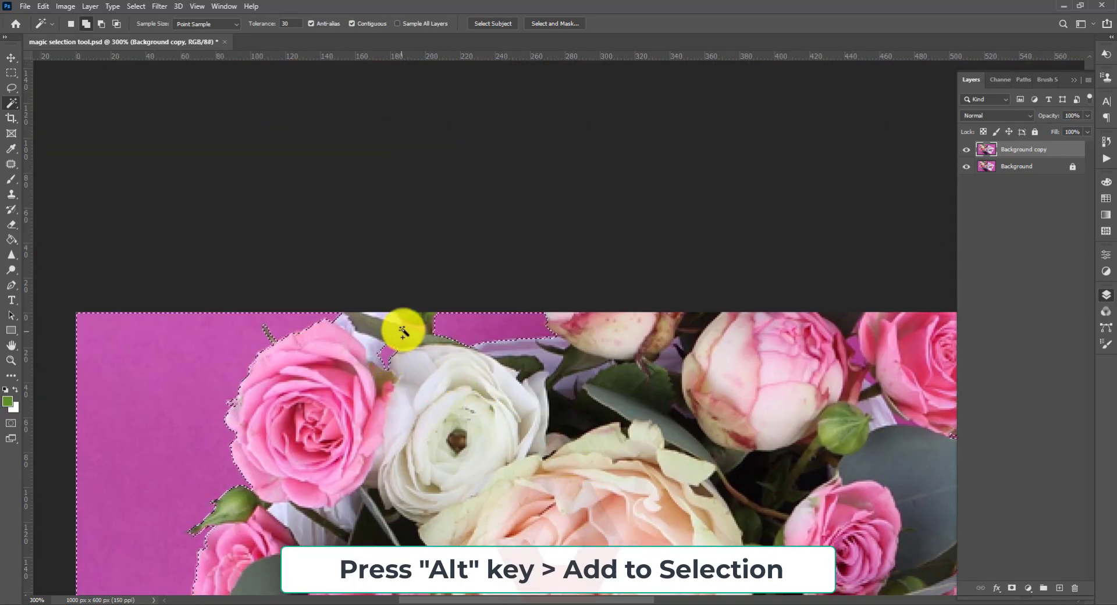
pyautogui.keyDown('shift'); pyautogui.click(438, 343); pyautogui.keyUp('shift')
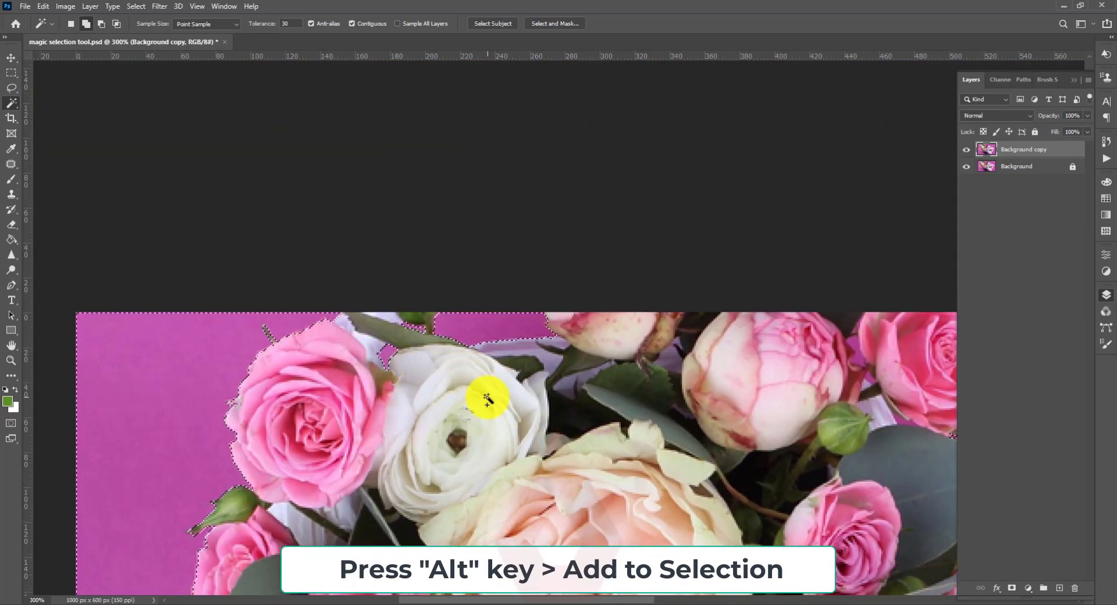
# Add the magenta gaps between the large pale pink bud and the pink rose at the bouquet's upper edge to the selection.
pyautogui.hotkey('ctrl', '-')
pyautogui.hotkey('ctrl', '-')
pyautogui.hotkey('ctrl', '0')
pyautogui.hotkey('ctrl', '+')
pyautogui.hotkey('ctrl', '+')
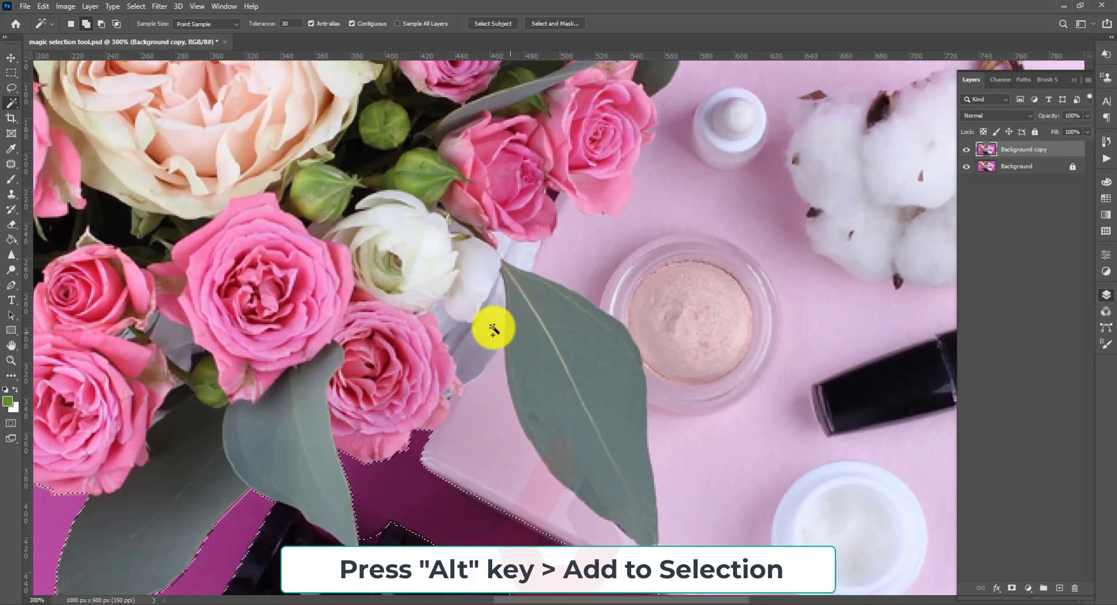
pyautogui.moveTo(456, 261); pyautogui.dragTo(512, 465)
pyautogui.hotkey('ctrl', '+')
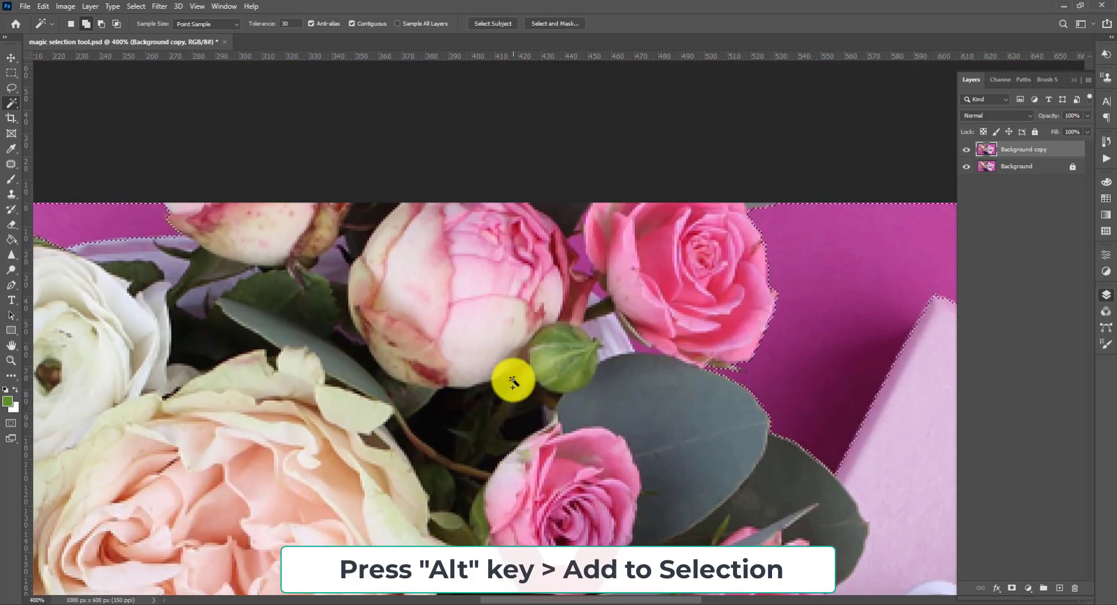
pyautogui.click(582, 263)
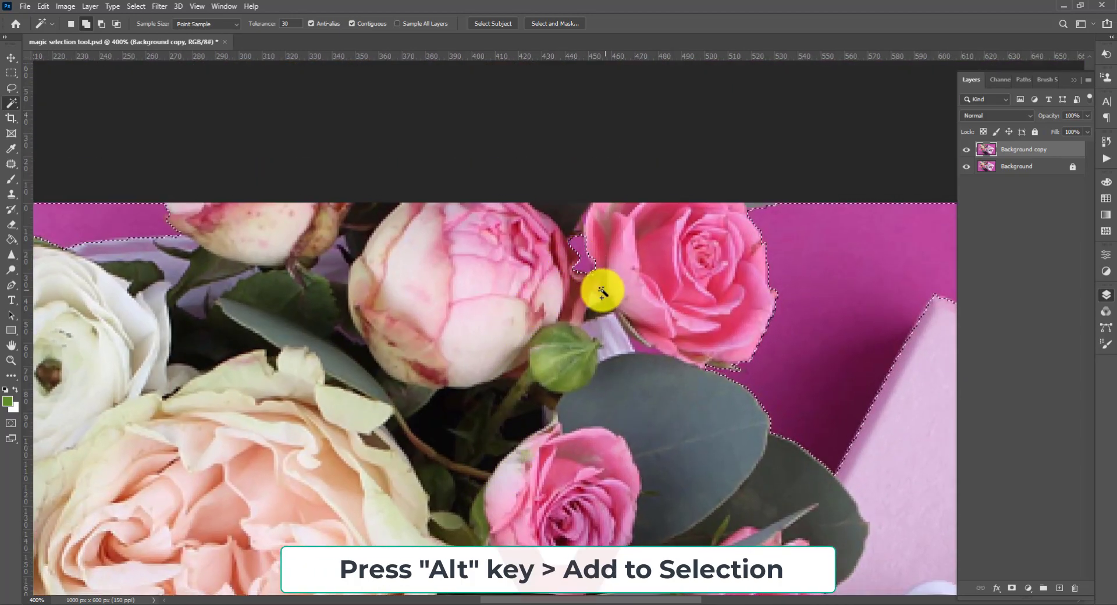
pyautogui.click(600, 289)
pyautogui.click(641, 351)
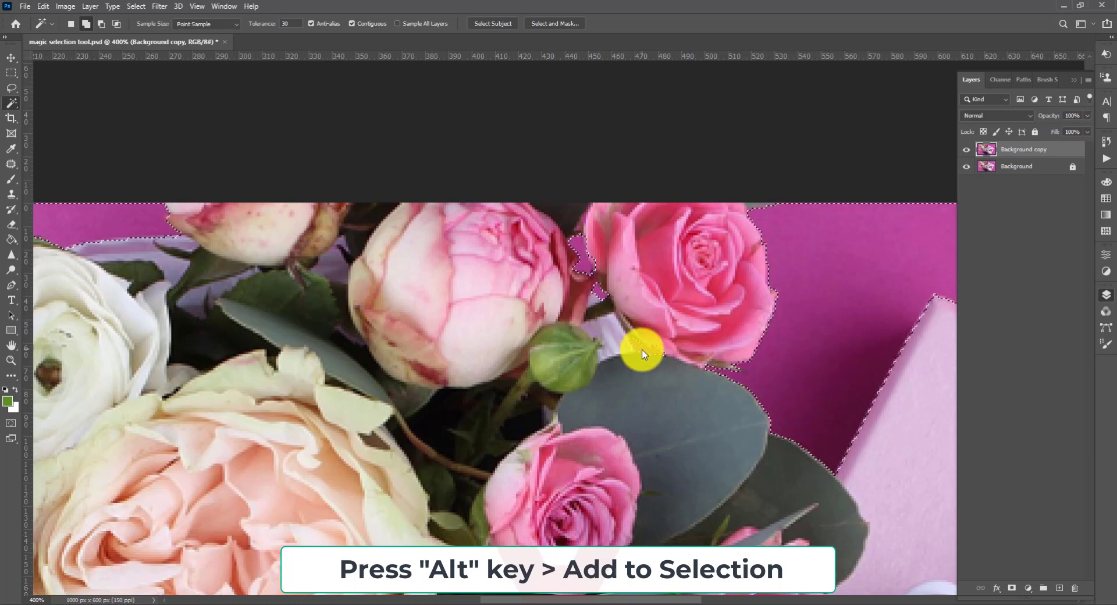
# Mask the magenta backdrop out of the Background copy layer using the inverted selection and hide the original Background layer.
pyautogui.hotkey('ctrl', '-')
pyautogui.hotkey('ctrl', '-')
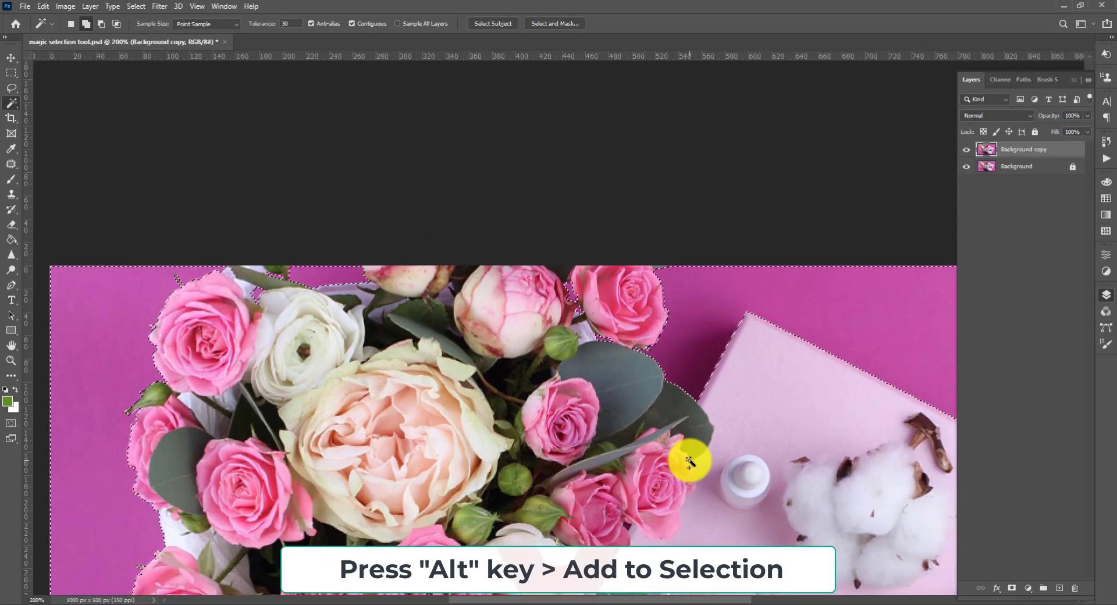
pyautogui.hotkey('ctrl', '-')
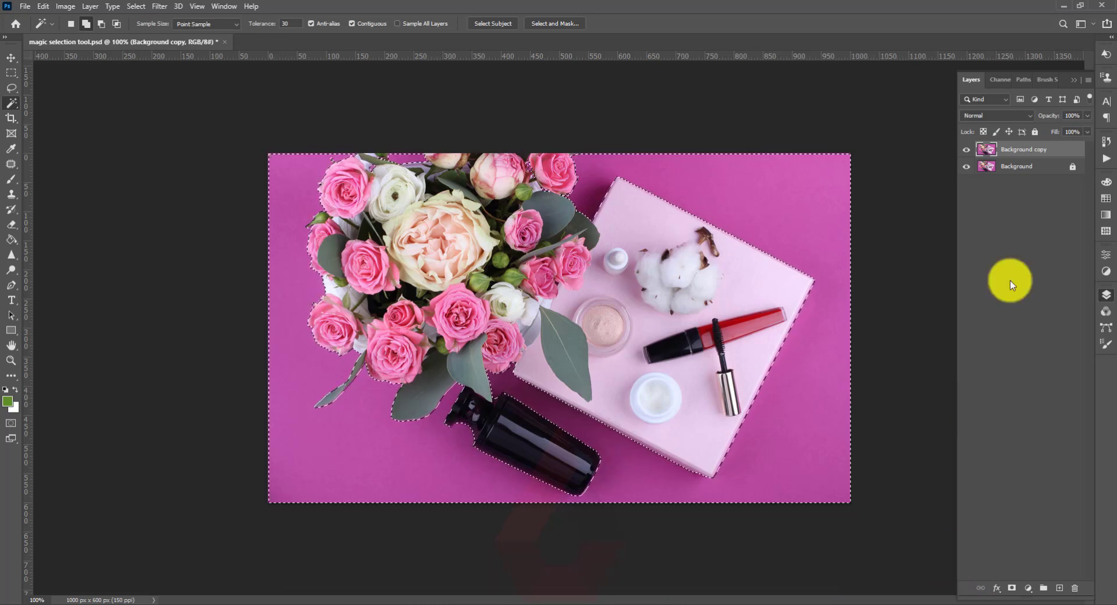
pyautogui.click(1012, 588)
pyautogui.click(966, 170)
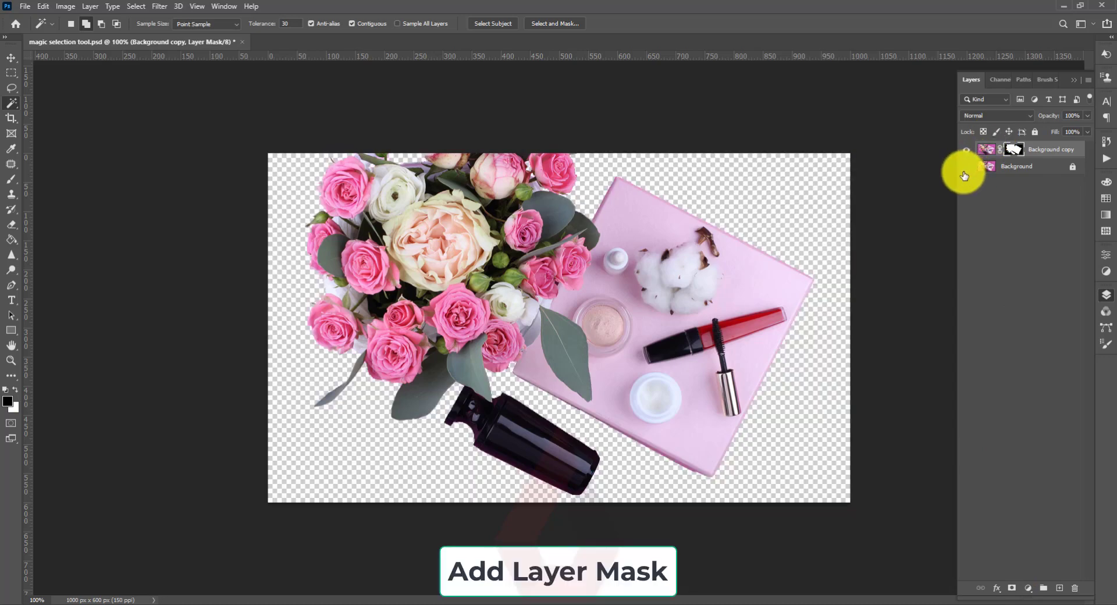
# Compare the masked cutout with the original image by toggling the Background layer's visibility.
pyautogui.hotkey('ctrl', '-')
pyautogui.hotkey('ctrl', '+')
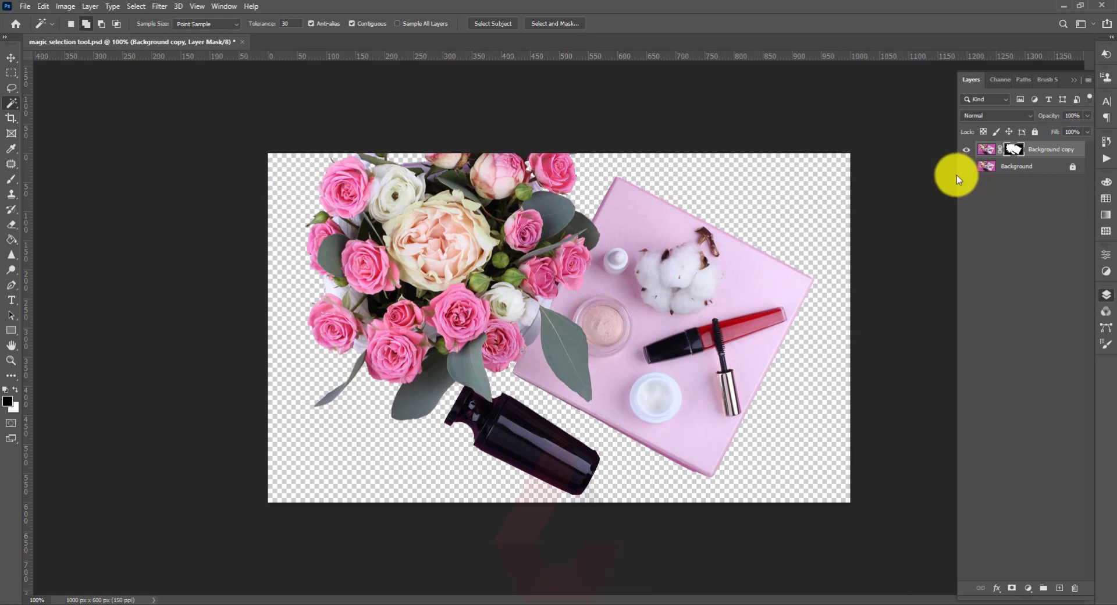
pyautogui.click(966, 167)
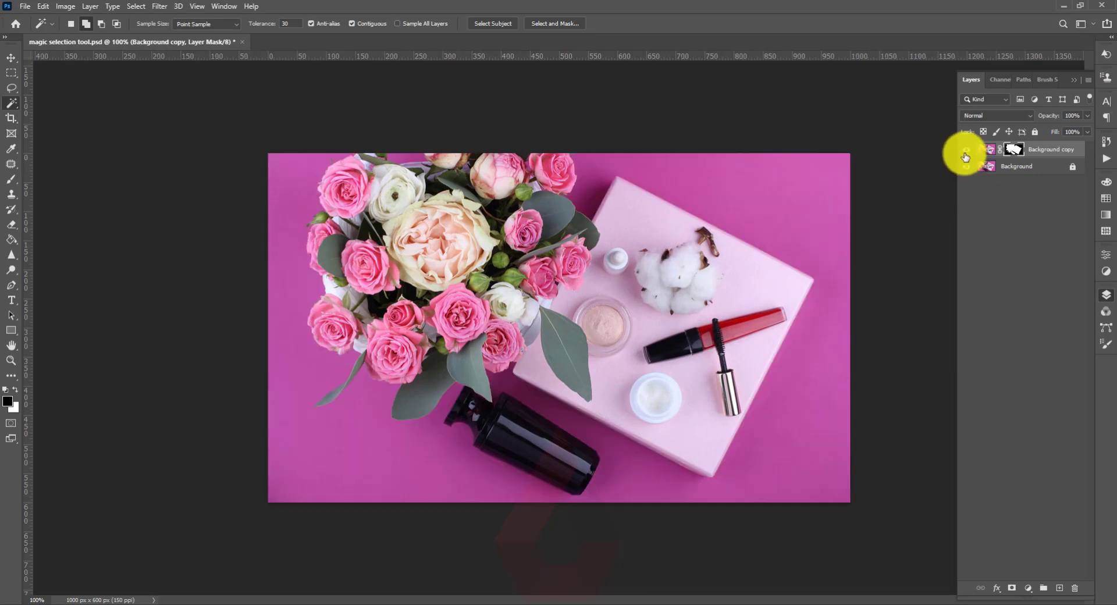
pyautogui.click(966, 168)
pyautogui.click(966, 167)
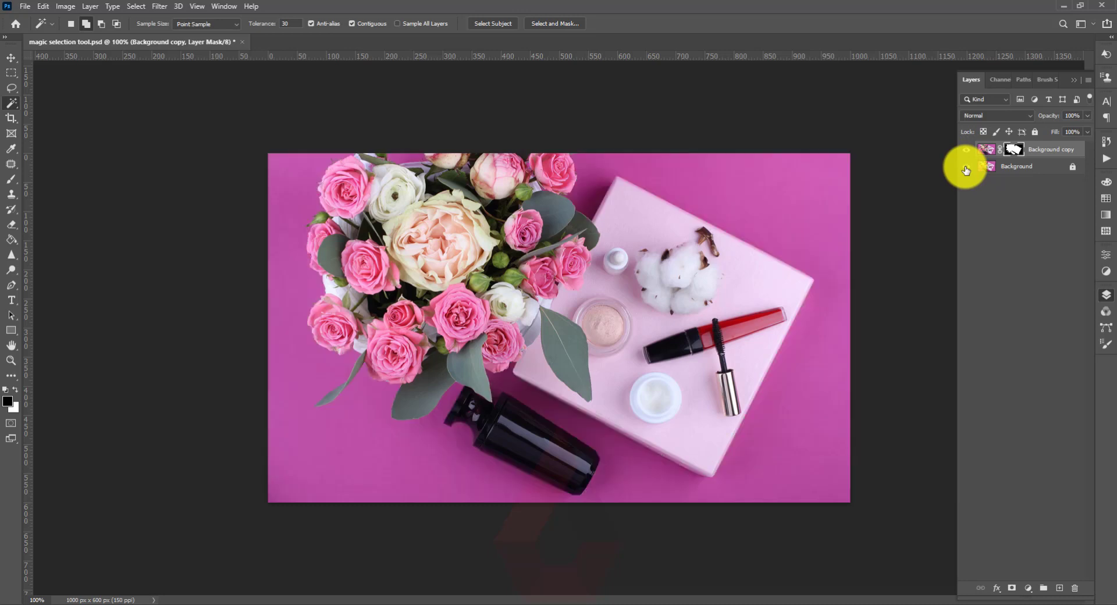
pyautogui.click(966, 167)
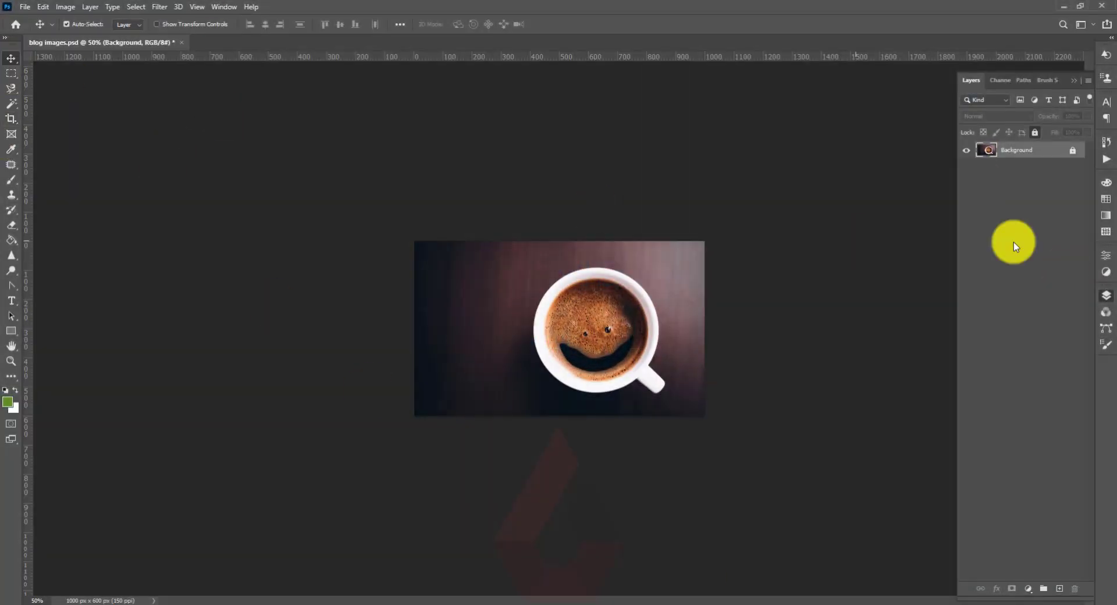
# Duplicate the Background layer of blog images.psd and outline the coffee cup with its handle using the Magnetic Lasso tool.
pyautogui.moveTo(1016, 161); pyautogui.dragTo(1064, 589)
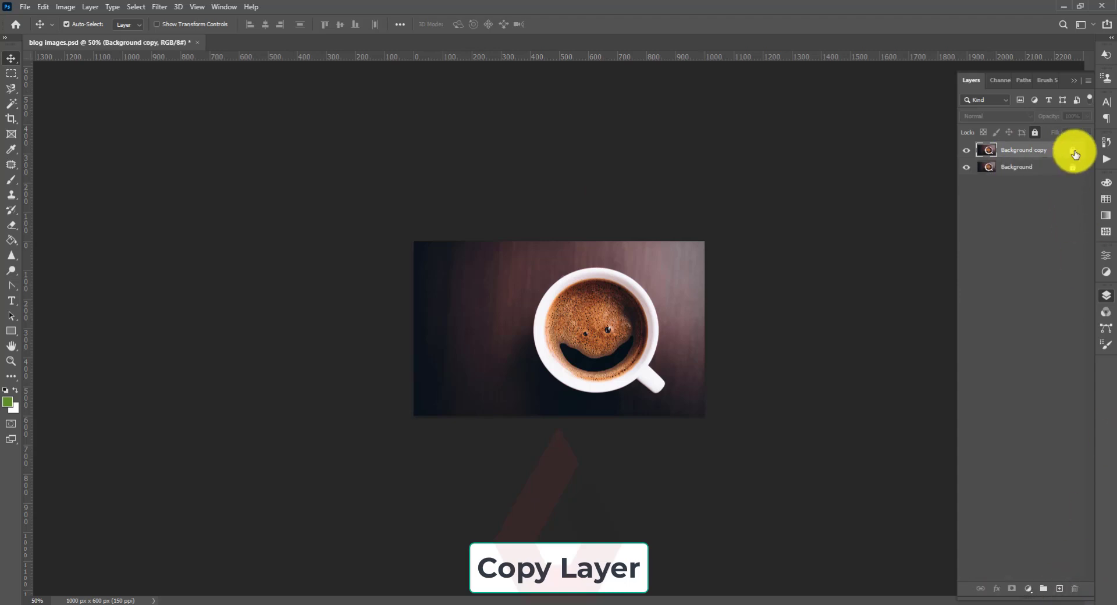
pyautogui.hotkey('ctrl', '+')
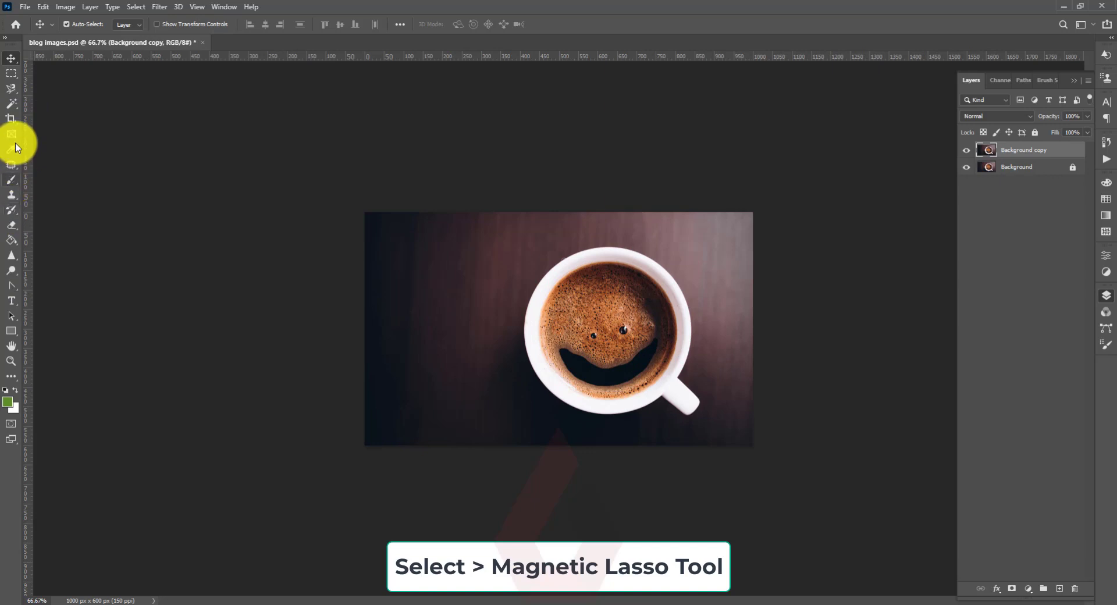
pyautogui.click(11, 91)
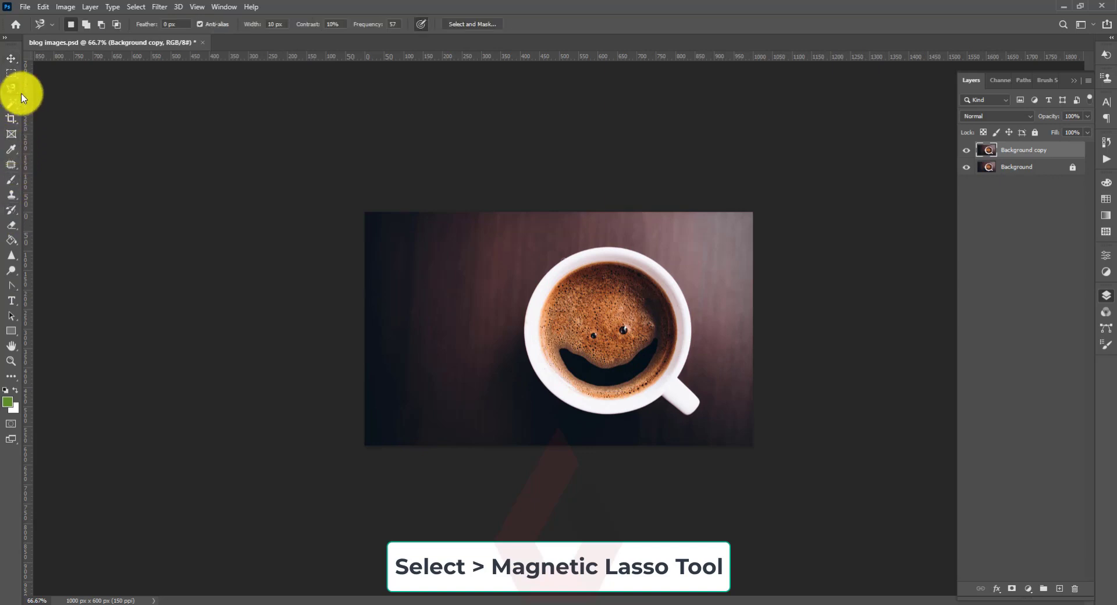
pyautogui.hotkey('ctrl', '+')
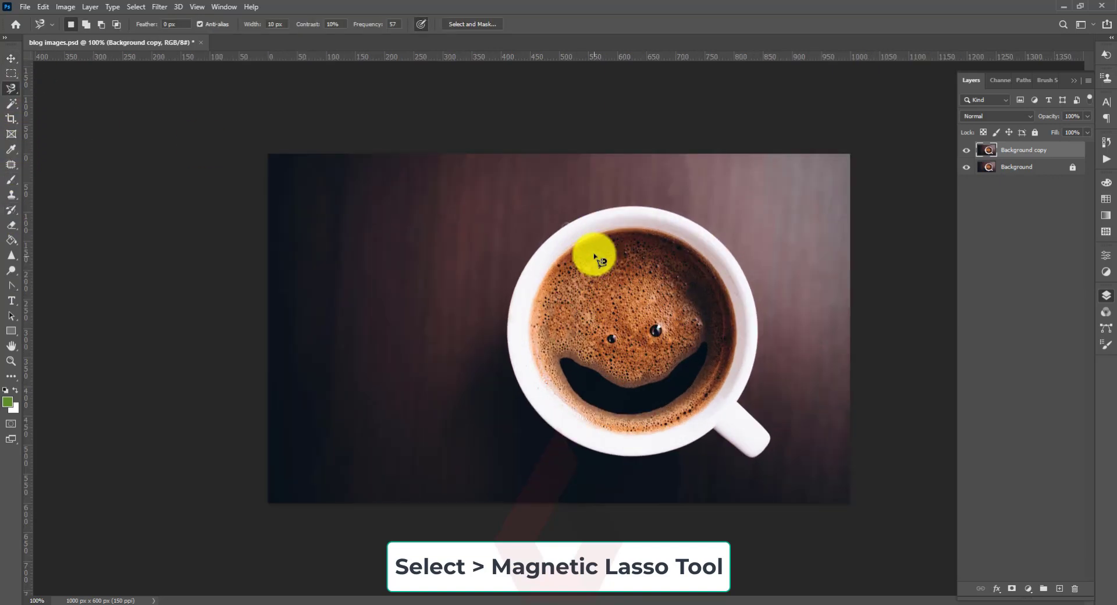
pyautogui.click(600, 211)
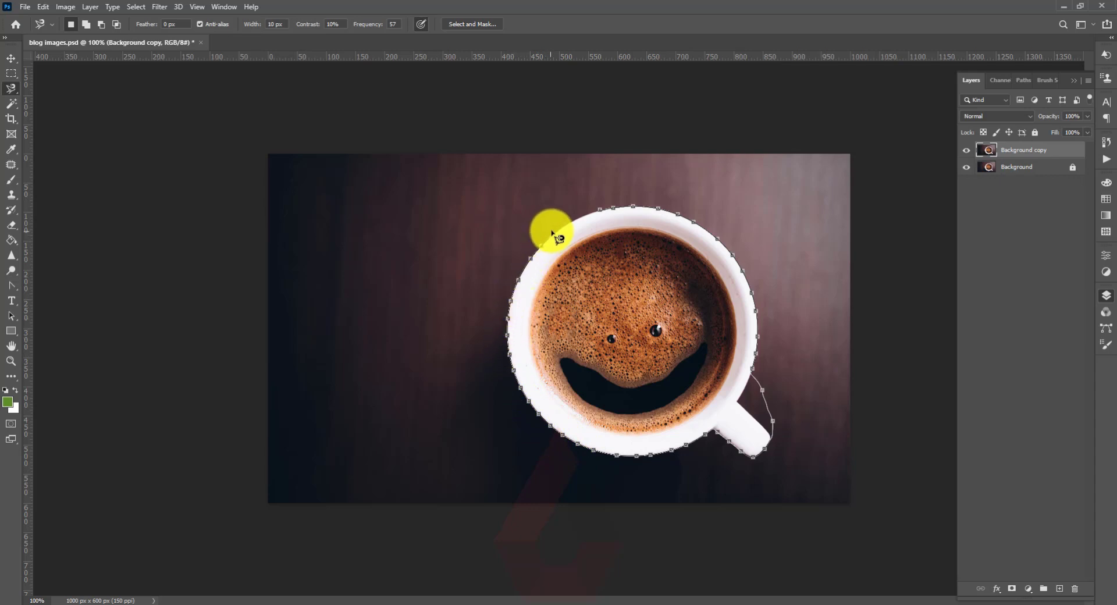
pyautogui.click(603, 212)
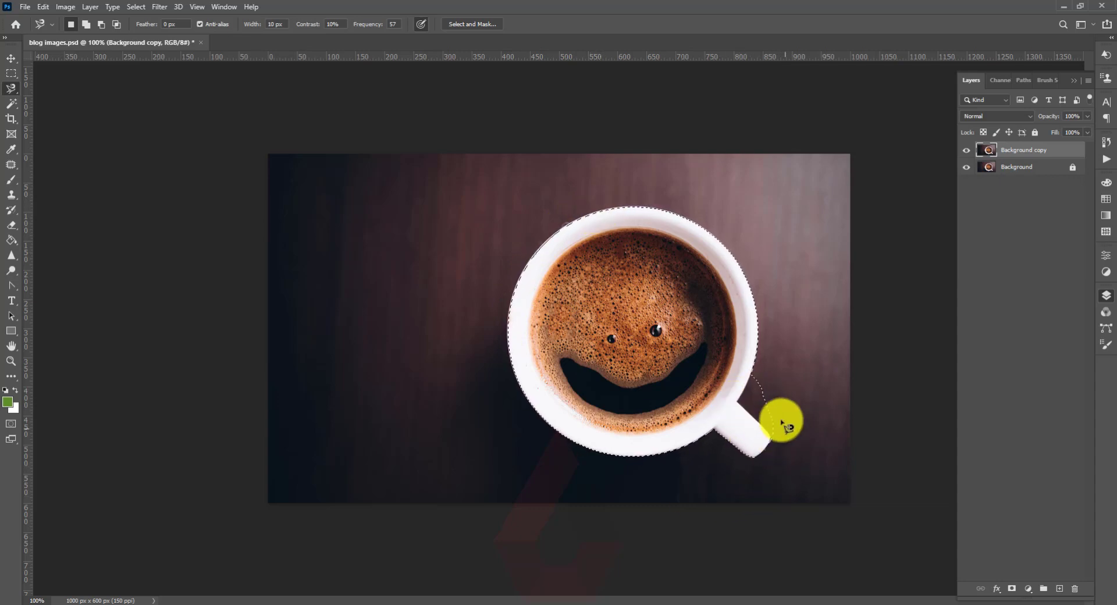
# Subtract the wedge of tabletop between the cup's rim and handle from the selection with the Magnetic Lasso tool.
pyautogui.hotkey('ctrl', '+')
pyautogui.moveTo(772, 430); pyautogui.dragTo(382, 316)
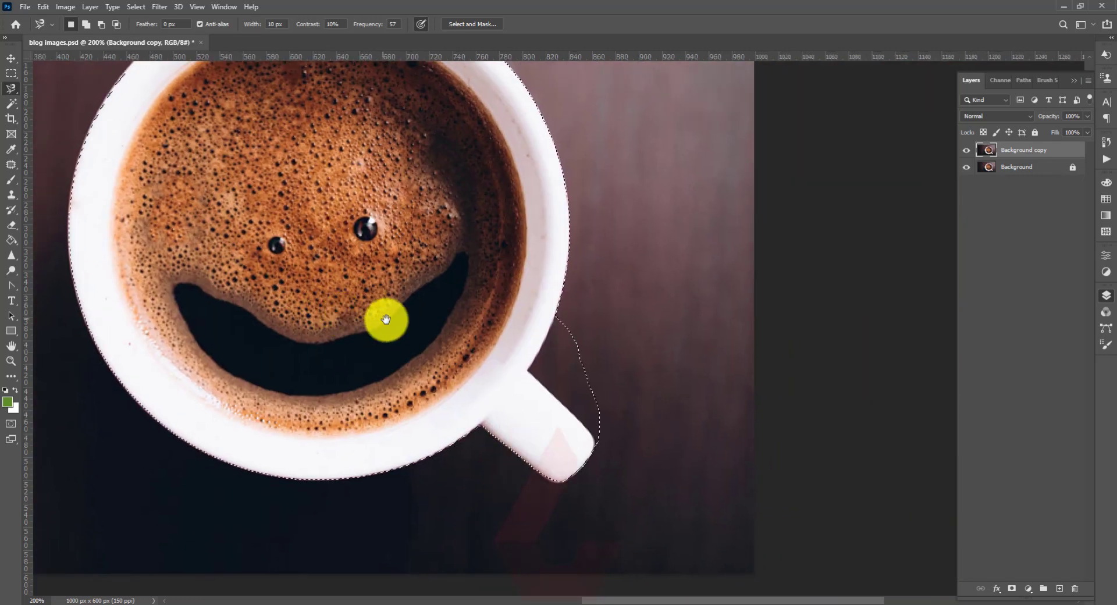
pyautogui.click(100, 27)
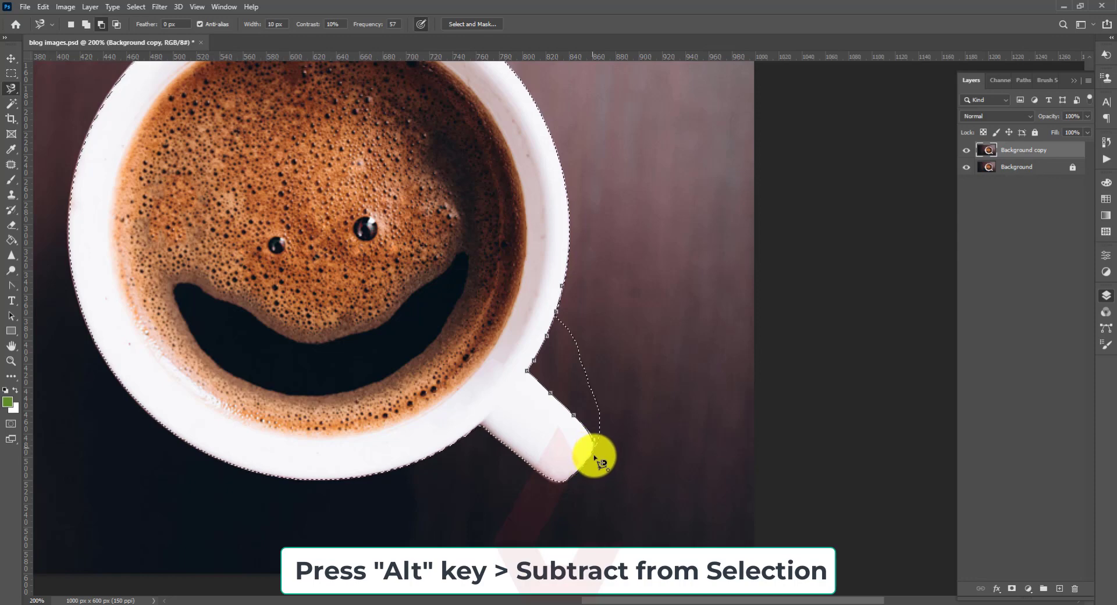
pyautogui.keyDown('alt'); pyautogui.click(591, 456); pyautogui.keyUp('alt')
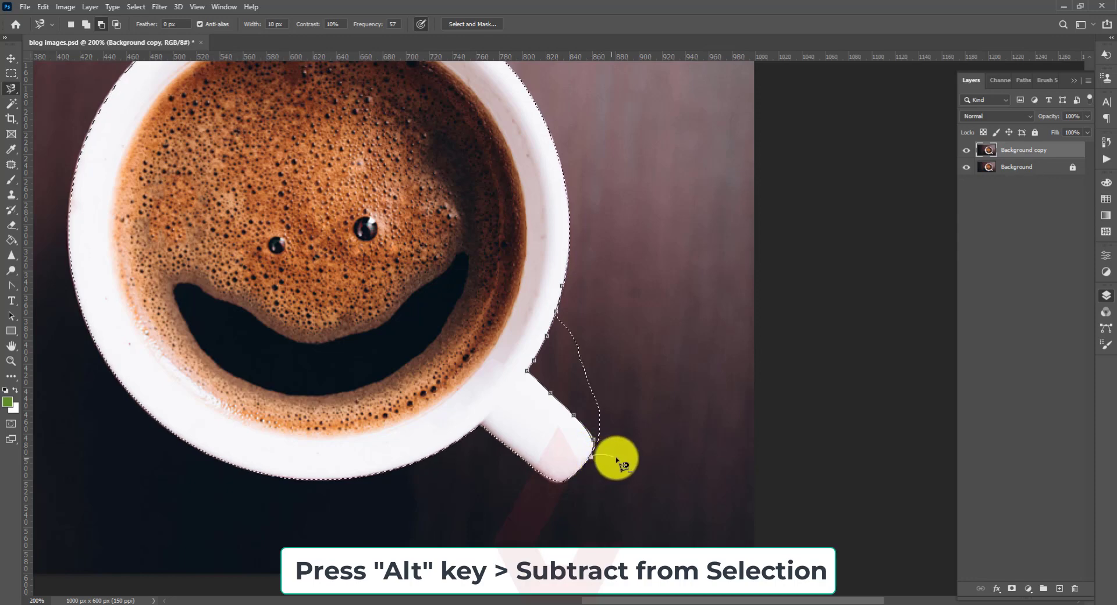
pyautogui.click(562, 287)
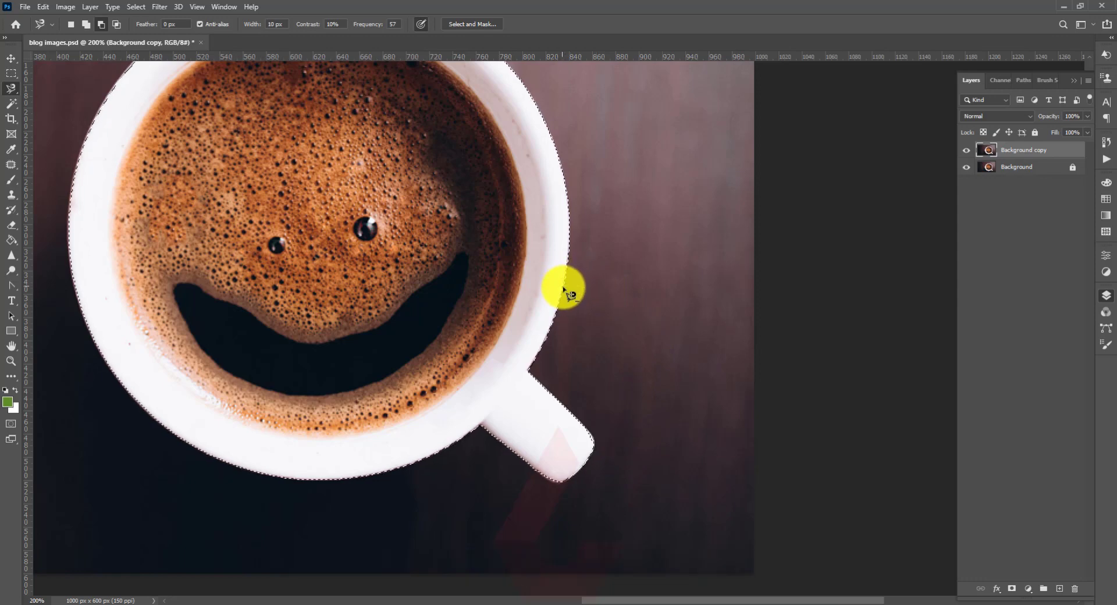
# Add a layer mask to the Background copy layer from the cup selection and hide the original Background layer.
pyautogui.hotkey('ctrl', '-')
pyautogui.hotkey('ctrl', '-')
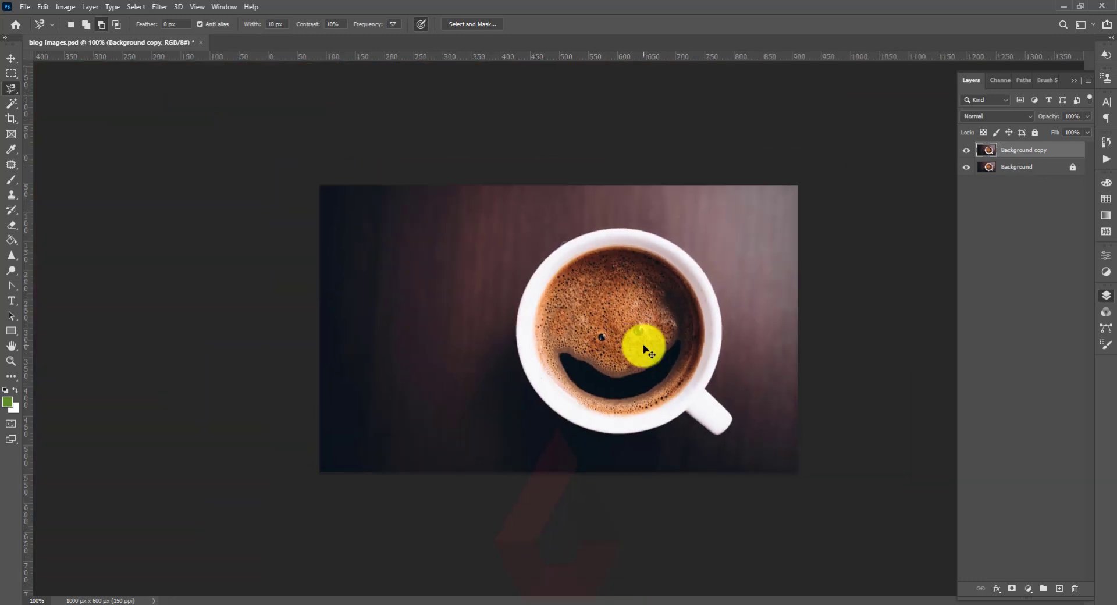
pyautogui.click(11, 59)
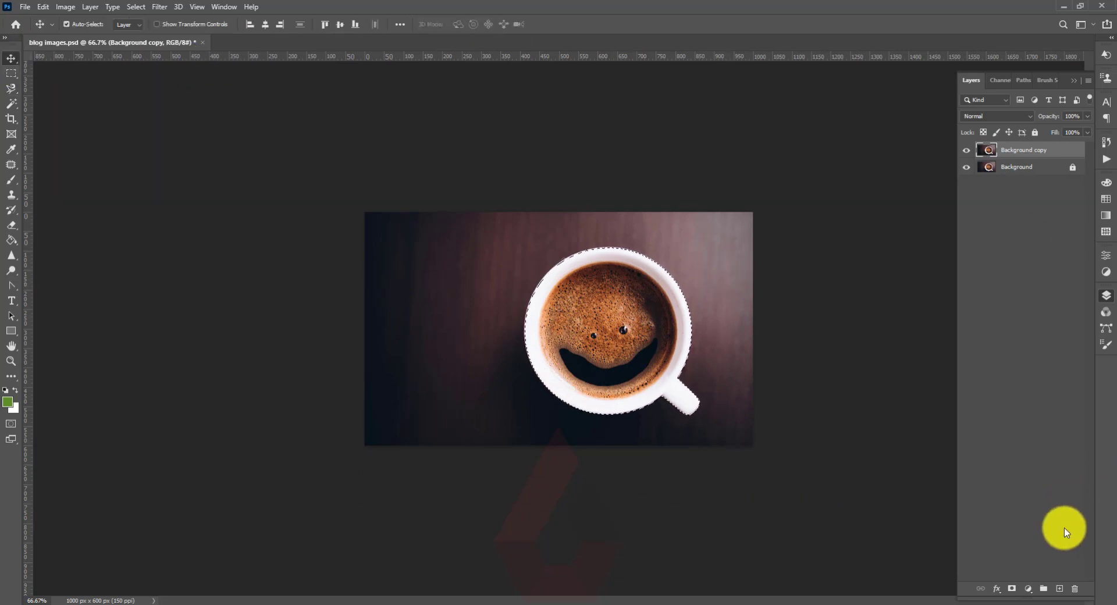
pyautogui.click(1012, 588)
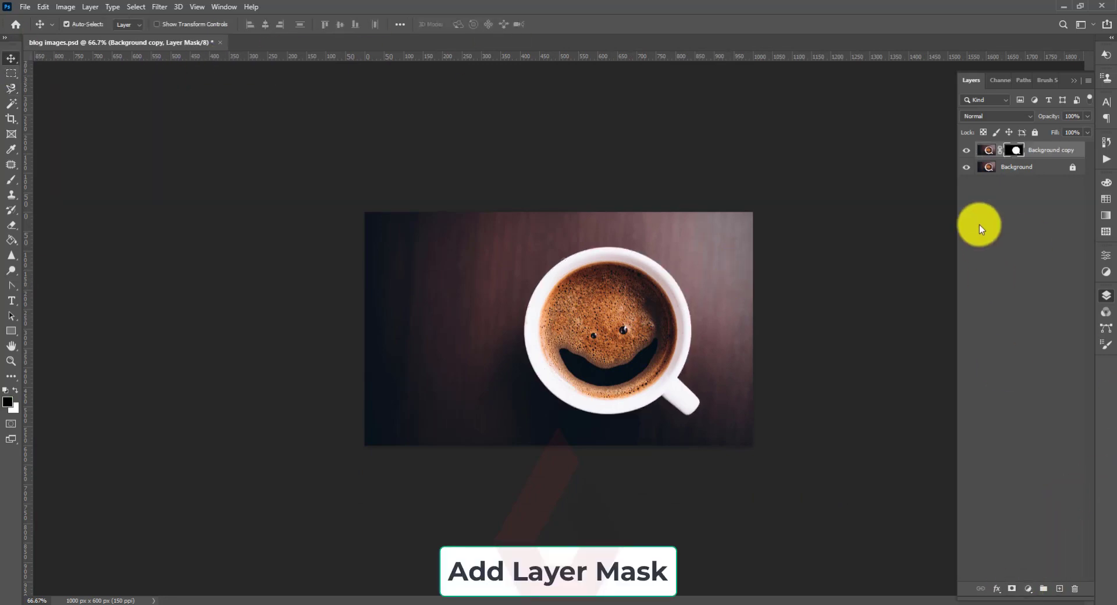
pyautogui.click(966, 168)
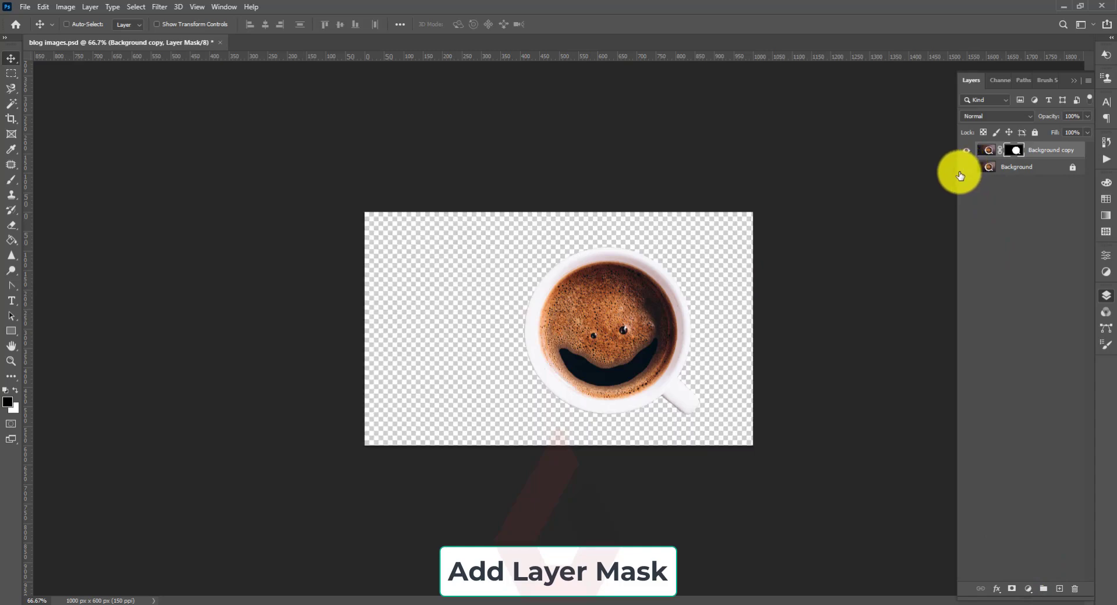
# Inspect the masked coffee cup cutout up close and compare it with the original by toggling the Background layer's visibility.
pyautogui.hotkey('ctrl', '+')
pyautogui.hotkey('ctrl', '+')
pyautogui.moveTo(712, 384); pyautogui.dragTo(640, 387)
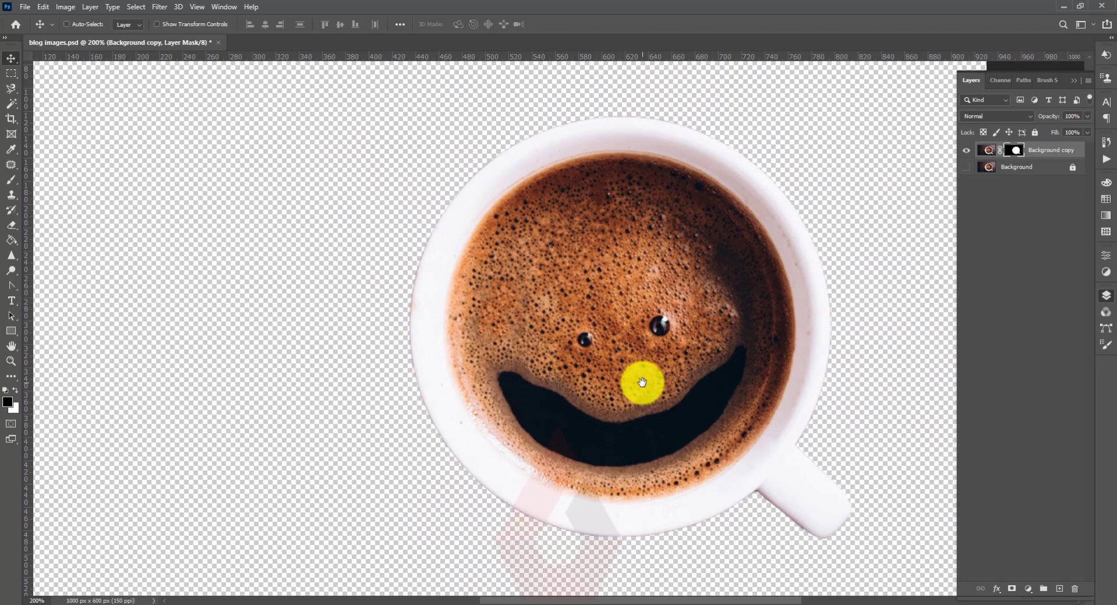
pyautogui.hotkey('ctrl', '-')
pyautogui.click(967, 167)
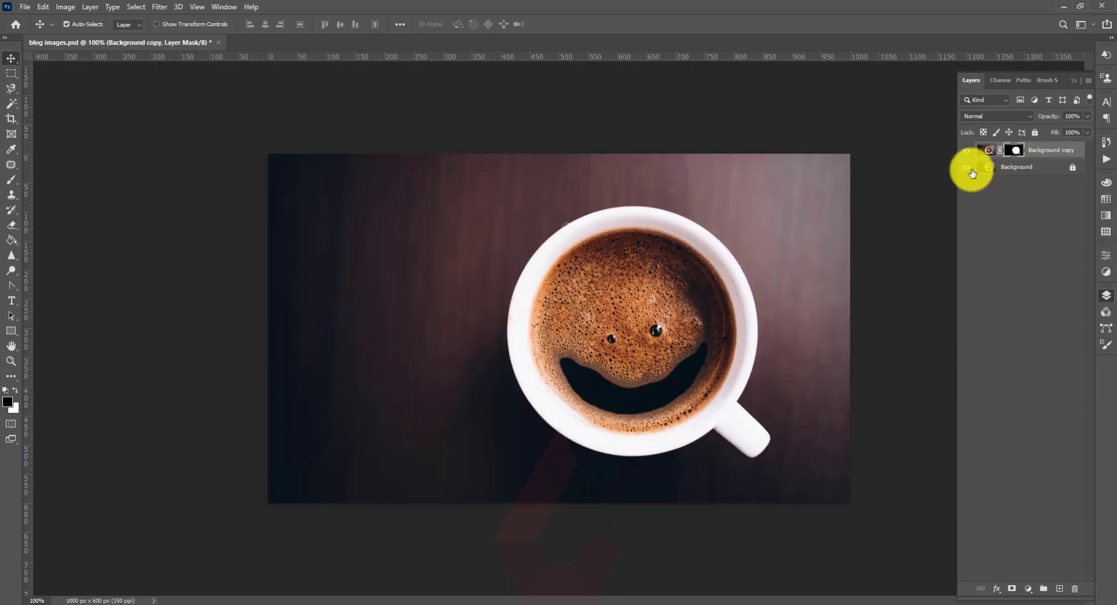
pyautogui.click(967, 169)
pyautogui.click(968, 168)
pyautogui.click(968, 168)
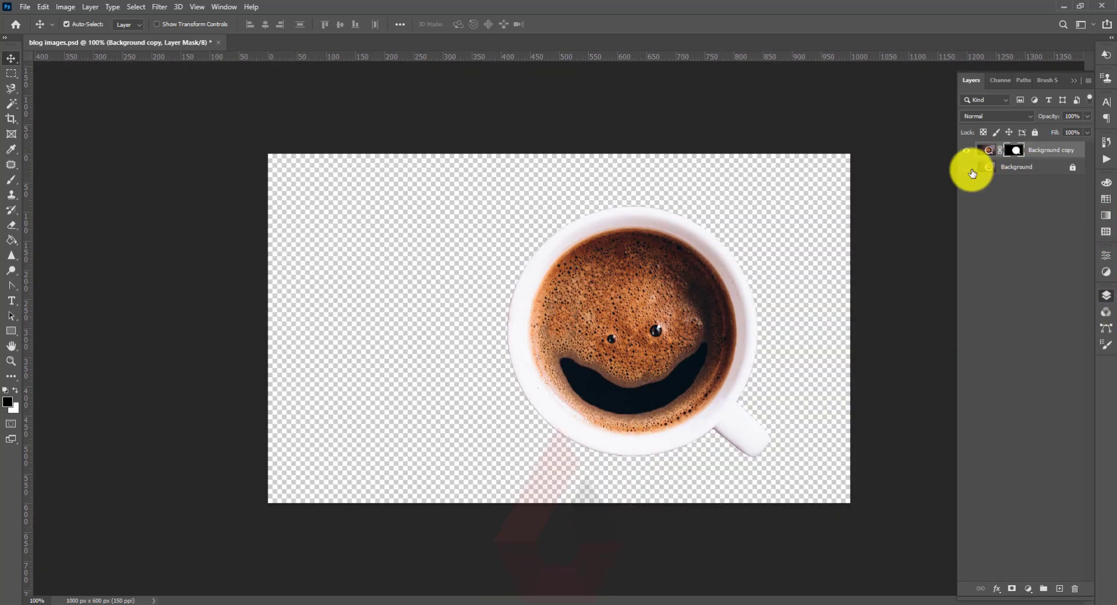
pyautogui.click(967, 169)
pyautogui.click(967, 168)
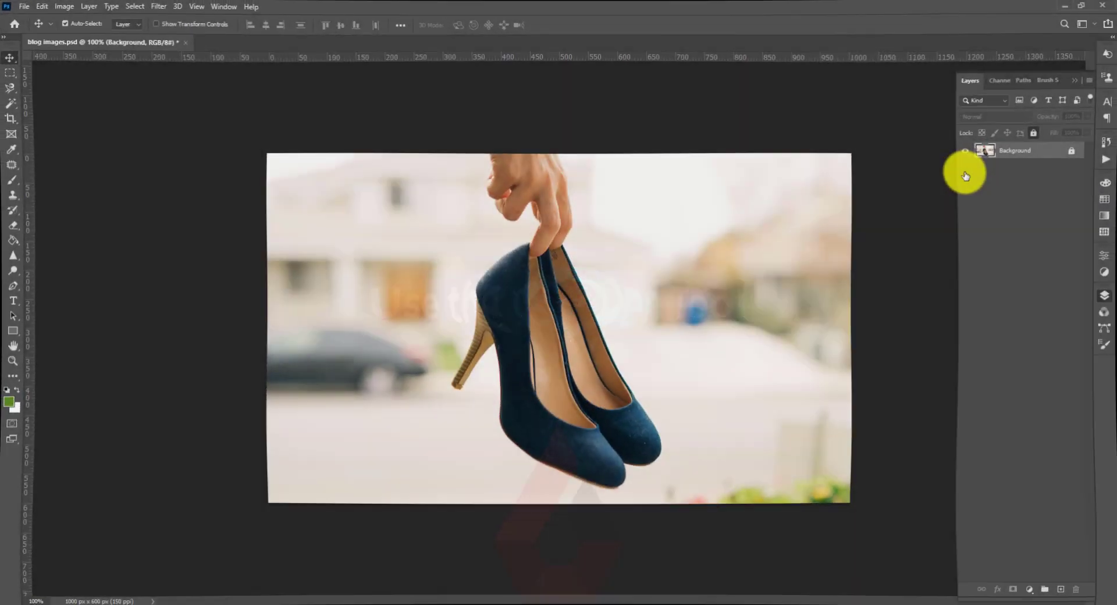
# Duplicate the Background layer of the high-heel shoes image and set up the Pen tool in Path mode.
pyautogui.moveTo(1033, 152); pyautogui.dragTo(1059, 589)
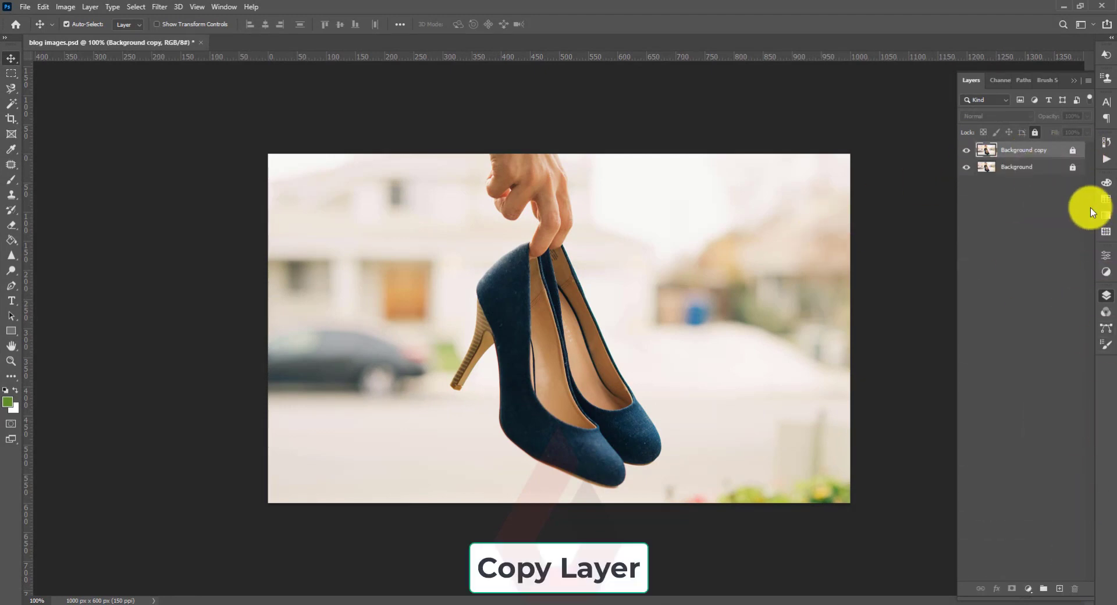
pyautogui.click(14, 295)
pyautogui.rightClick(15, 294)
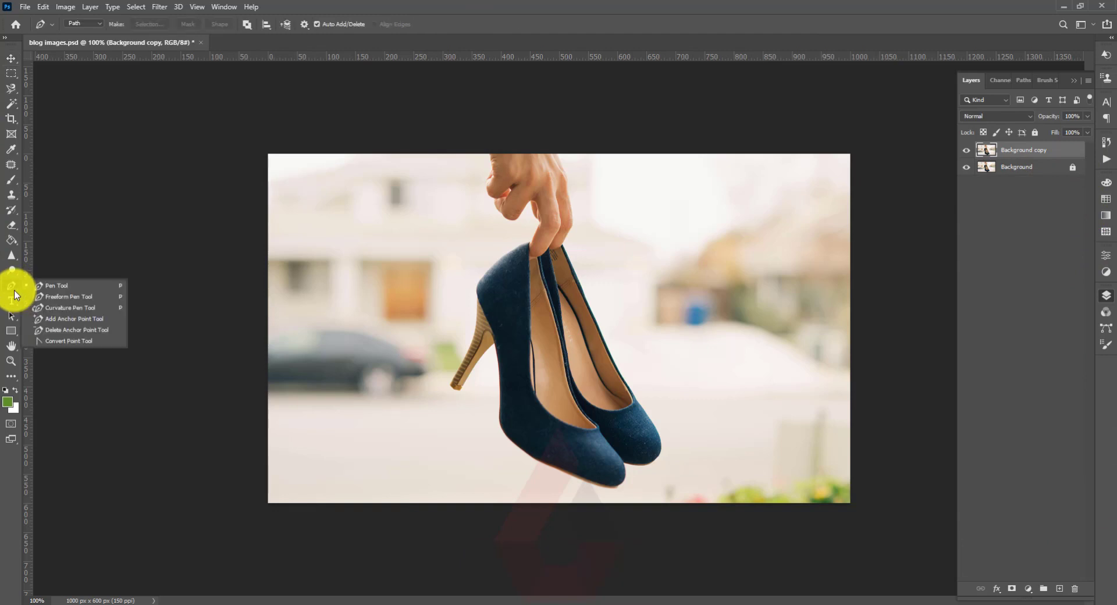
pyautogui.click(47, 289)
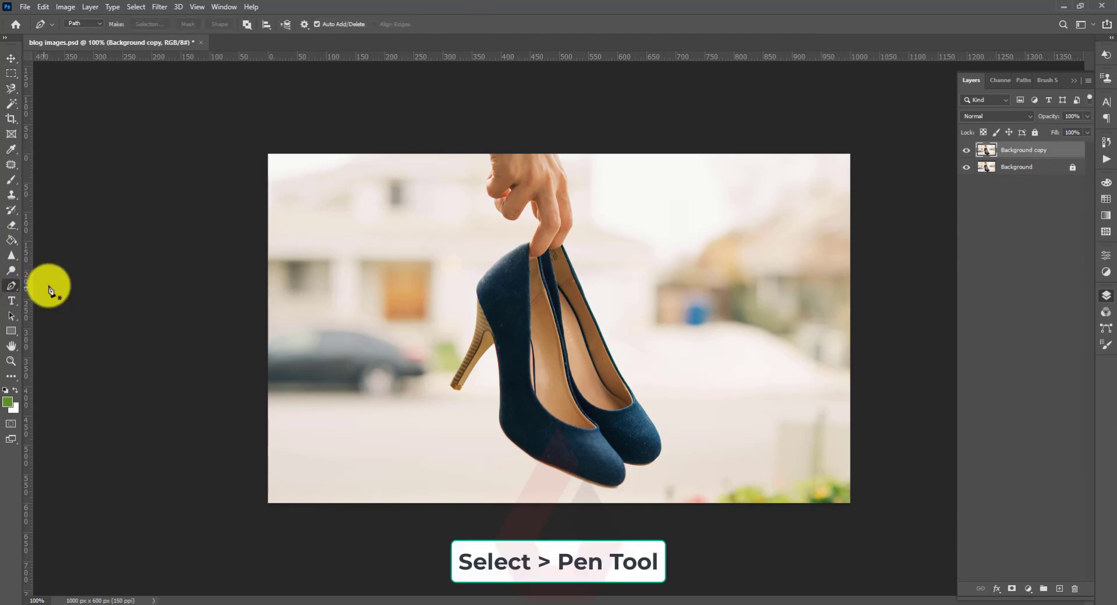
pyautogui.click(247, 24)
pyautogui.click(270, 81)
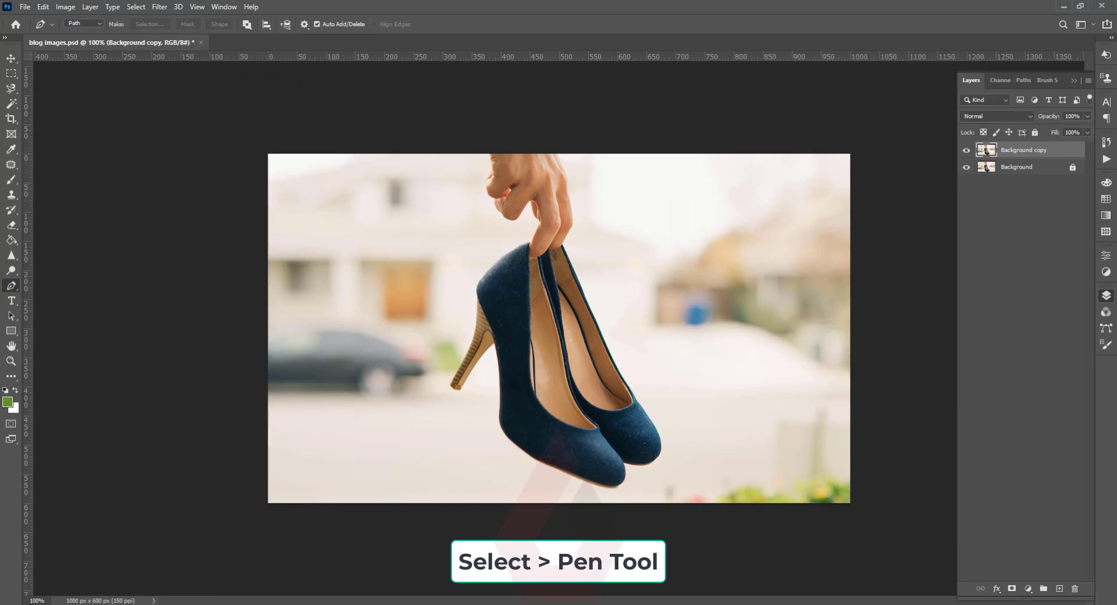
# Start a pen path at the image's upper edge and trace around the wrist and curled fingers down to the front shoe's back edge.
pyautogui.hotkey('ctrl', '+')
pyautogui.hotkey('ctrl', '+')
pyautogui.moveTo(504, 224); pyautogui.dragTo(514, 421)
pyautogui.click(378, 217)
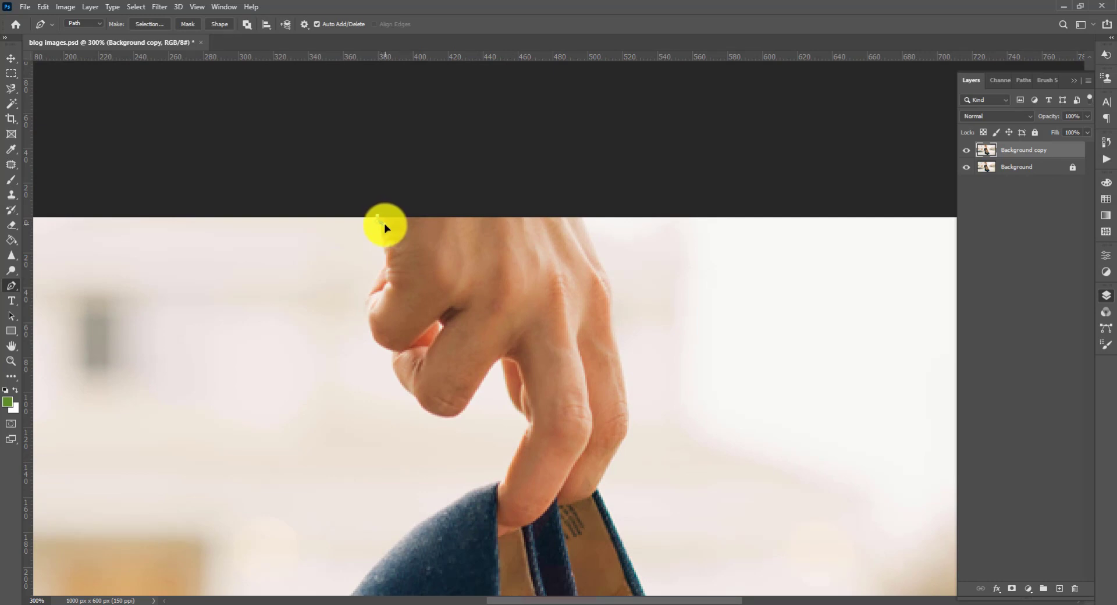
pyautogui.click(387, 258)
pyautogui.click(381, 270)
pyautogui.moveTo(367, 312); pyautogui.dragTo(372, 329)
pyautogui.moveTo(391, 349); pyautogui.dragTo(402, 314)
pyautogui.click(397, 319)
pyautogui.click(424, 332)
pyautogui.moveTo(443, 338); pyautogui.dragTo(458, 308)
pyautogui.click(475, 290)
pyautogui.click(486, 285)
pyautogui.moveTo(510, 337); pyautogui.dragTo(529, 348)
pyautogui.click(512, 347)
pyautogui.click(486, 400)
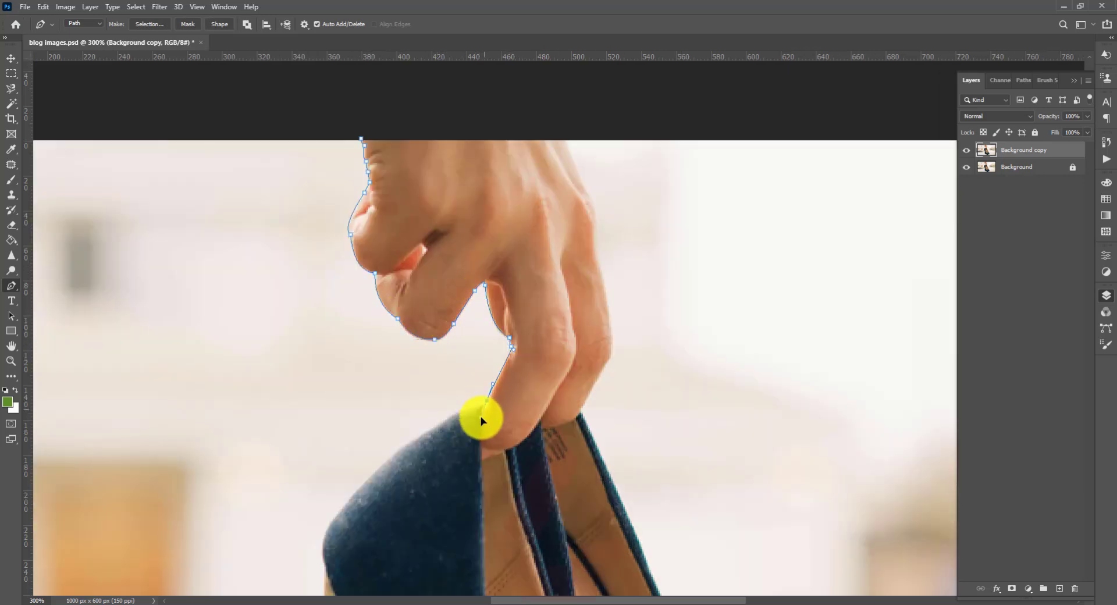
# Continue the path along the front shoe's curved back and down the outer side of the stiletto heel around its tip.
pyautogui.moveTo(455, 455); pyautogui.dragTo(470, 409)
pyautogui.moveTo(341, 482); pyautogui.dragTo(280, 576)
pyautogui.moveTo(346, 483); pyautogui.dragTo(394, 171)
pyautogui.keyDown('alt'); pyautogui.click(357, 357); pyautogui.keyUp('alt')
pyautogui.moveTo(363, 368); pyautogui.dragTo(397, 227)
pyautogui.keyDown('alt'); pyautogui.click(363, 368); pyautogui.keyUp('alt')
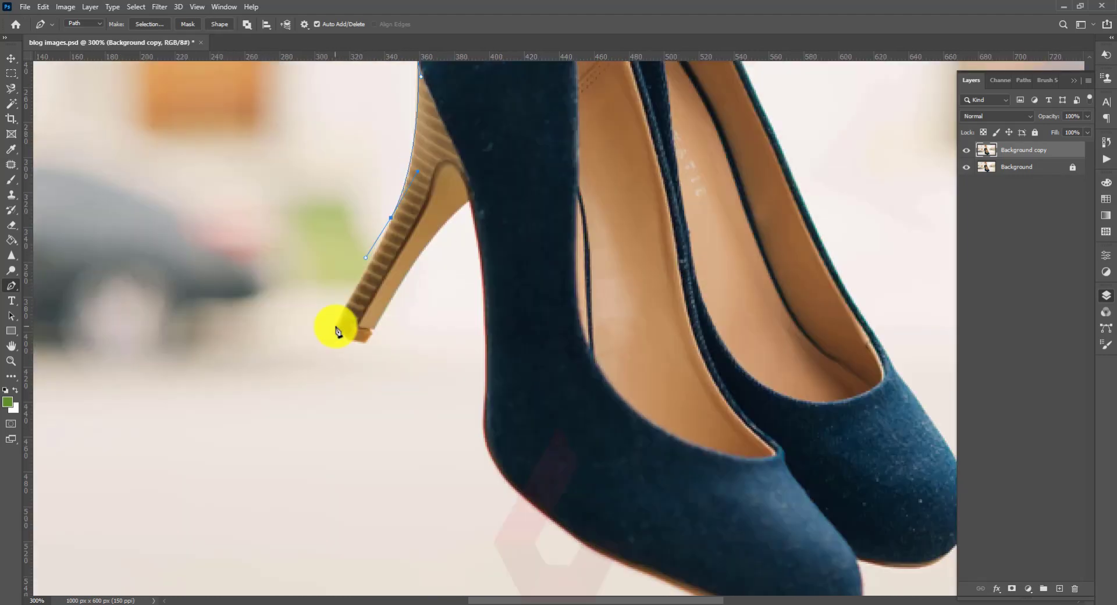
pyautogui.click(335, 326)
pyautogui.click(366, 343)
pyautogui.click(373, 331)
# Continue the path up the heel's inner side, along the front shoe's sole and toe, and around the rear shoe's toe.
pyautogui.moveTo(470, 202); pyautogui.dragTo(407, 87)
pyautogui.moveTo(423, 277); pyautogui.dragTo(335, 288)
pyautogui.moveTo(343, 286); pyautogui.dragTo(357, 297)
pyautogui.click(396, 315)
pyautogui.moveTo(540, 377); pyautogui.dragTo(424, 285)
pyautogui.click(418, 282)
pyautogui.moveTo(498, 295); pyautogui.dragTo(388, 315)
pyautogui.moveTo(385, 312); pyautogui.dragTo(374, 225)
pyautogui.click(379, 356)
pyautogui.moveTo(396, 282); pyautogui.dragTo(323, 318)
pyautogui.moveTo(396, 331); pyautogui.dragTo(436, 335)
pyautogui.moveTo(438, 270); pyautogui.dragTo(443, 249)
pyautogui.moveTo(441, 169); pyautogui.dragTo(421, 297)
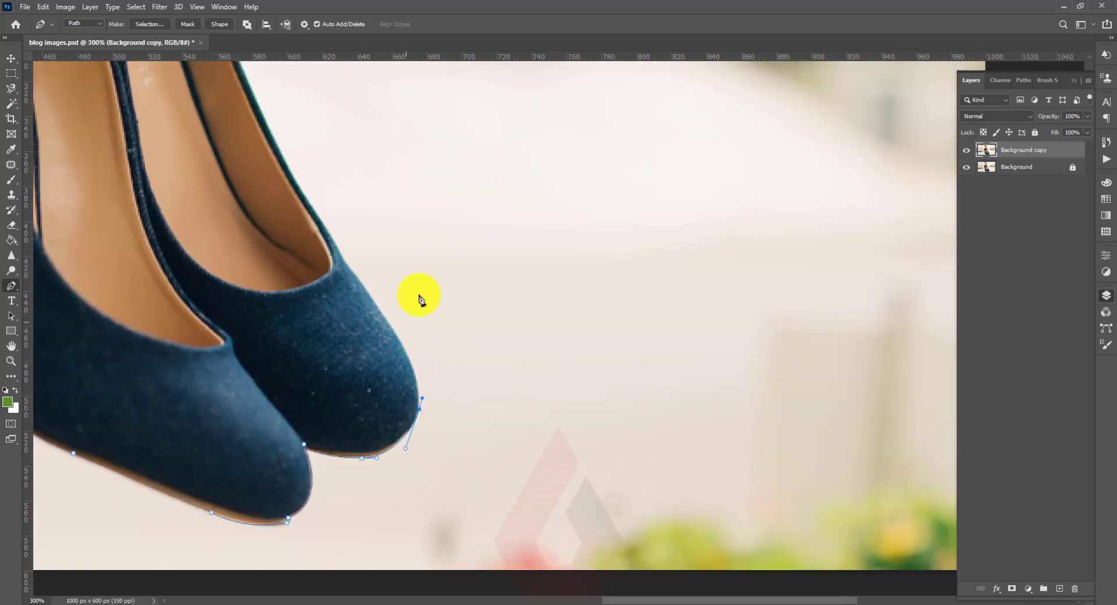
# Continue the path from the rear shoe's toe up its outer edge to where the fingers hold it.
pyautogui.click(345, 259)
pyautogui.moveTo(327, 224); pyautogui.dragTo(304, 300)
pyautogui.moveTo(244, 163); pyautogui.dragTo(333, 355)
pyautogui.moveTo(304, 301); pyautogui.dragTo(253, 181)
pyautogui.moveTo(243, 108); pyautogui.dragTo(294, 259)
pyautogui.click(262, 249)
pyautogui.moveTo(338, 396); pyautogui.dragTo(344, 441)
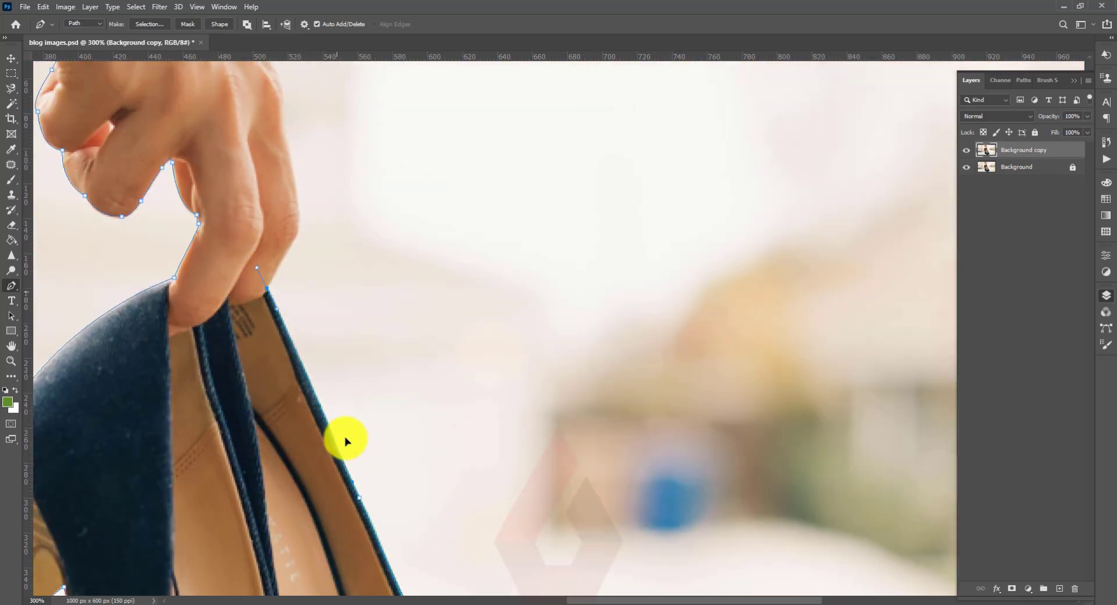
# Trace the outer edge of the hand up to the image's upper border and close the path at its starting point.
pyautogui.moveTo(308, 201); pyautogui.dragTo(290, 326)
pyautogui.click(279, 361)
pyautogui.moveTo(274, 282); pyautogui.dragTo(259, 224)
pyautogui.keyDown('alt'); pyautogui.click(274, 283); pyautogui.keyUp('alt')
pyautogui.moveTo(290, 242); pyautogui.dragTo(291, 332)
pyautogui.scroll(-4, 254, 291)
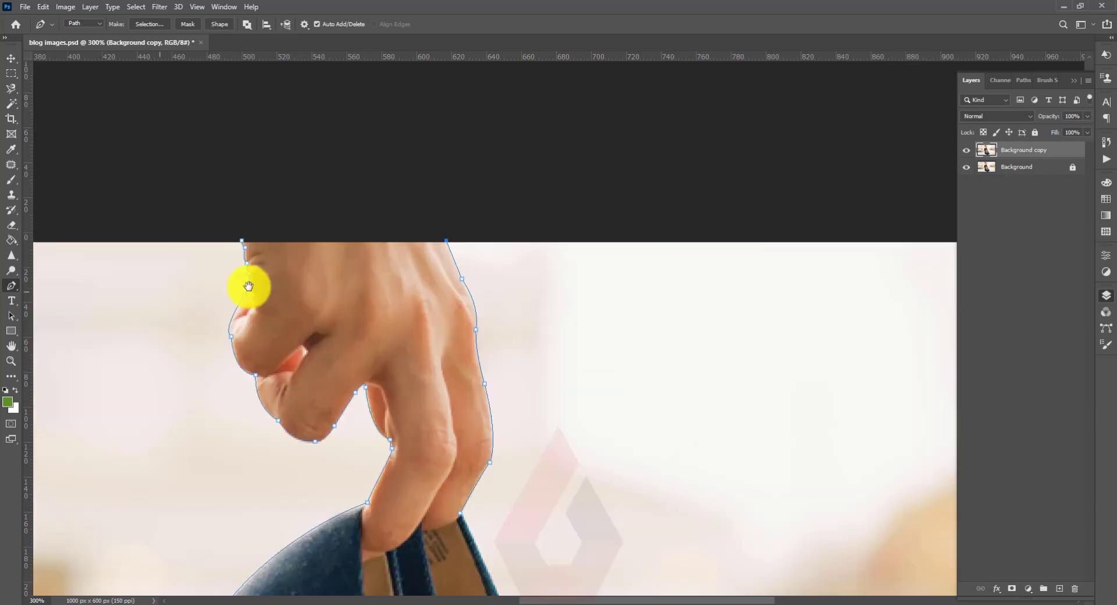
# Save the work path under the name "path".
pyautogui.click(1022, 81)
pyautogui.doubleClick(1000, 114)
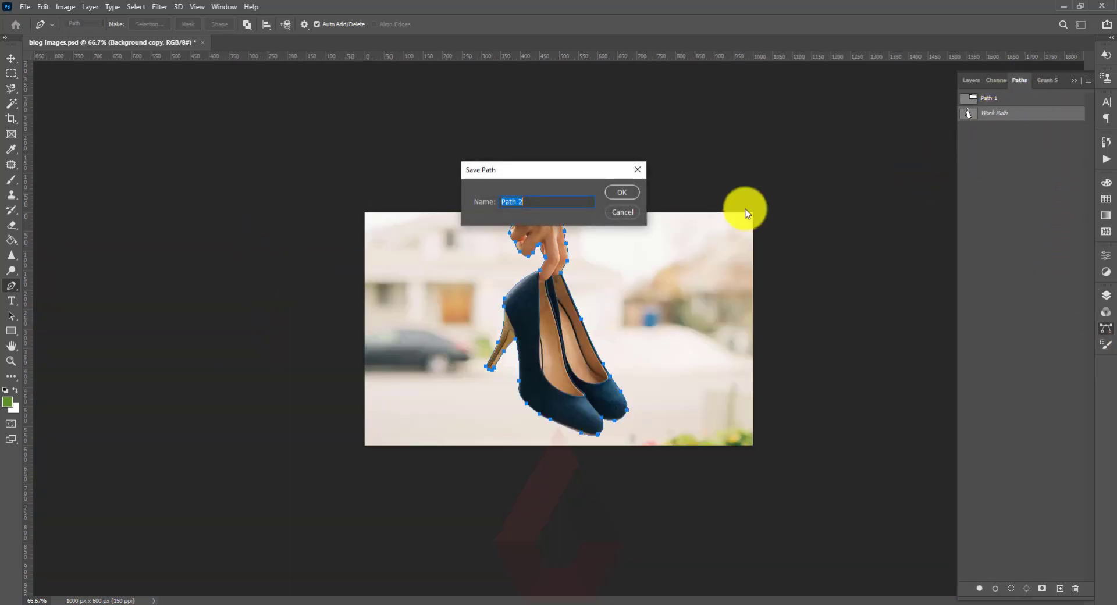
pyautogui.press('Return')
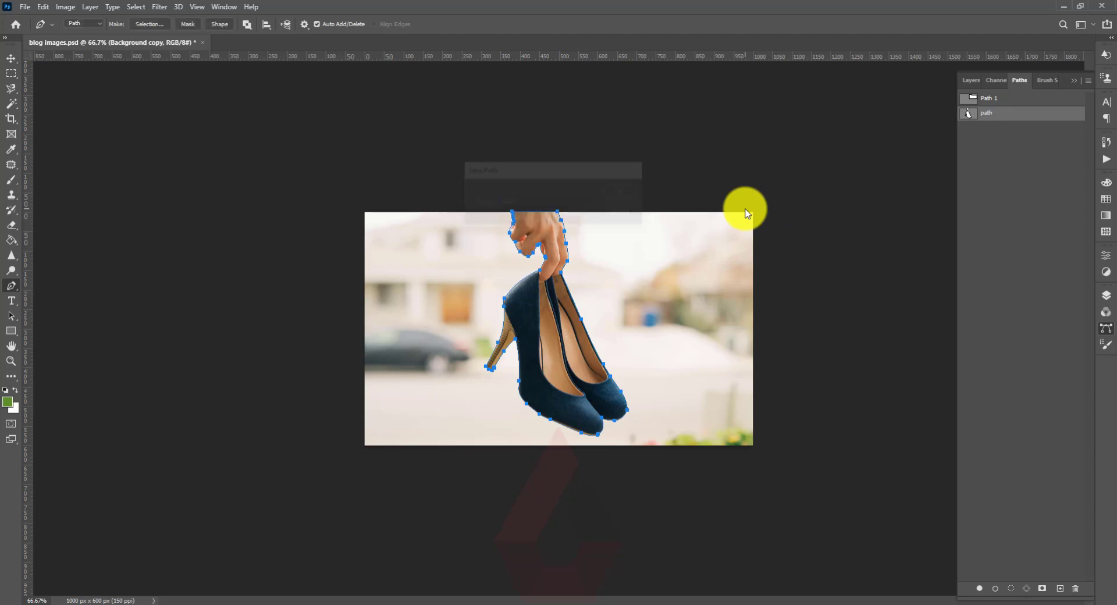
# Convert the shoe and hand path into a new anti-aliased selection with a feather radius of 0 pixels.
pyautogui.click(969, 81)
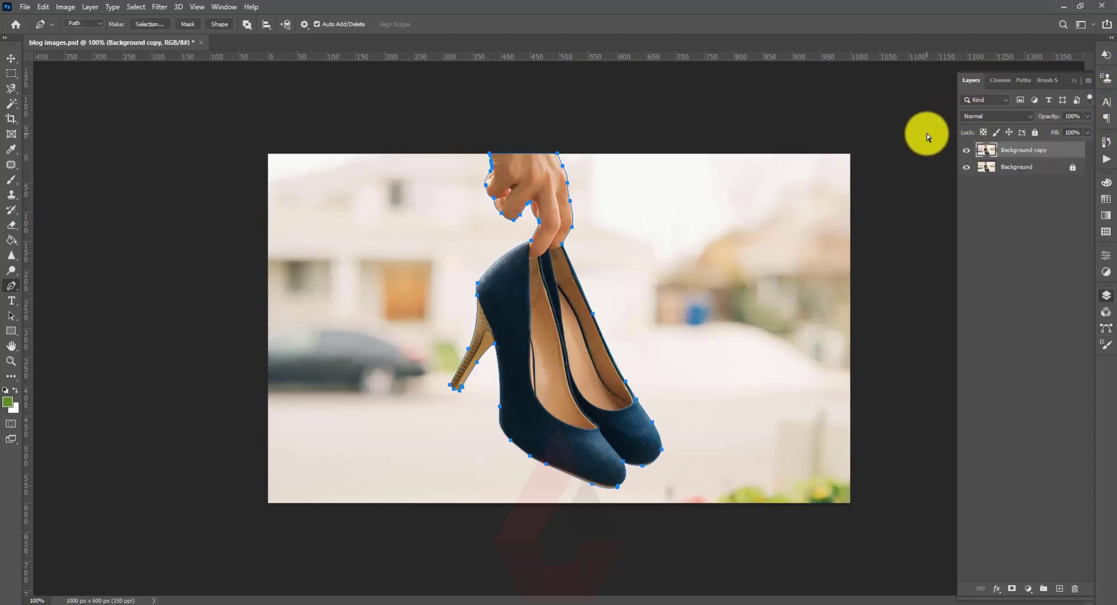
pyautogui.hotkey('ctrl', '+')
pyautogui.hotkey('ctrl', '-')
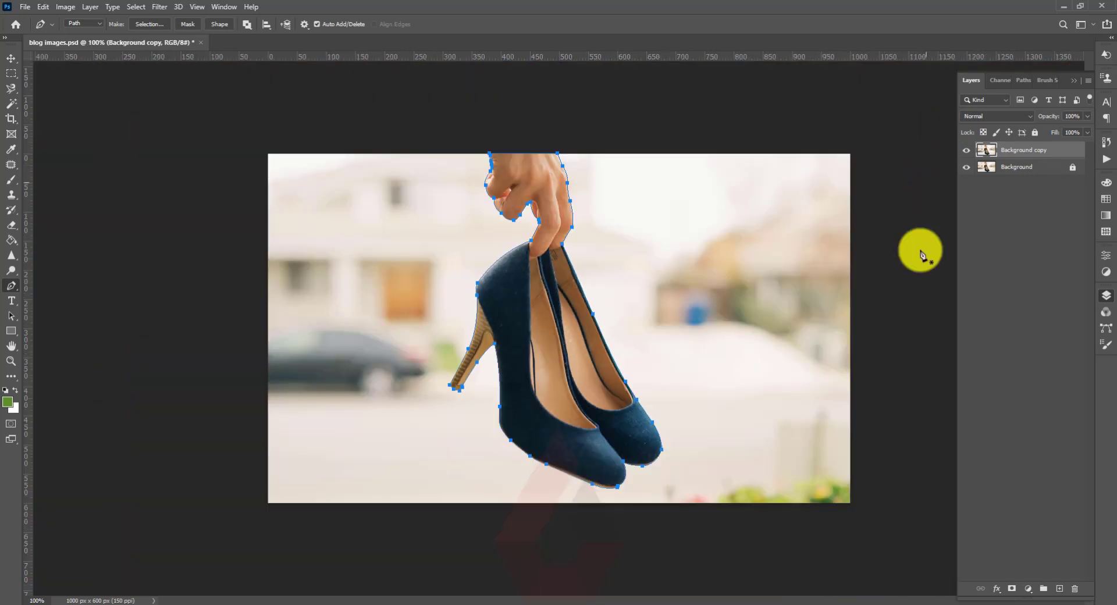
pyautogui.hotkey('ctrl', '+')
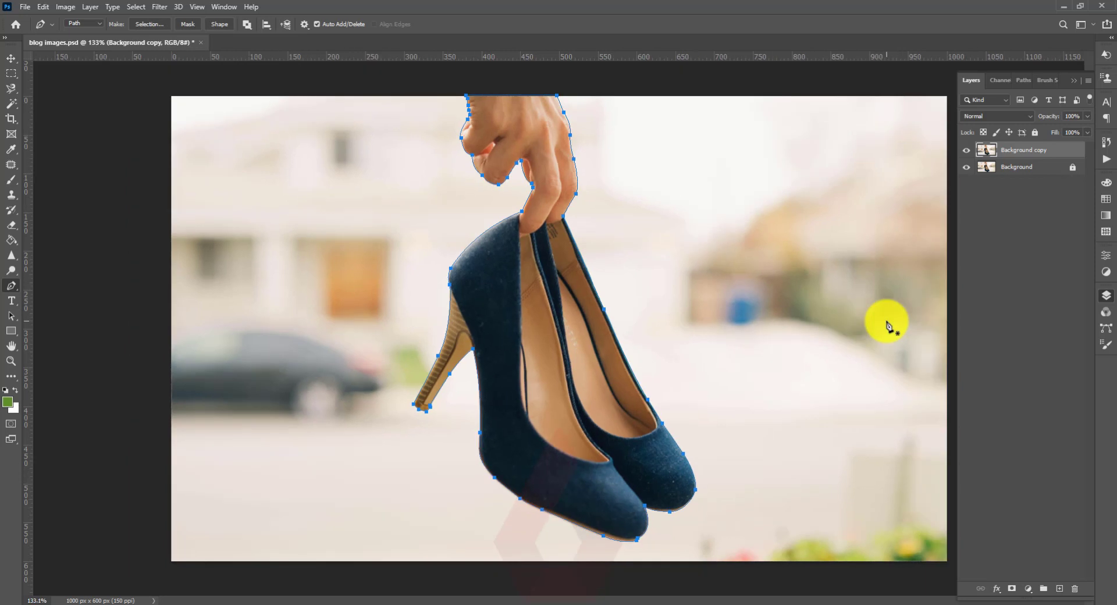
pyautogui.rightClick(534, 320)
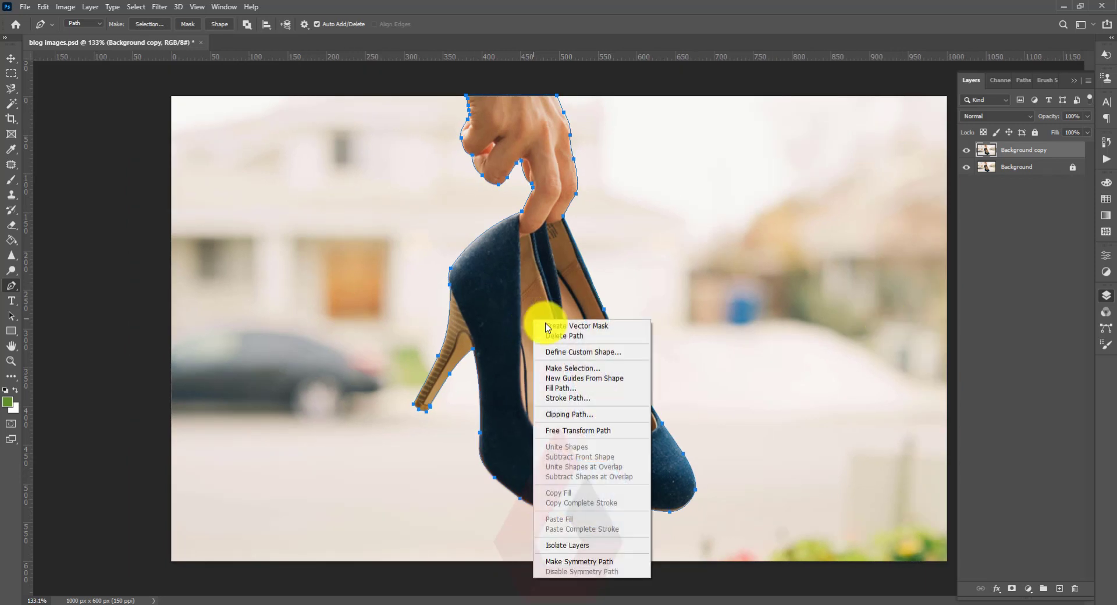
pyautogui.click(585, 369)
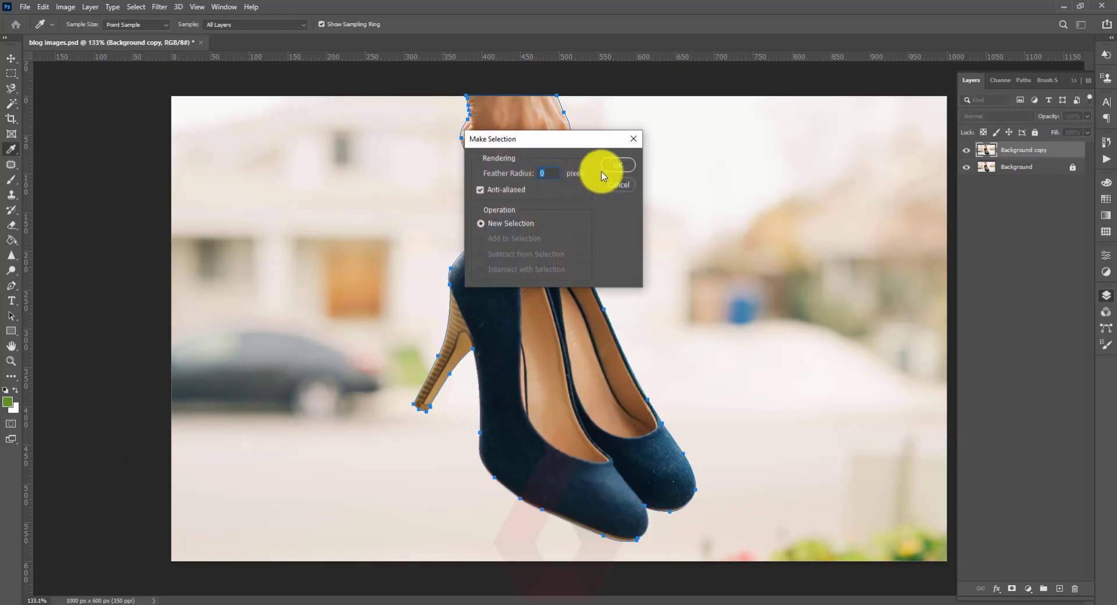
pyautogui.click(617, 158)
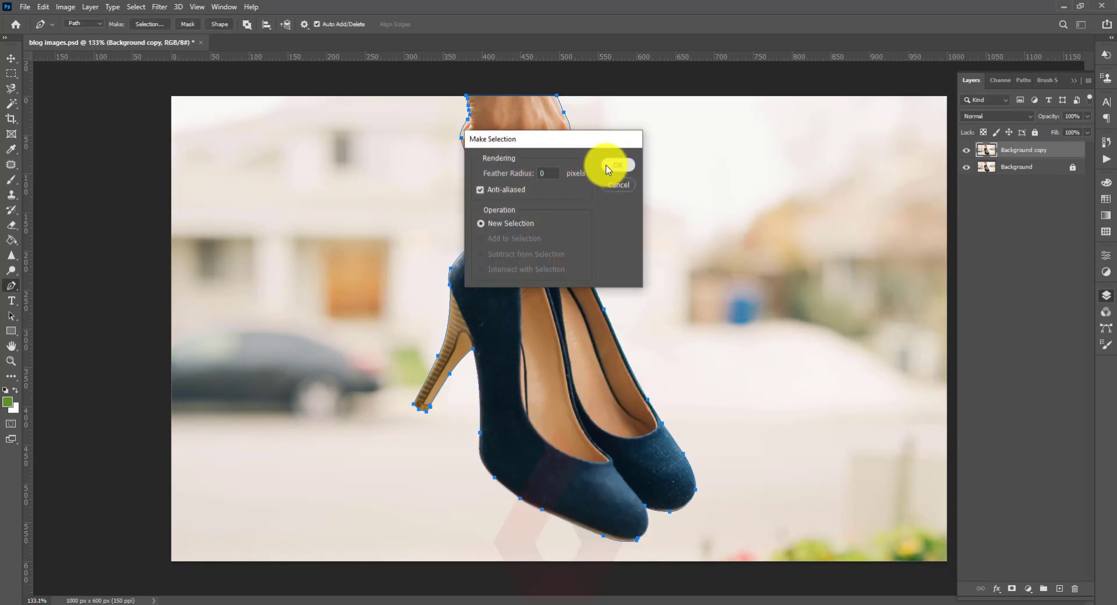
# Add a layer mask to the Background copy layer from the selection and hide the original Background layer.
pyautogui.click(1026, 168)
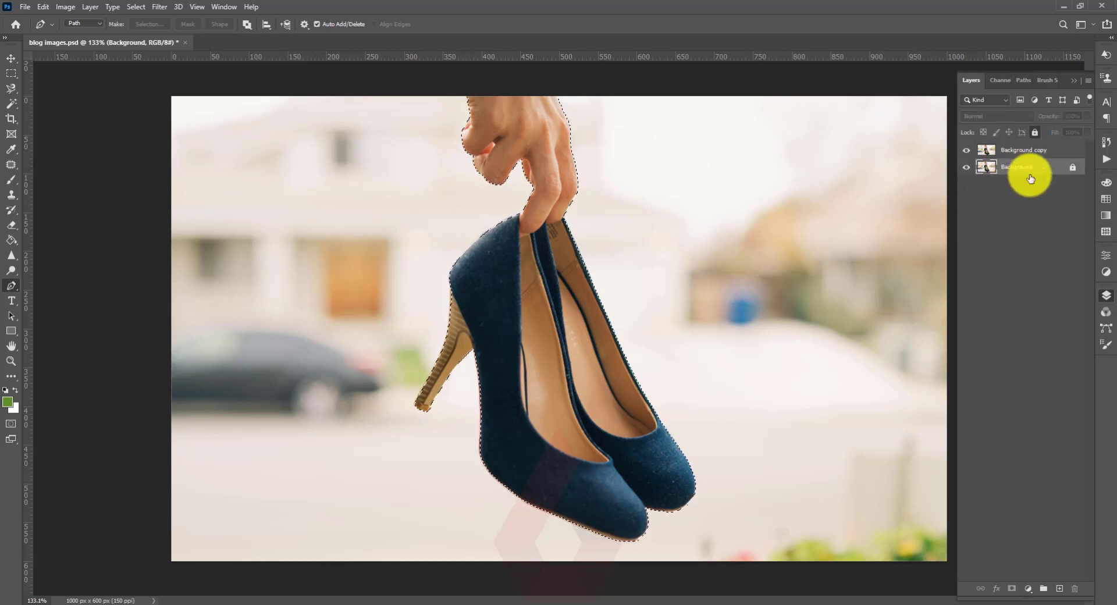
pyautogui.click(985, 150)
pyautogui.click(1013, 590)
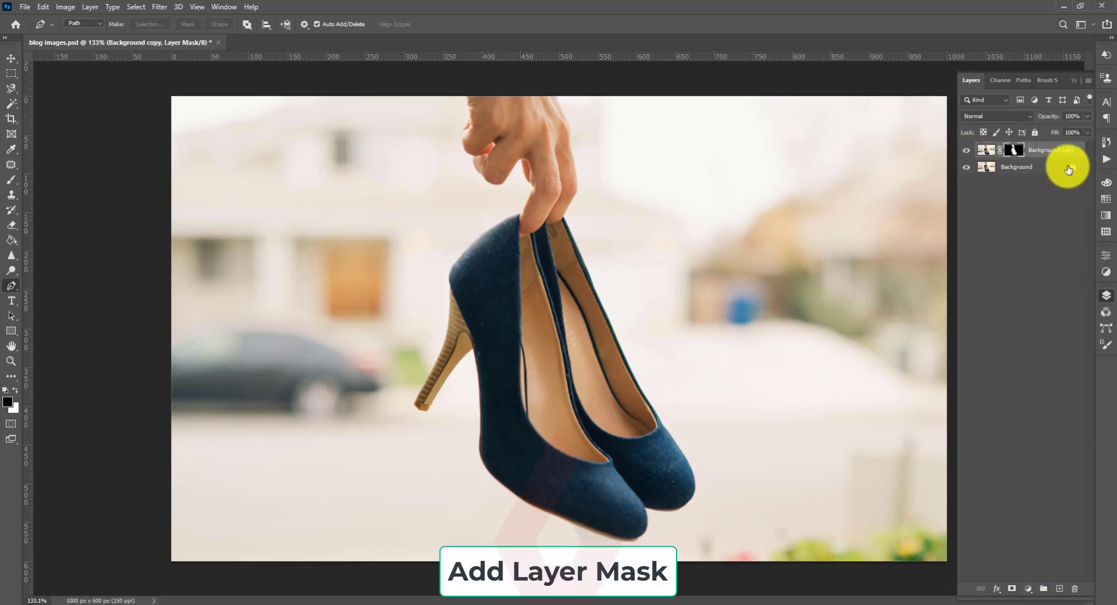
pyautogui.click(967, 167)
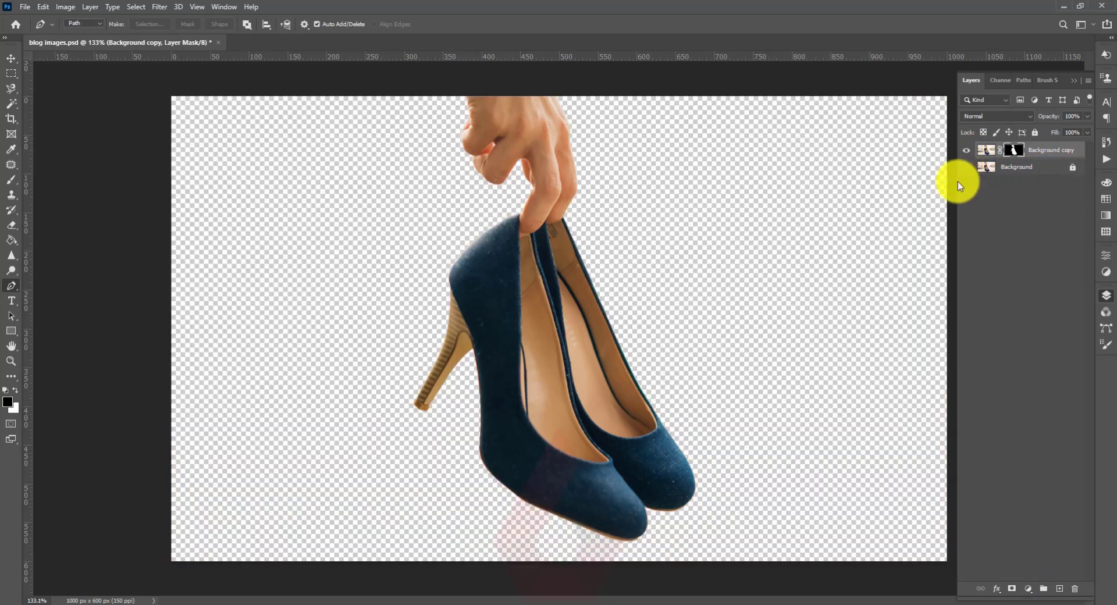
# Compare the masked shoes and hand with the original image by toggling the Background layer's visibility.
pyautogui.hotkey('ctrl', '-')
pyautogui.hotkey('ctrl', '-')
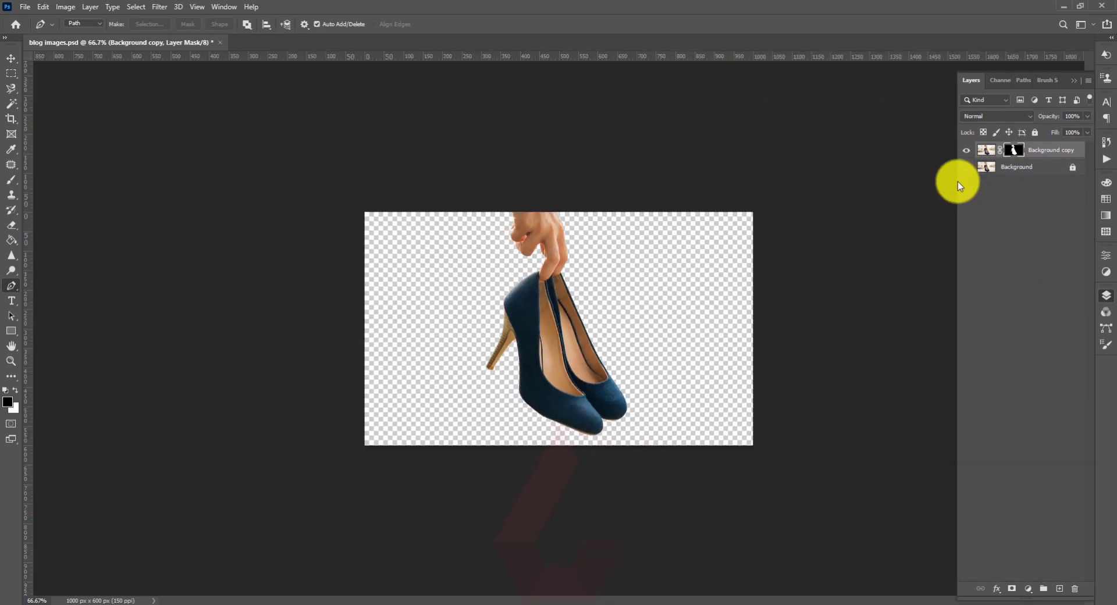
pyautogui.hotkey('ctrl', '+')
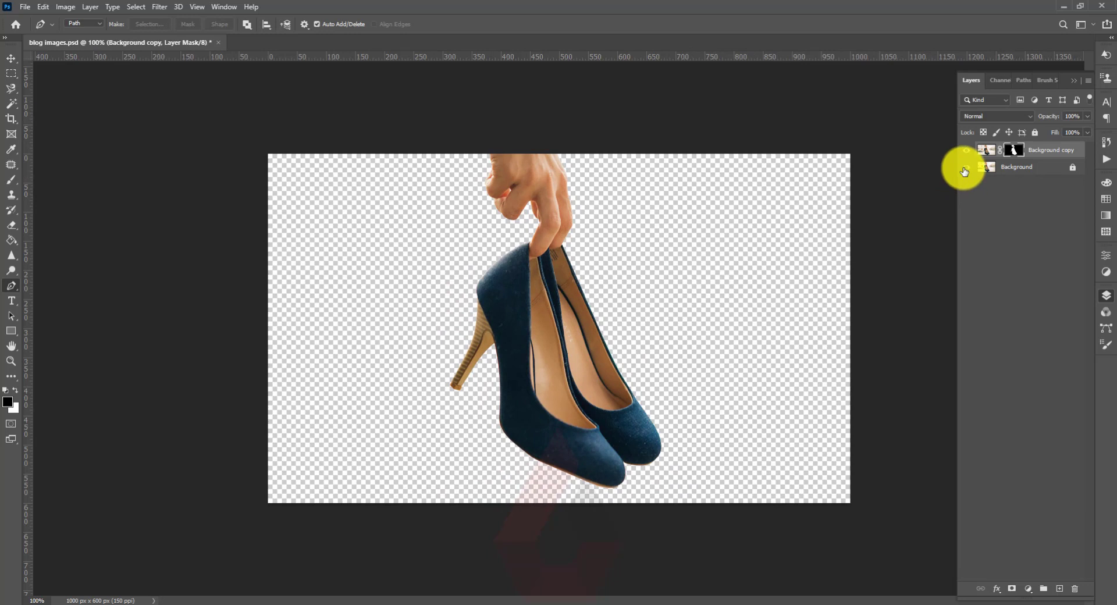
pyautogui.click(965, 170)
pyautogui.click(964, 170)
pyautogui.click(965, 171)
pyautogui.click(964, 171)
pyautogui.click(965, 171)
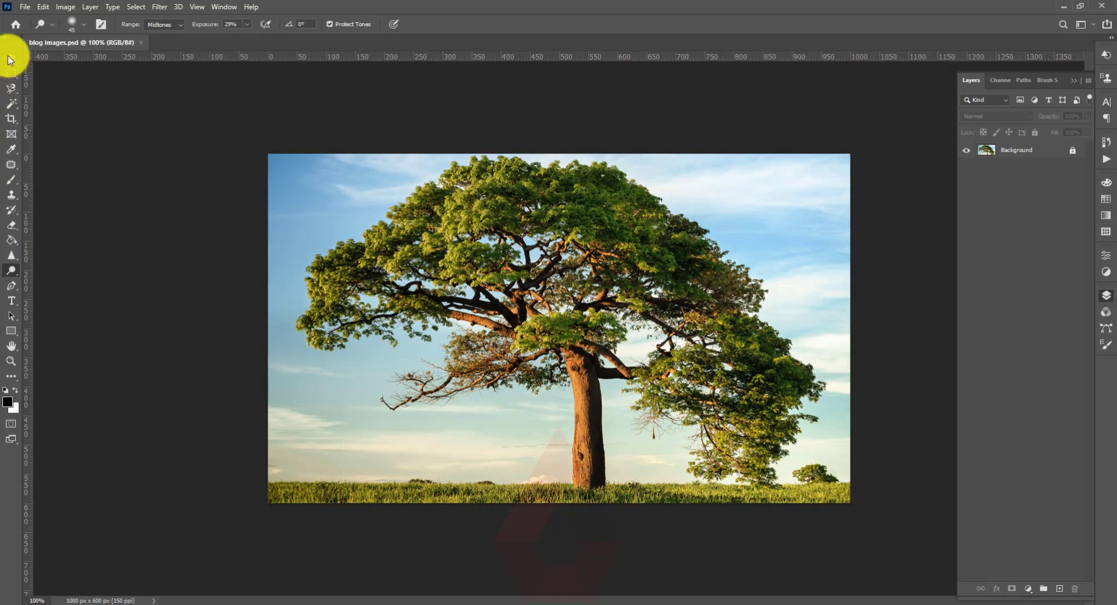
# Duplicate the Background layer of the tree image and make a copy of its Blue channel.
pyautogui.click(11, 59)
pyautogui.click(1068, 154)
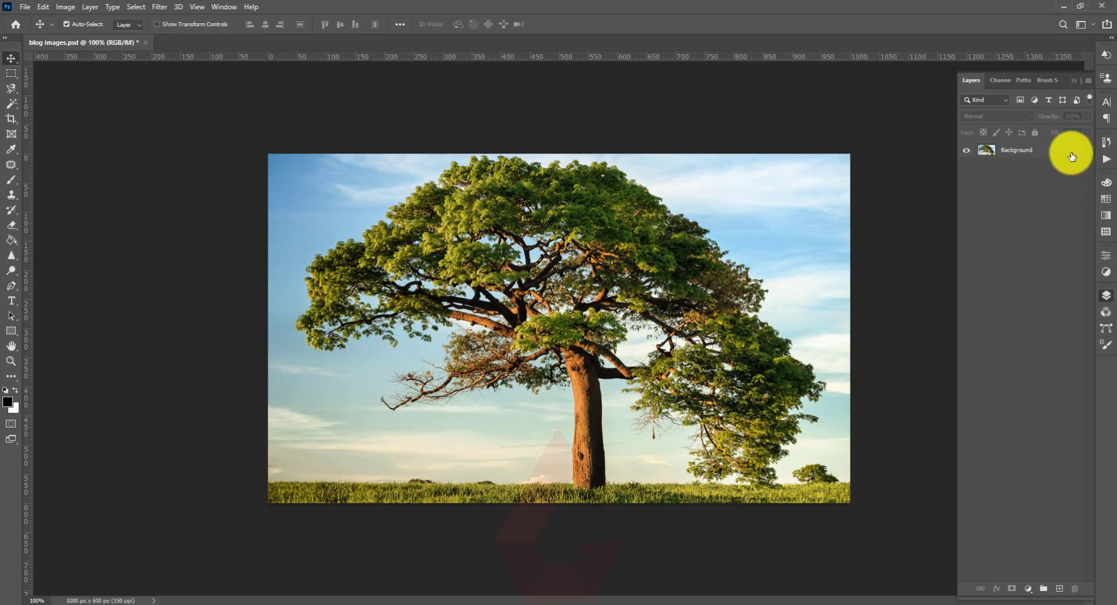
pyautogui.moveTo(1035, 150); pyautogui.dragTo(1059, 588)
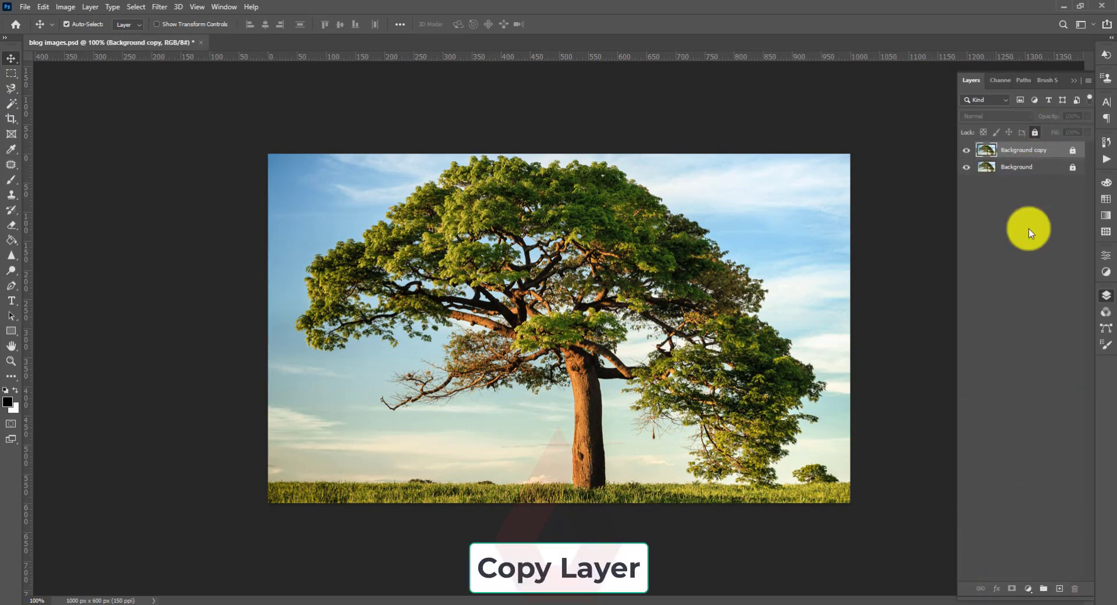
pyautogui.click(999, 80)
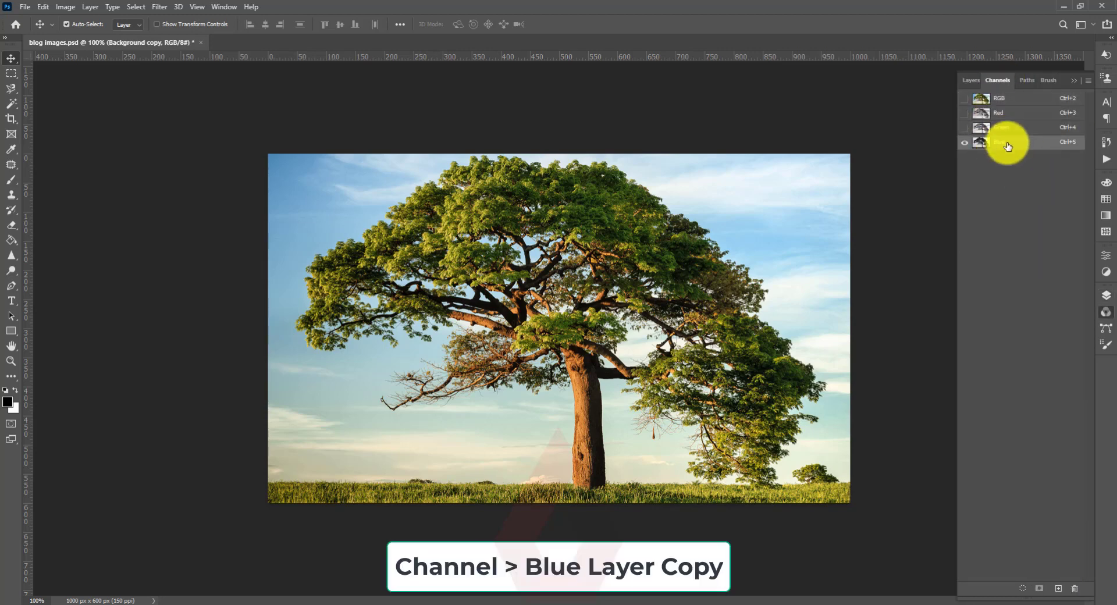
pyautogui.moveTo(1002, 143); pyautogui.dragTo(1059, 588)
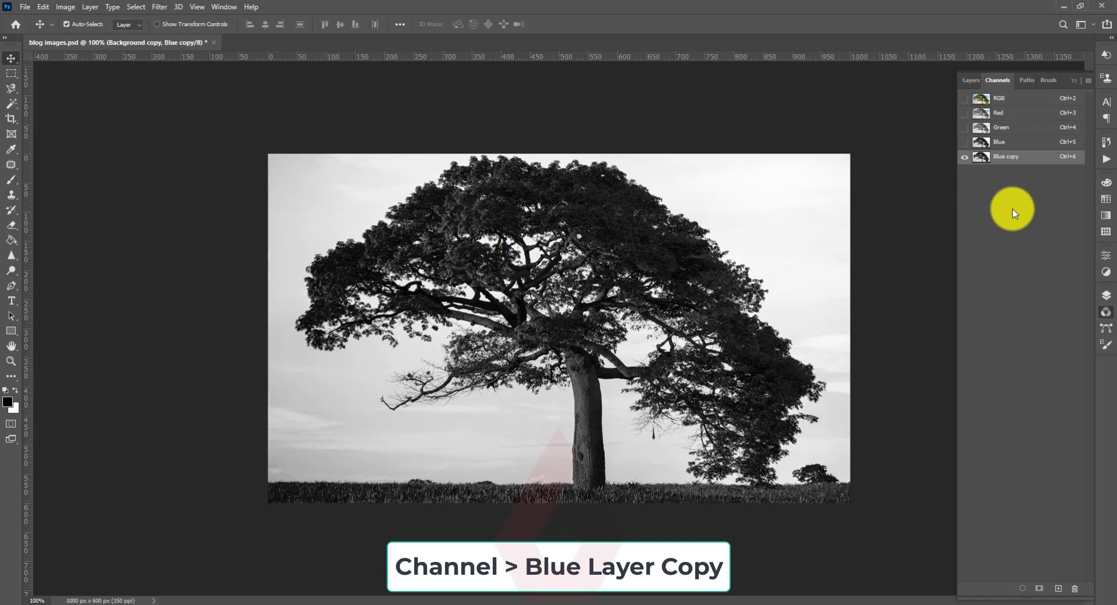
# Apply Levels to the Blue copy channel with an input black level of 44 and an input white level of 230.
pyautogui.hotkey('ctrl', 'l')
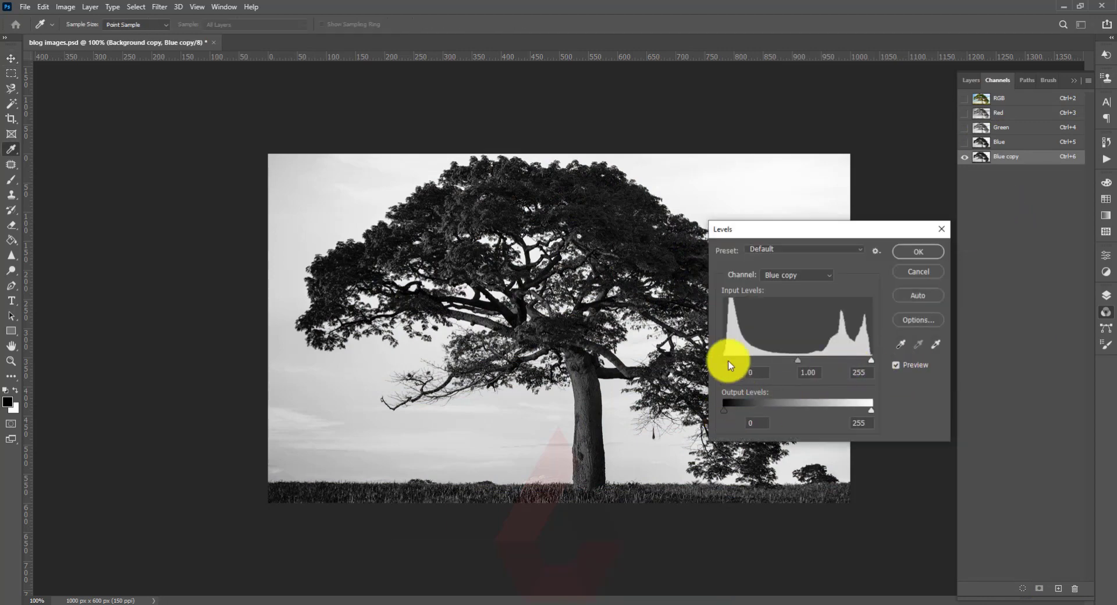
pyautogui.moveTo(726, 364); pyautogui.dragTo(749, 362)
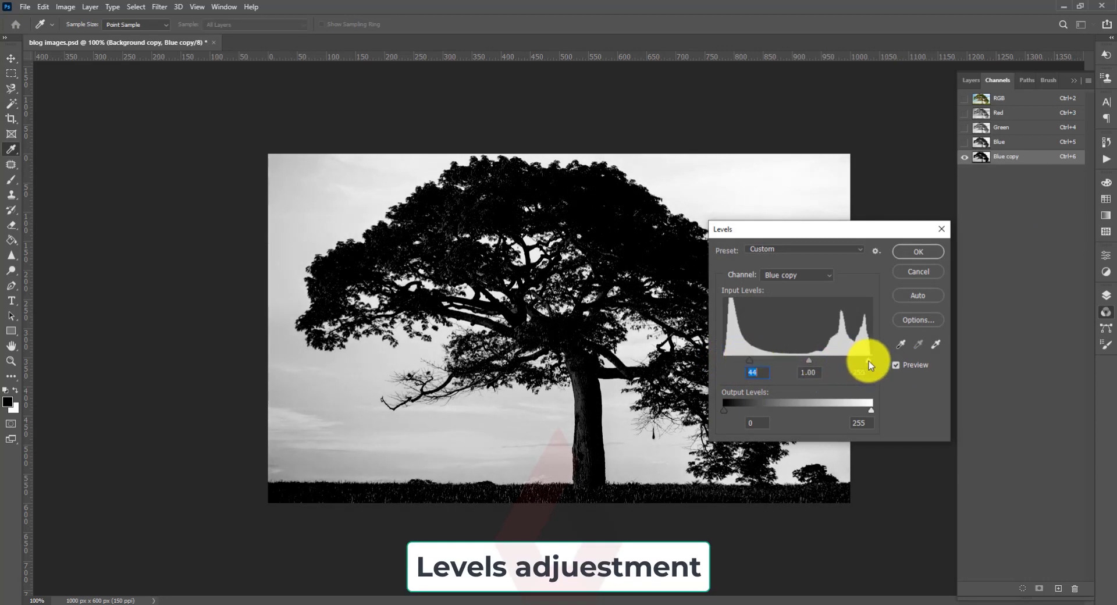
pyautogui.moveTo(870, 363); pyautogui.dragTo(858, 361)
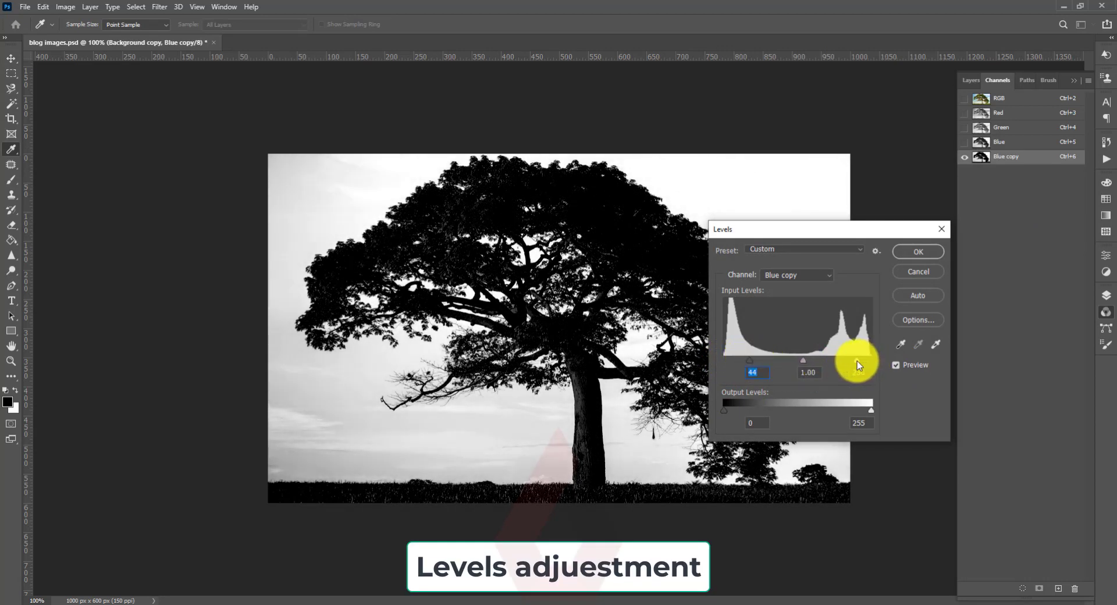
pyautogui.click(901, 345)
pyautogui.click(642, 462)
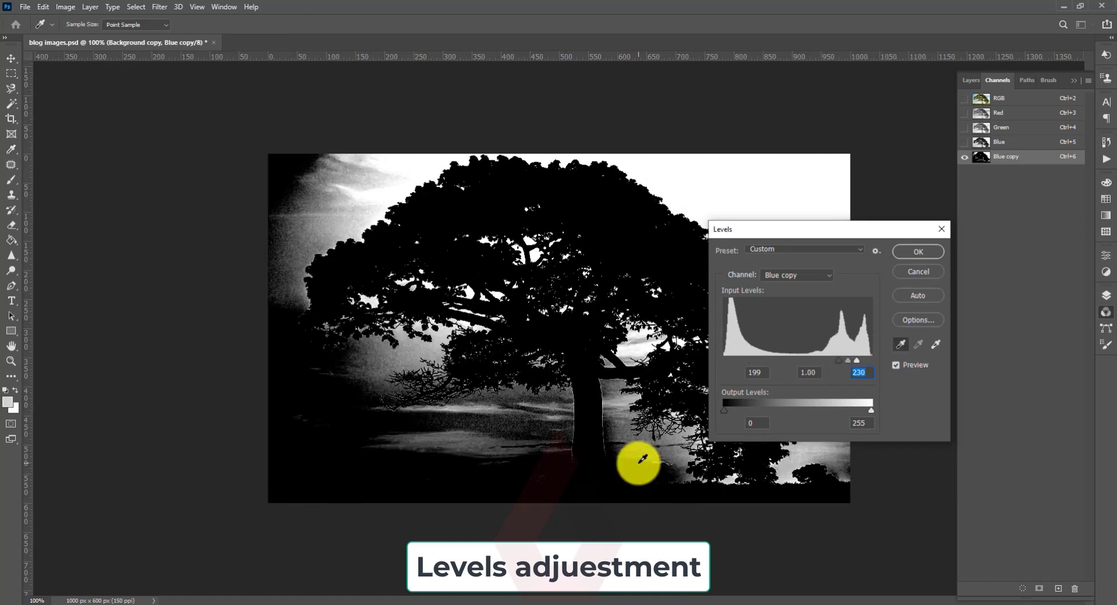
pyautogui.hotkey('ctrl', 'z')
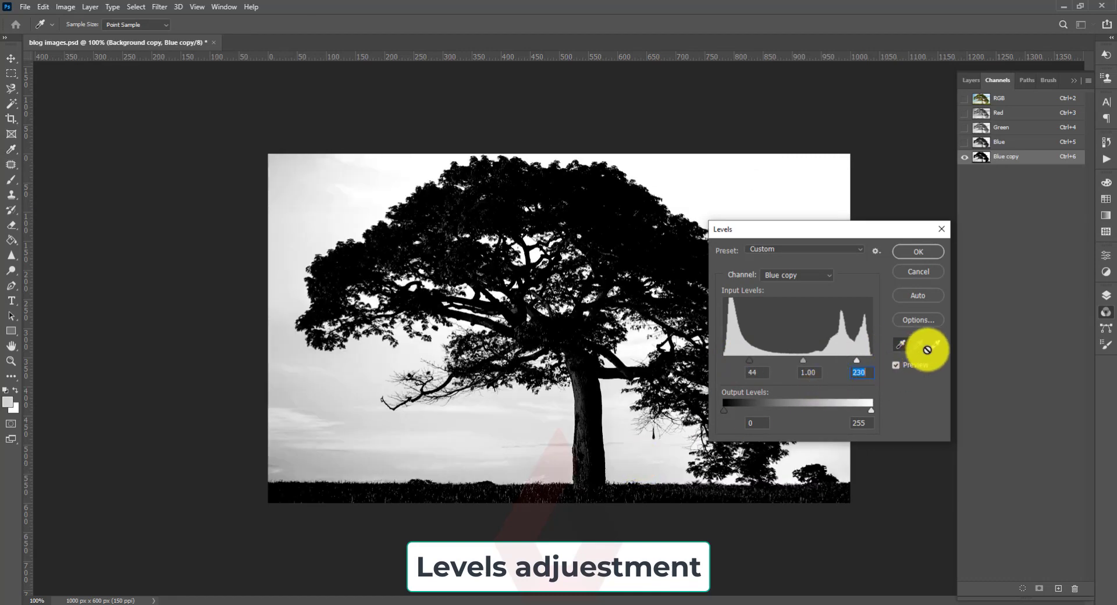
# Sample the sky just above the horizon with the white-point eyedropper to lower the input white level to 135.
pyautogui.click(936, 344)
pyautogui.click(641, 458)
pyautogui.click(486, 467)
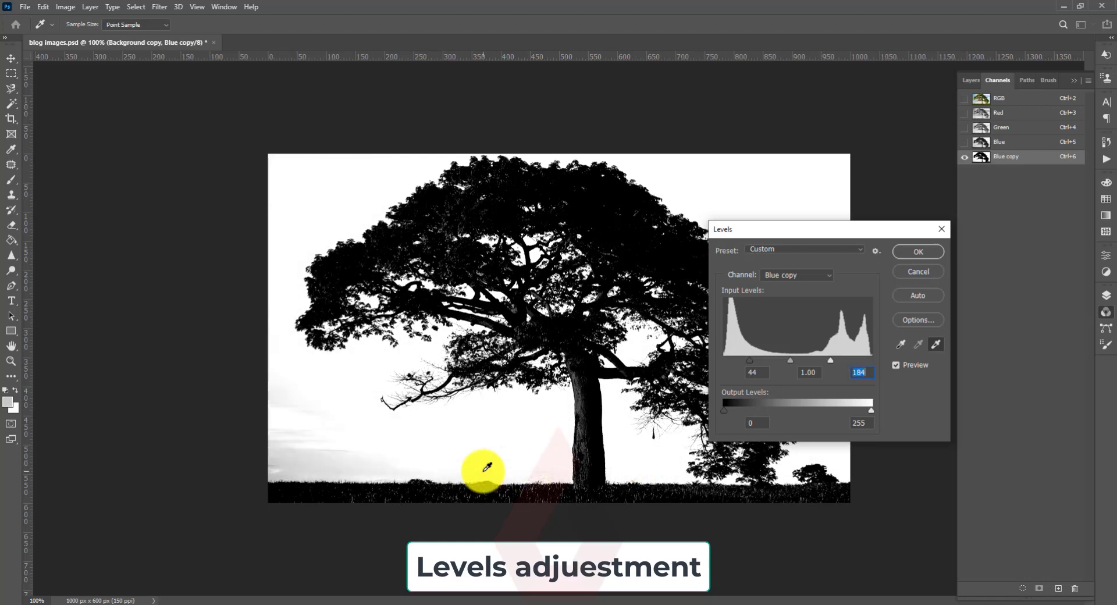
pyautogui.click(311, 460)
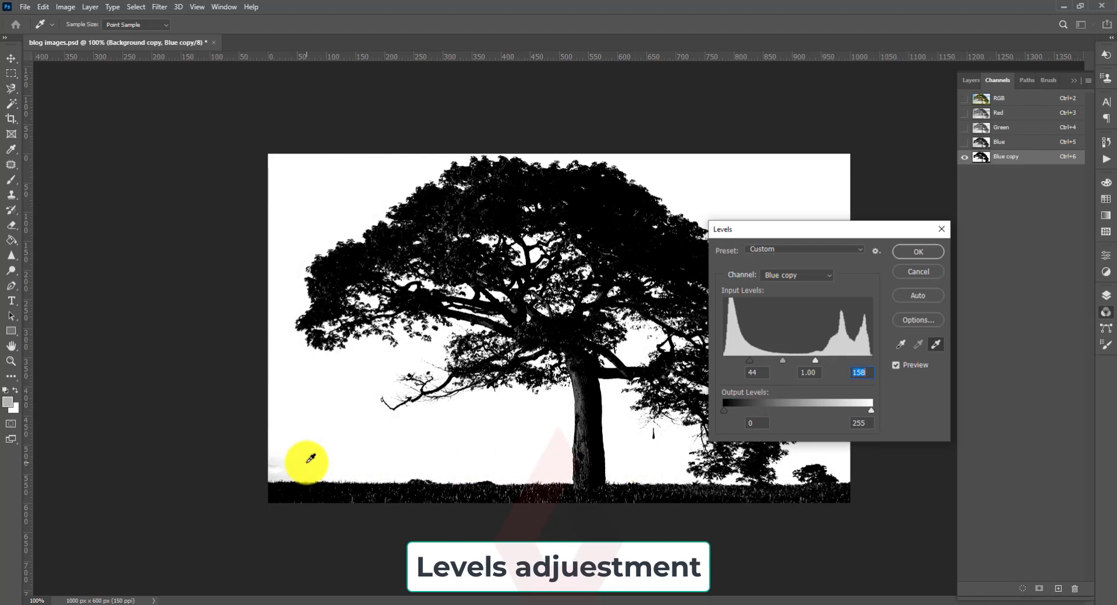
pyautogui.click(277, 462)
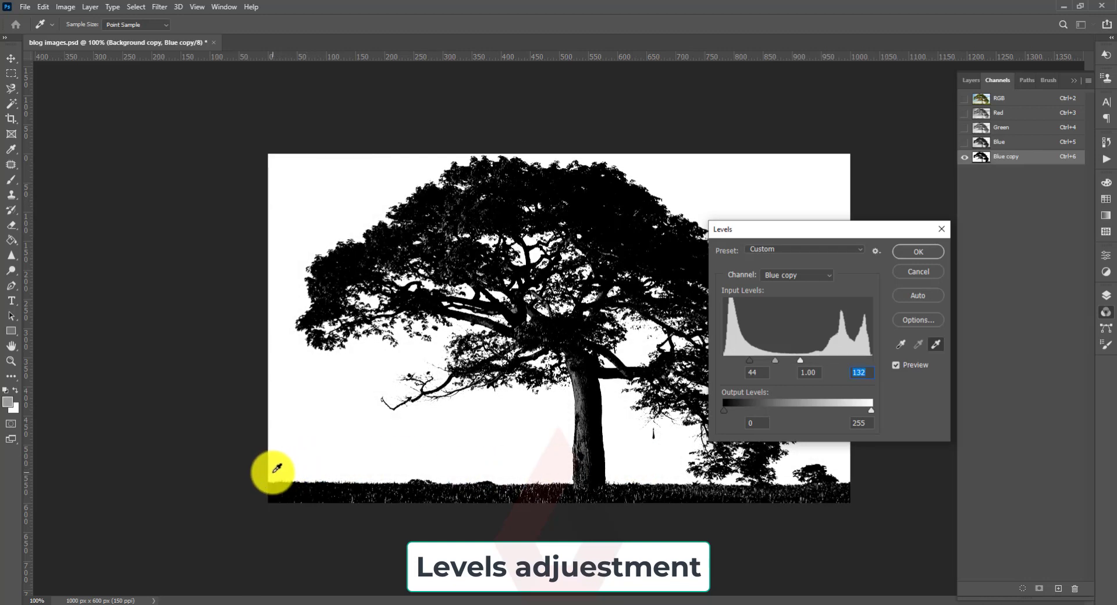
pyautogui.click(382, 155)
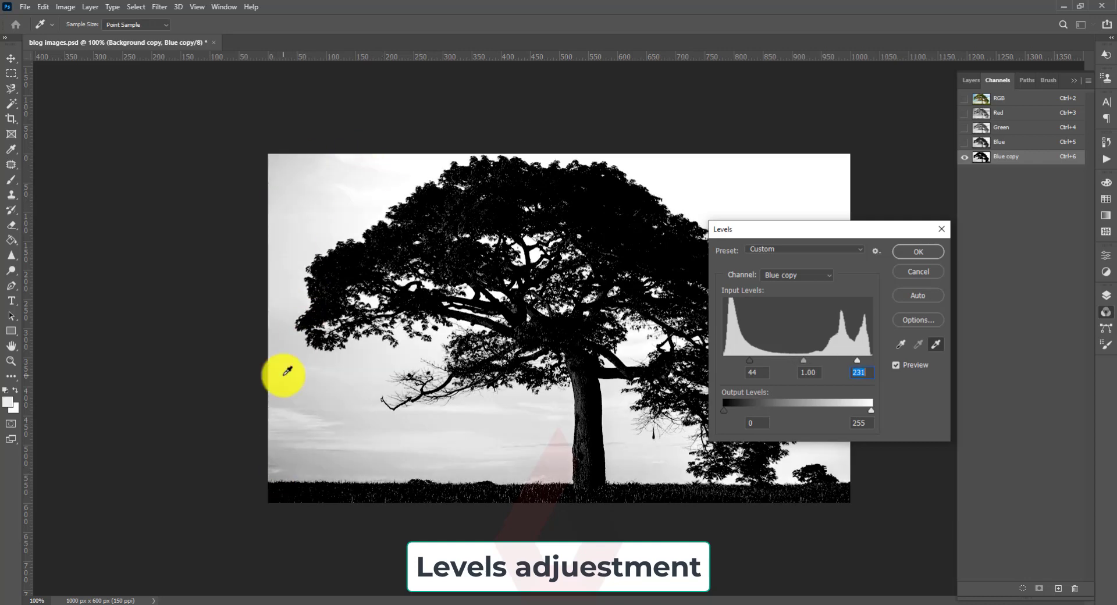
pyautogui.click(295, 458)
pyautogui.click(291, 459)
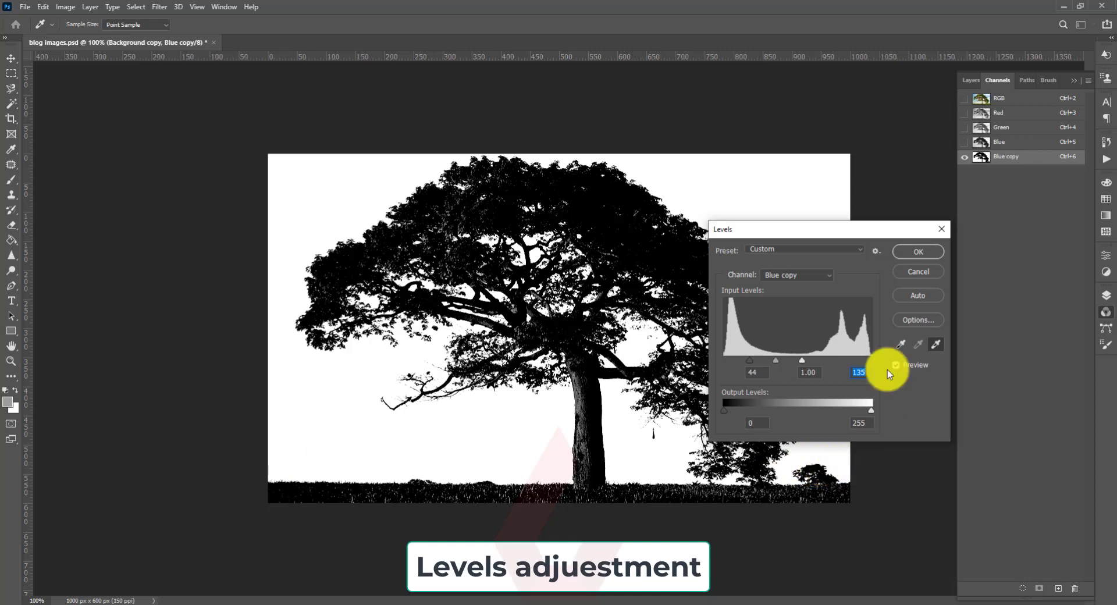
# Sample the grass and trunk base with the black-point eyedropper to bring the input black level to 38.
pyautogui.moveTo(876, 230)
pyautogui.mouseDown()
pyautogui.moveTo(1062, 257)
pyautogui.moveTo(862, 228)
pyautogui.mouseUp()
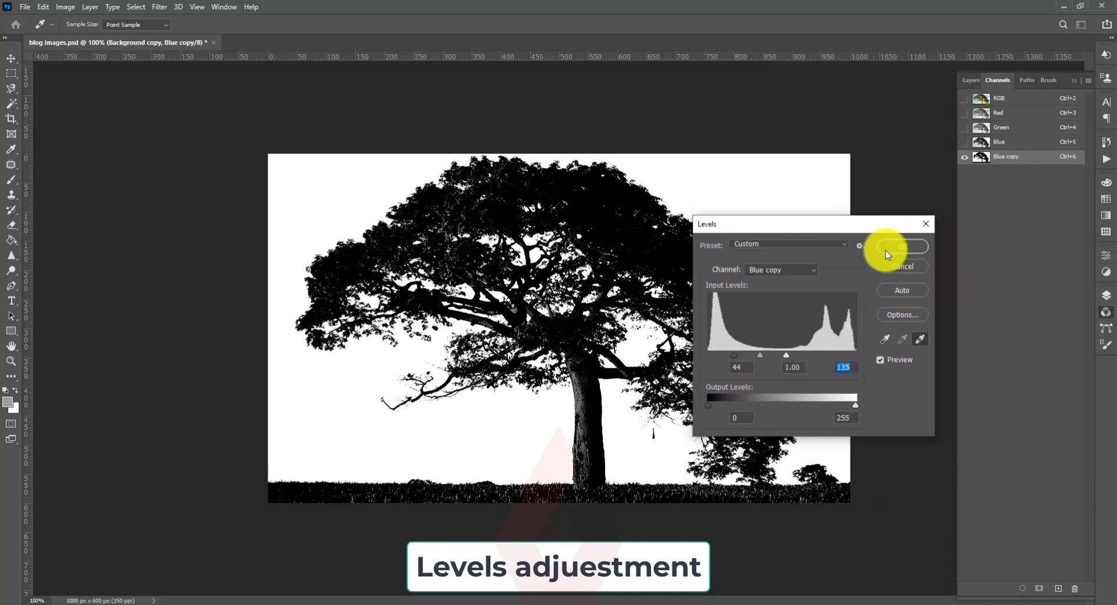
pyautogui.click(884, 338)
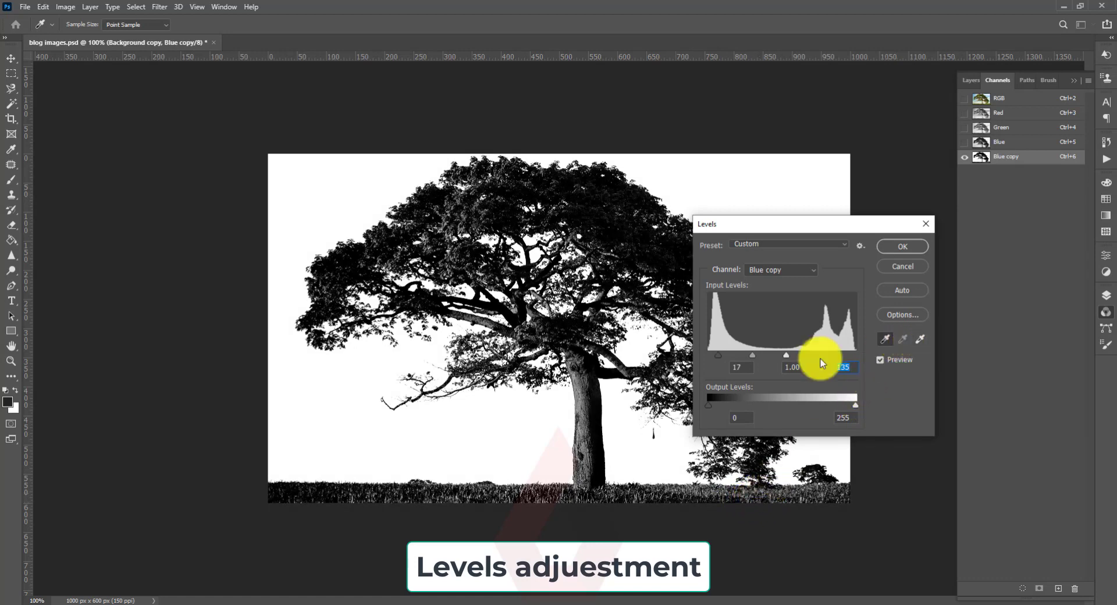
pyautogui.click(885, 340)
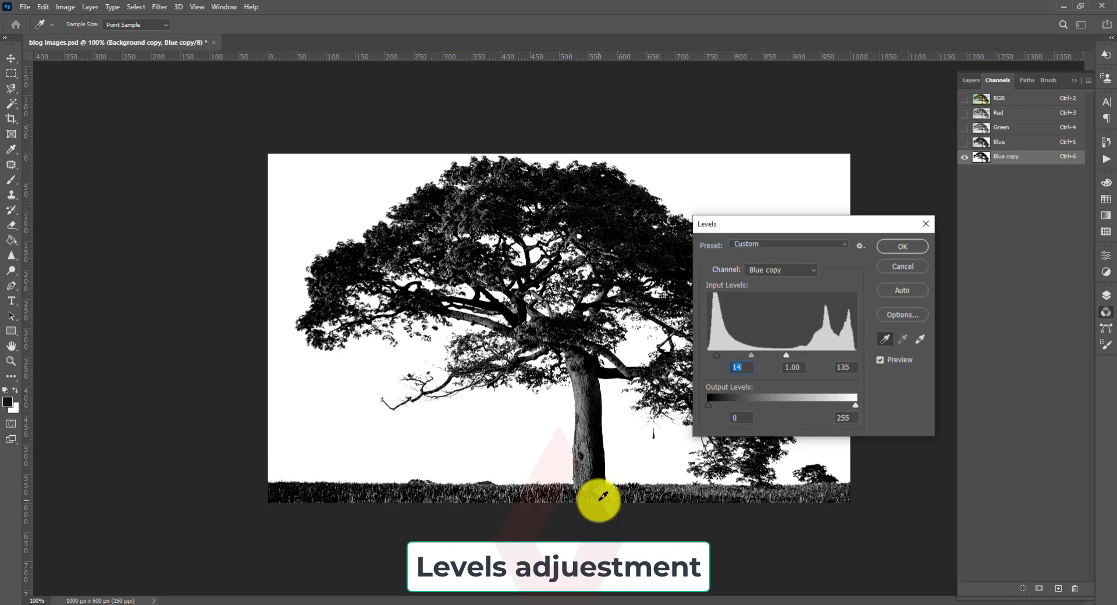
pyautogui.click(627, 499)
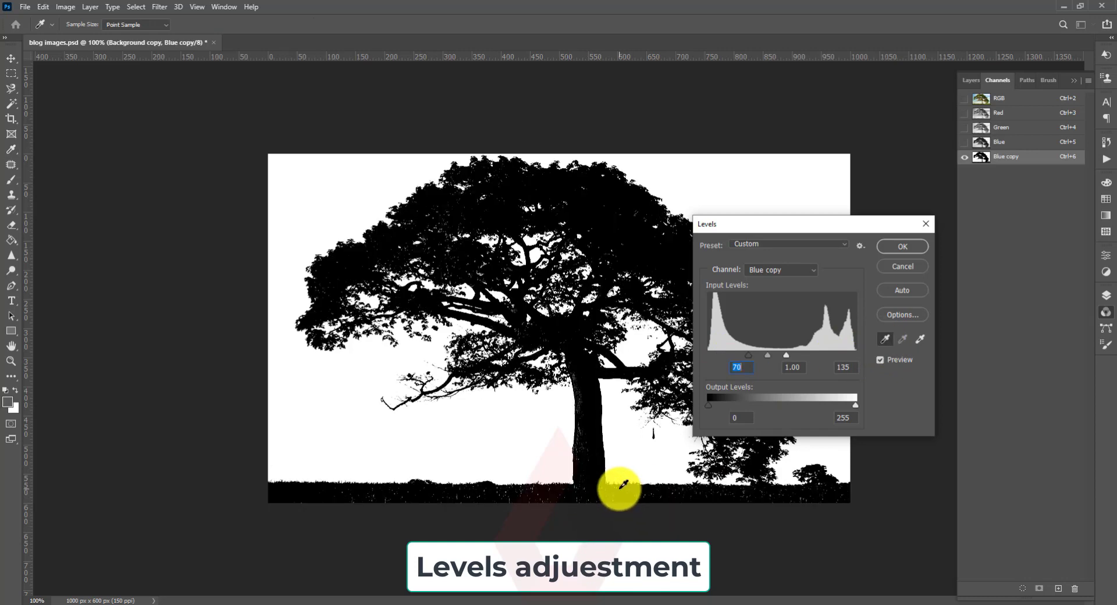
pyautogui.click(619, 483)
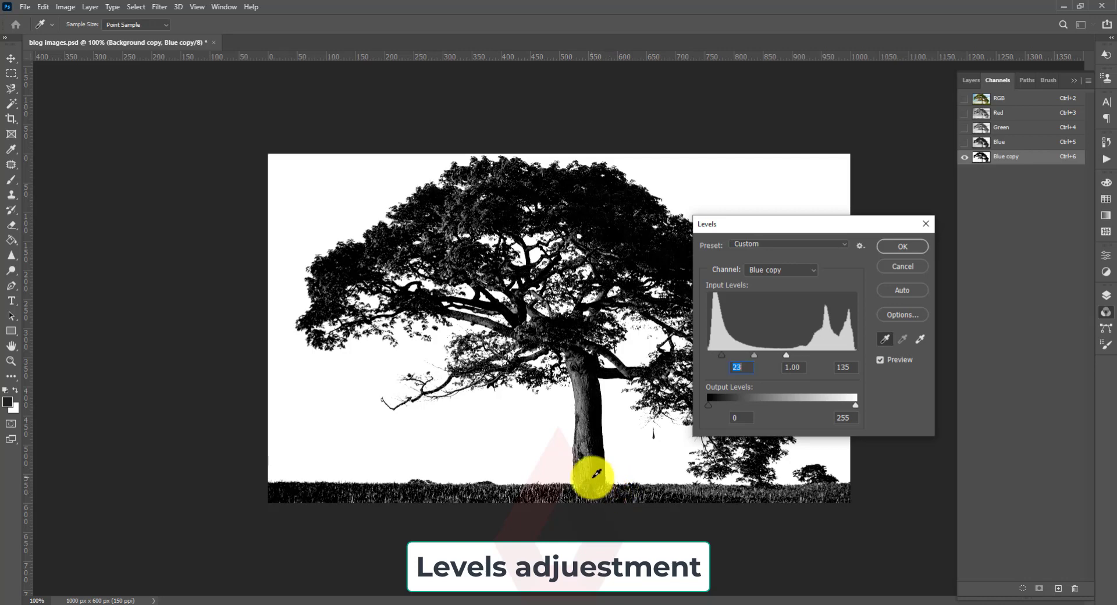
pyautogui.click(595, 465)
pyautogui.click(598, 486)
pyautogui.click(602, 491)
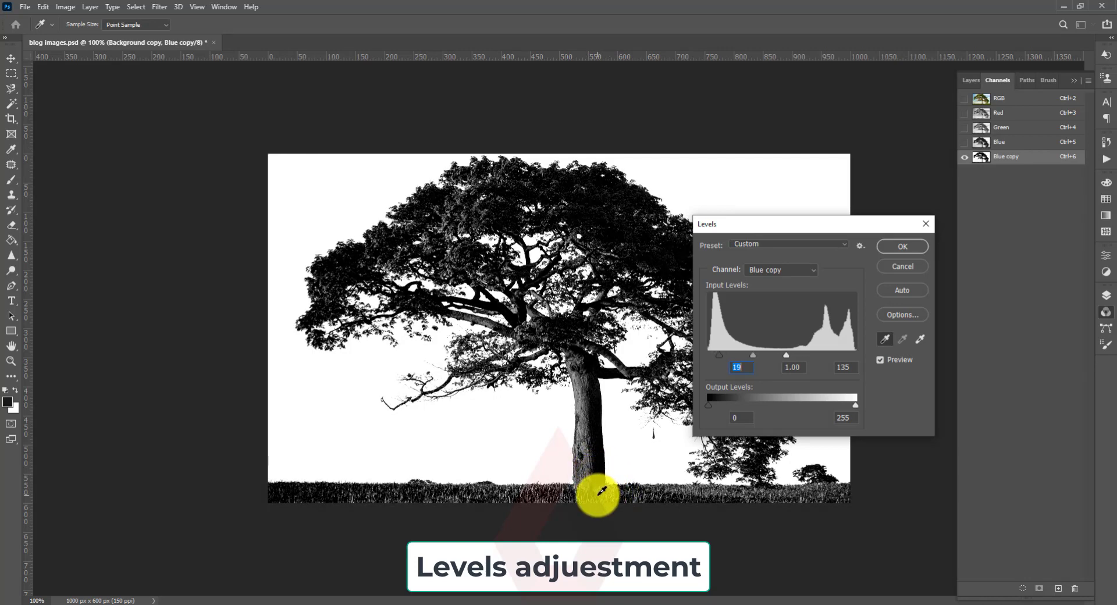
pyautogui.click(595, 496)
pyautogui.click(593, 494)
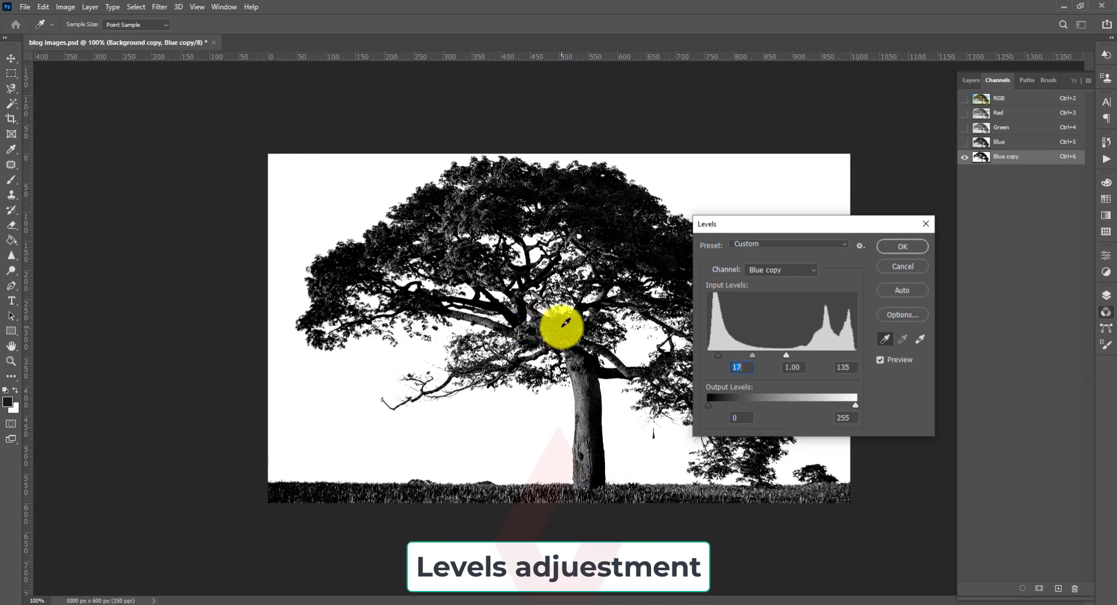
pyautogui.click(617, 495)
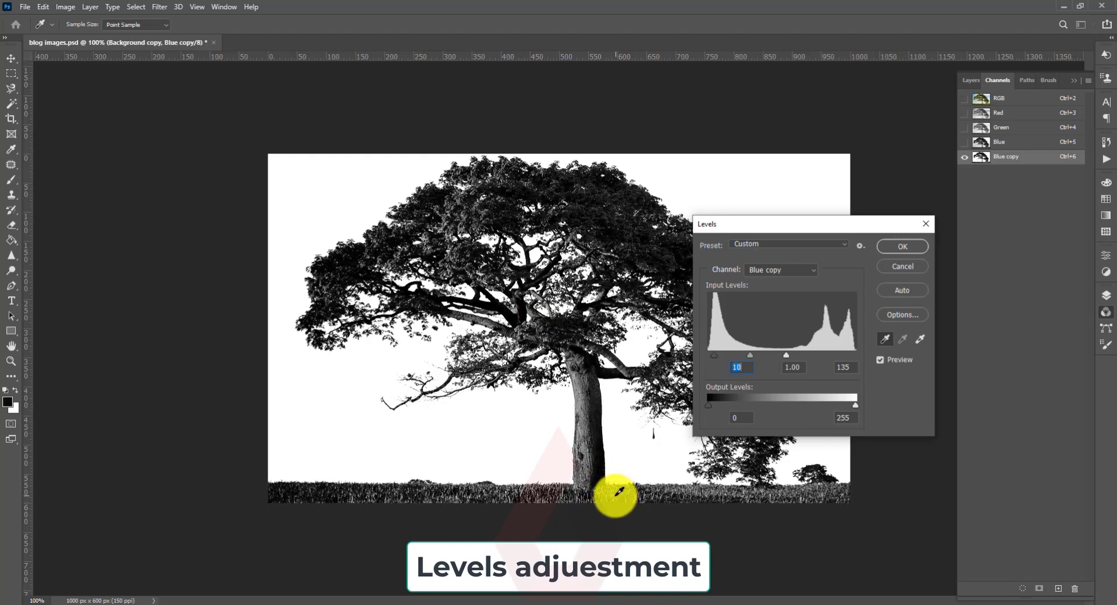
pyautogui.click(614, 490)
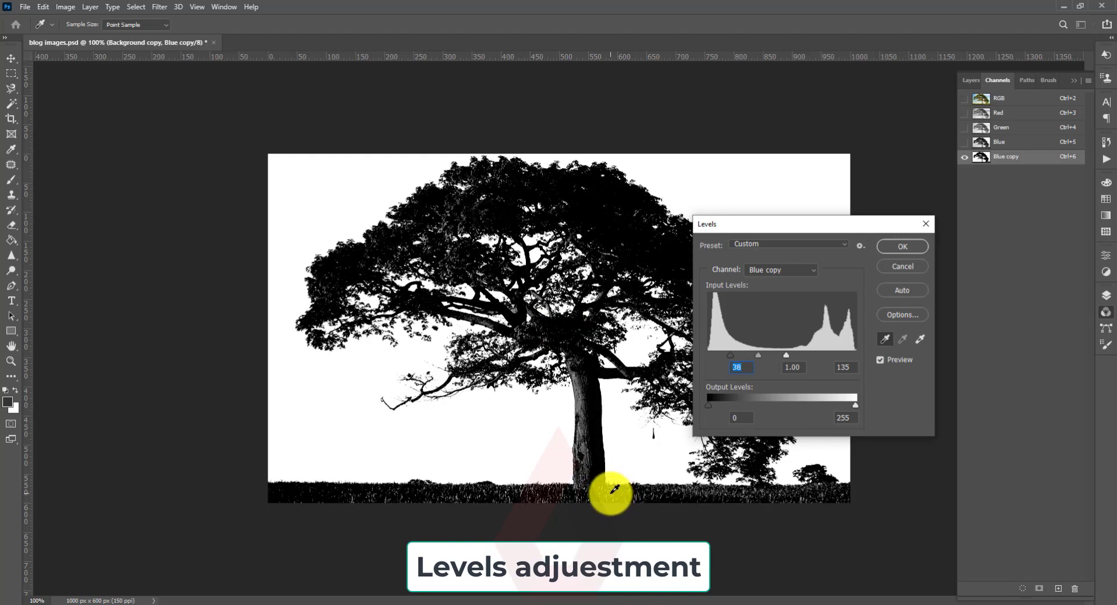
# Raise the input black level to 93 by sampling grey areas of the trunk, and apply the Levels adjustment.
pyautogui.hotkey('ctrl', '+')
pyautogui.hotkey('ctrl', '+')
pyautogui.hotkey('ctrl', '+')
pyautogui.moveTo(609, 493); pyautogui.dragTo(395, 252)
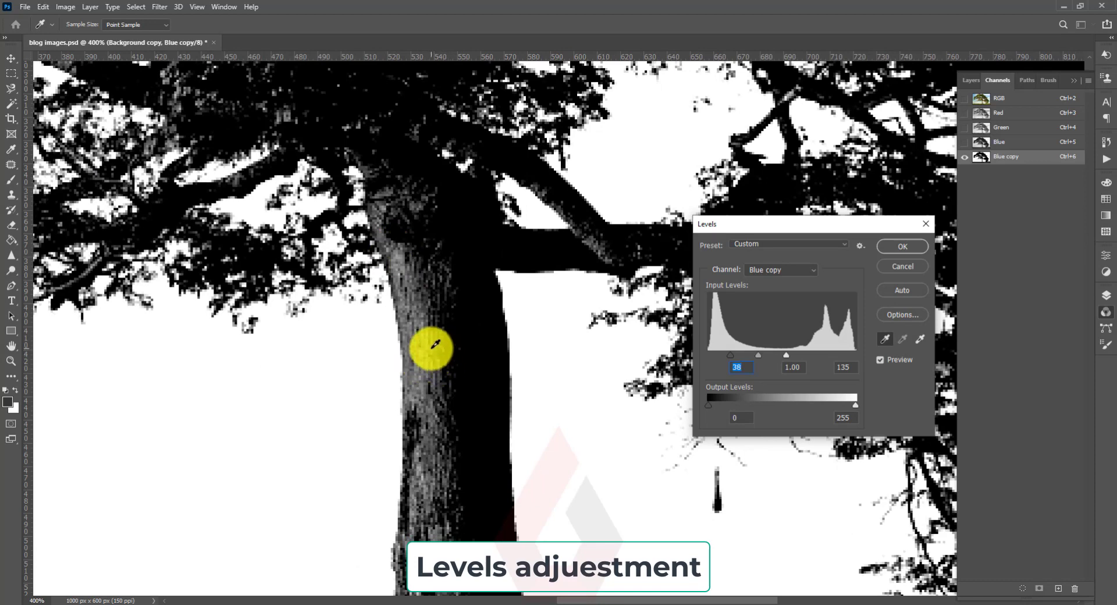
pyautogui.click(434, 344)
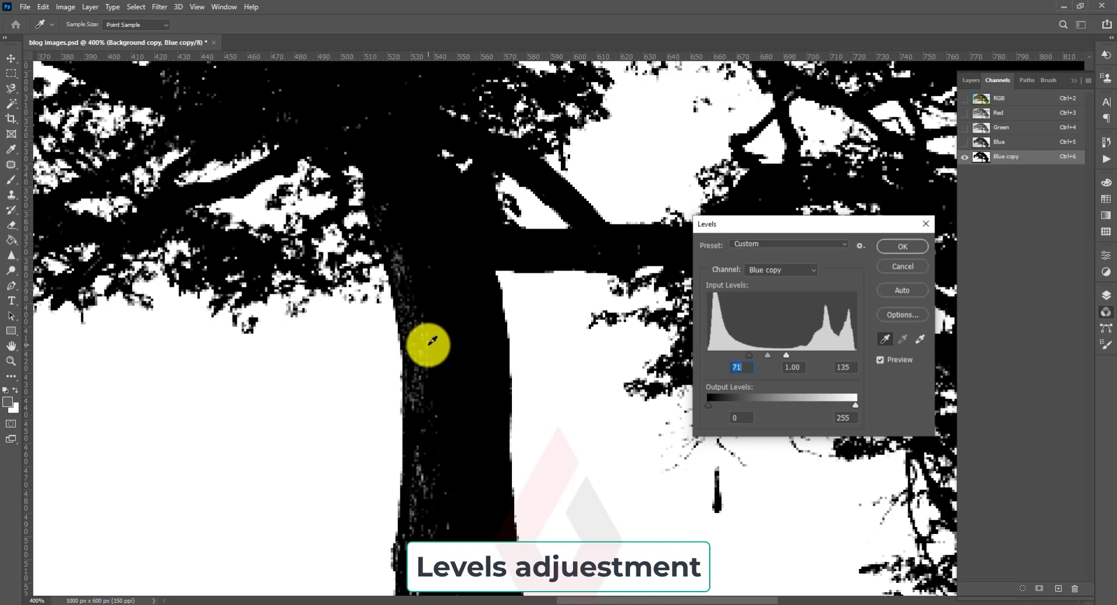
pyautogui.click(432, 341)
pyautogui.click(430, 330)
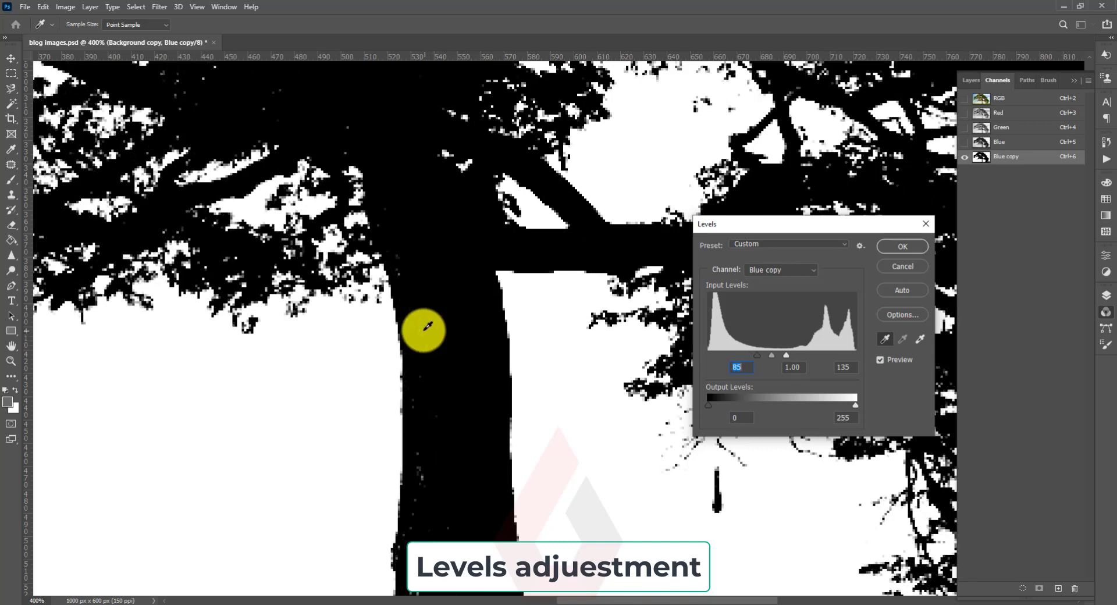
pyautogui.click(402, 270)
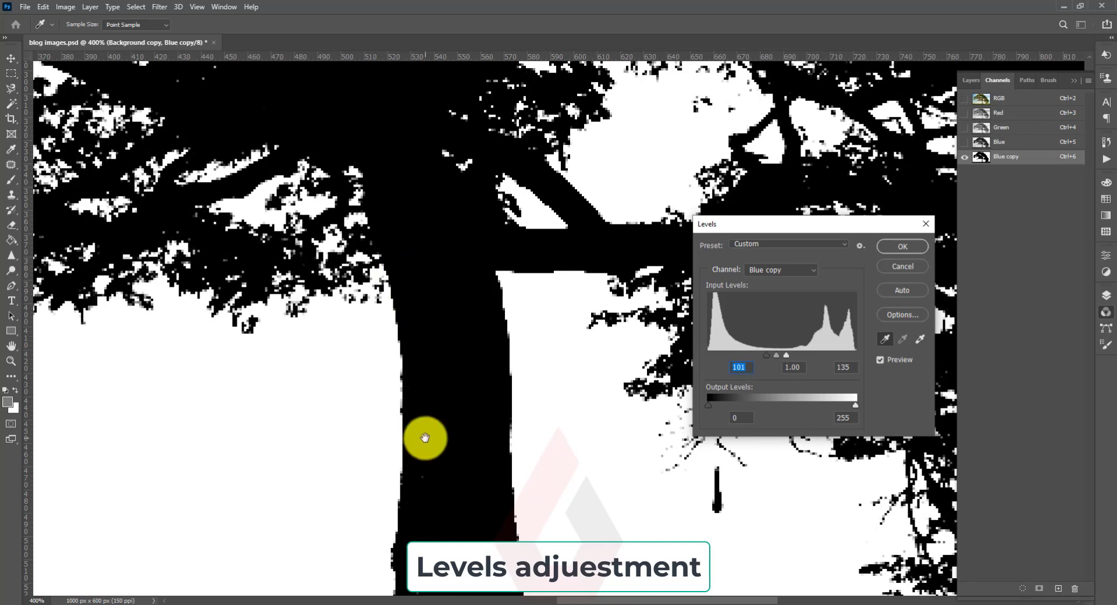
pyautogui.scroll(-5, 443, 448)
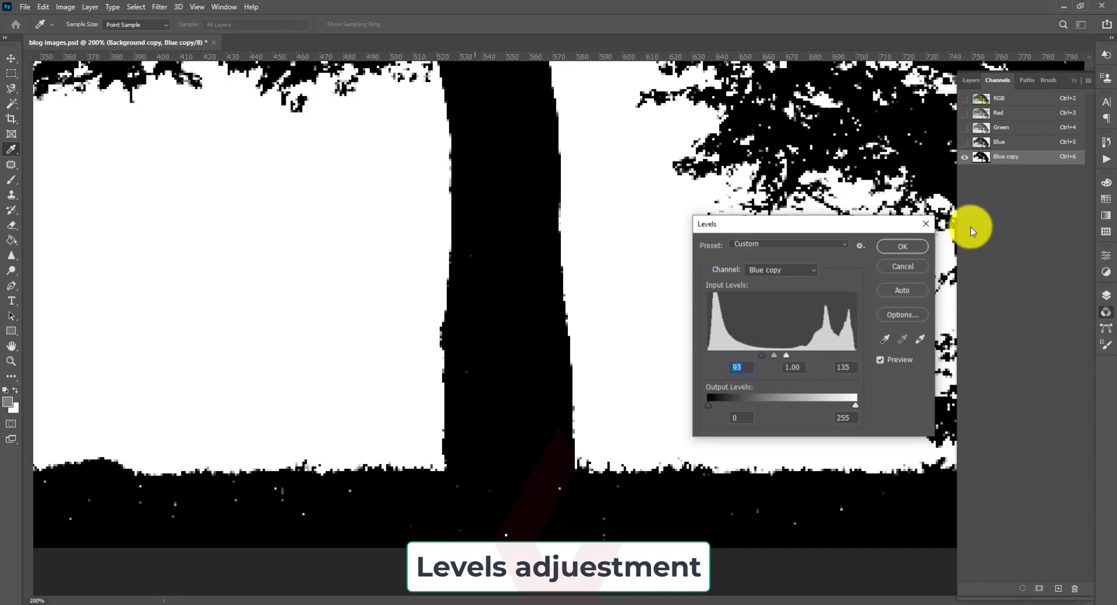
pyautogui.hotkey('ctrl', '-')
pyautogui.hotkey('ctrl', '-')
pyautogui.hotkey('ctrl', '-')
pyautogui.hotkey('ctrl', '-')
pyautogui.hotkey('ctrl', '-')
pyautogui.hotkey('ctrl', '-')
pyautogui.hotkey('ctrl', '-')
pyautogui.hotkey('ctrl', '-')
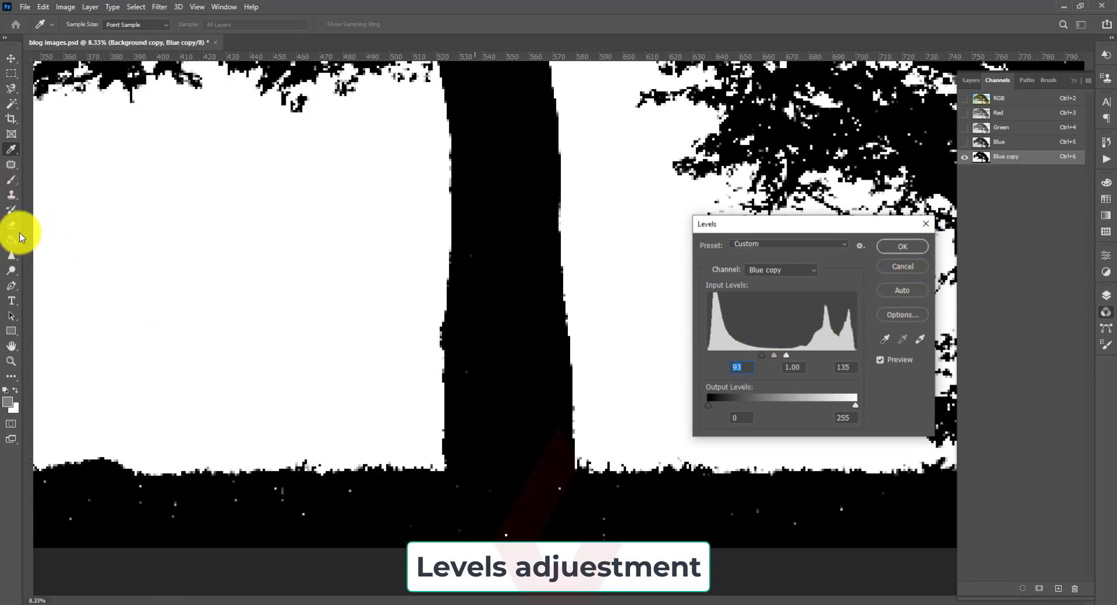
pyautogui.hotkey('ctrl', '-')
pyautogui.hotkey('ctrl', '-')
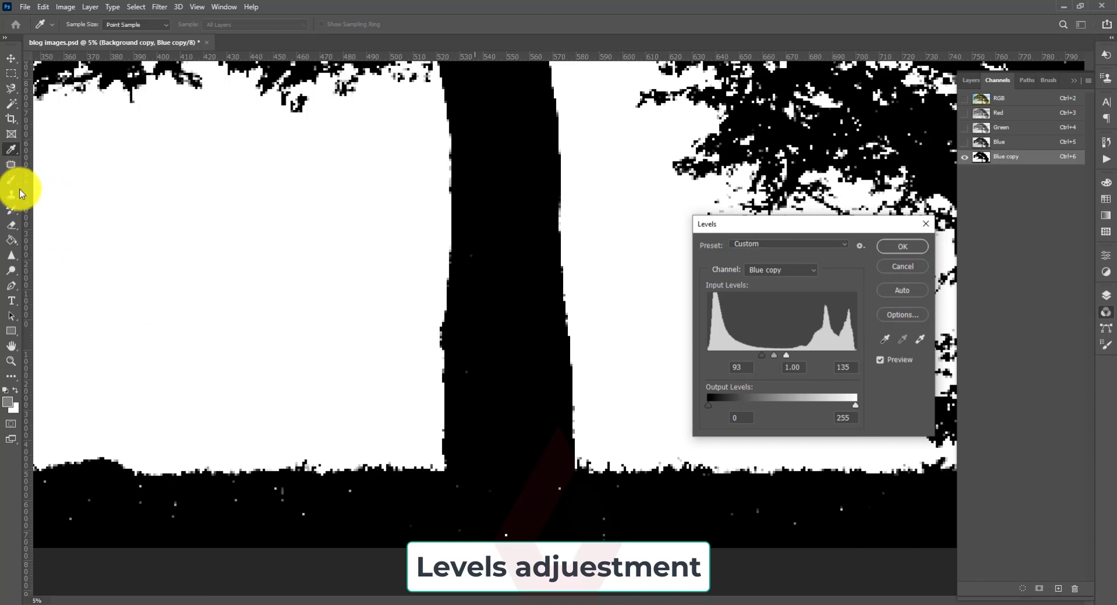
pyautogui.click(913, 248)
pyautogui.press('v')
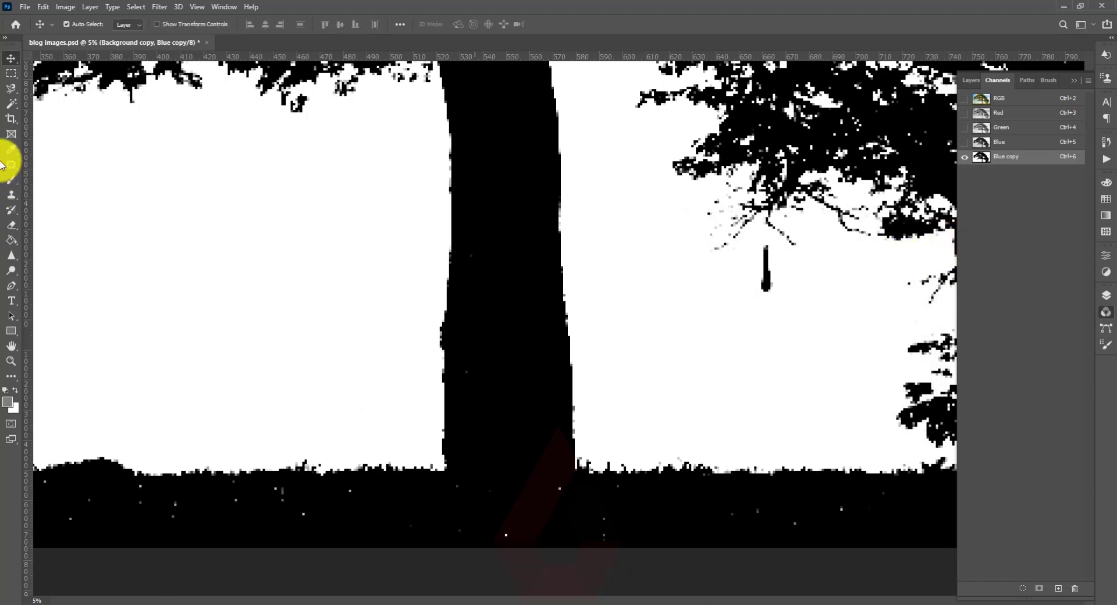
# Paint over the white specks in the grass strip with a black 90 px brush at 100% opacity.
pyautogui.click(11, 179)
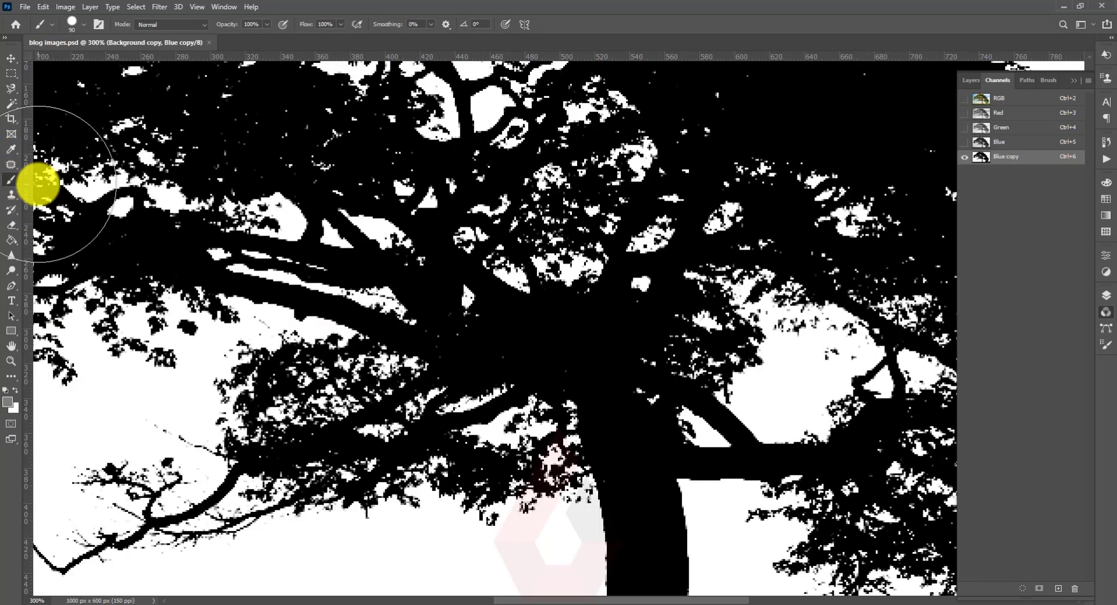
pyautogui.hotkey('ctrl', '-')
pyautogui.hotkey('ctrl', '-')
pyautogui.moveTo(341, 518); pyautogui.dragTo(375, 521)
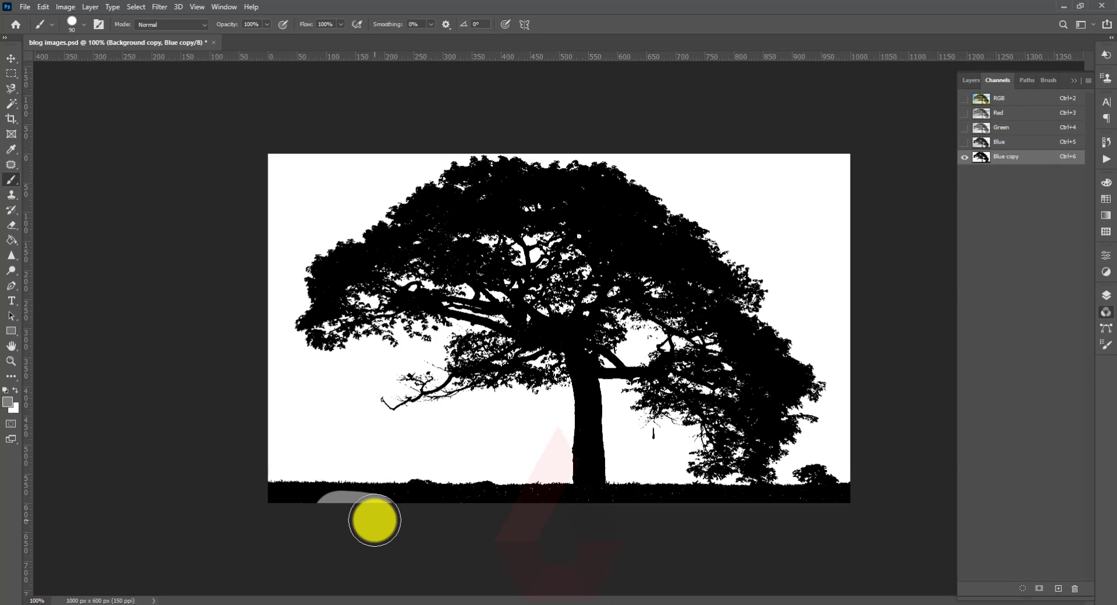
pyautogui.hotkey('ctrl', 'z')
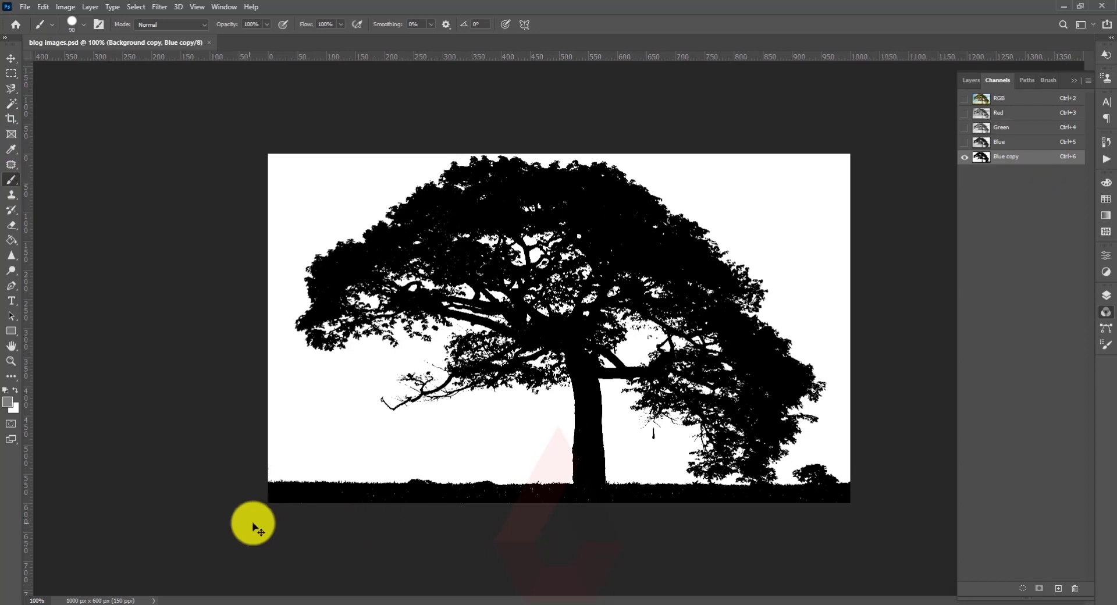
pyautogui.click(16, 391)
pyautogui.moveTo(312, 519); pyautogui.dragTo(861, 515)
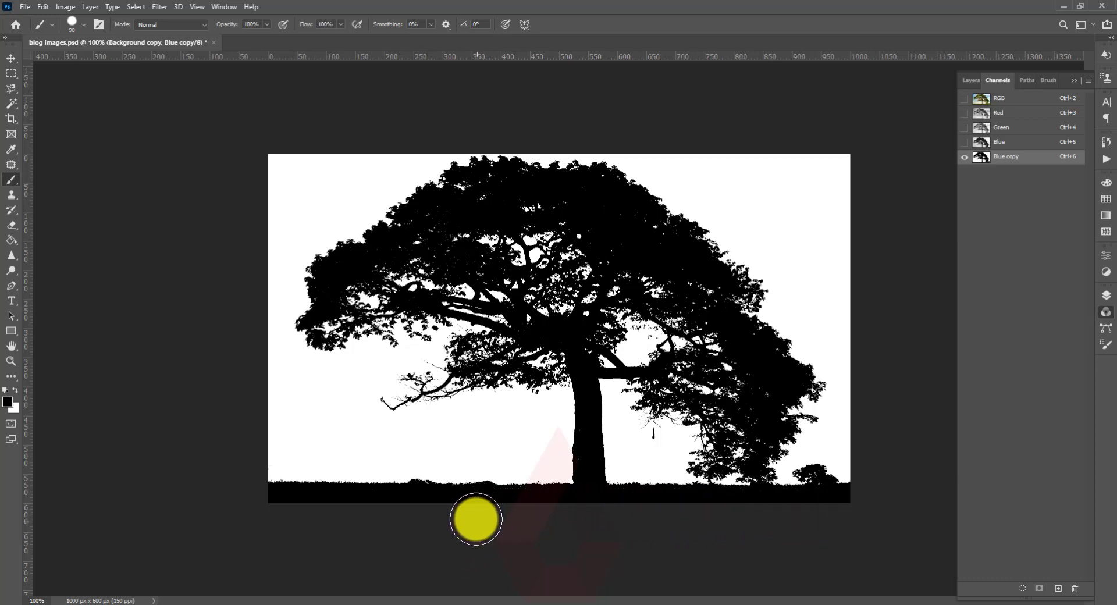
# Adjust the Blue copy channel in Levels, setting the input white level to 236 and the midtone value to 1.37.
pyautogui.hotkey('ctrl', '+')
pyautogui.hotkey('ctrl', '+')
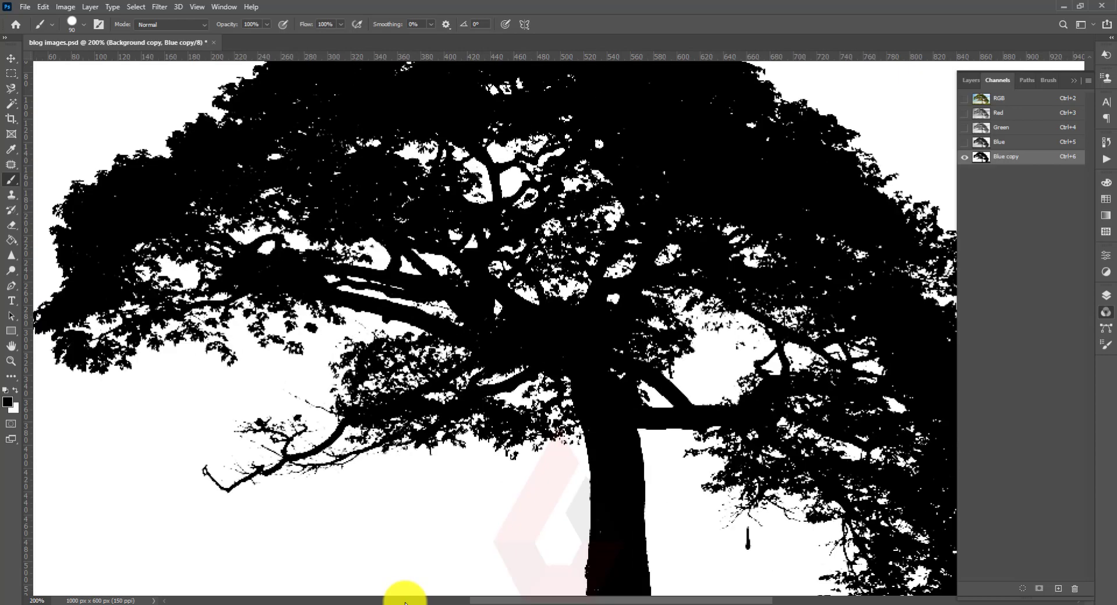
pyautogui.hotkey('ctrl', '-')
pyautogui.hotkey('ctrl', '+')
pyautogui.hotkey('ctrl', '-')
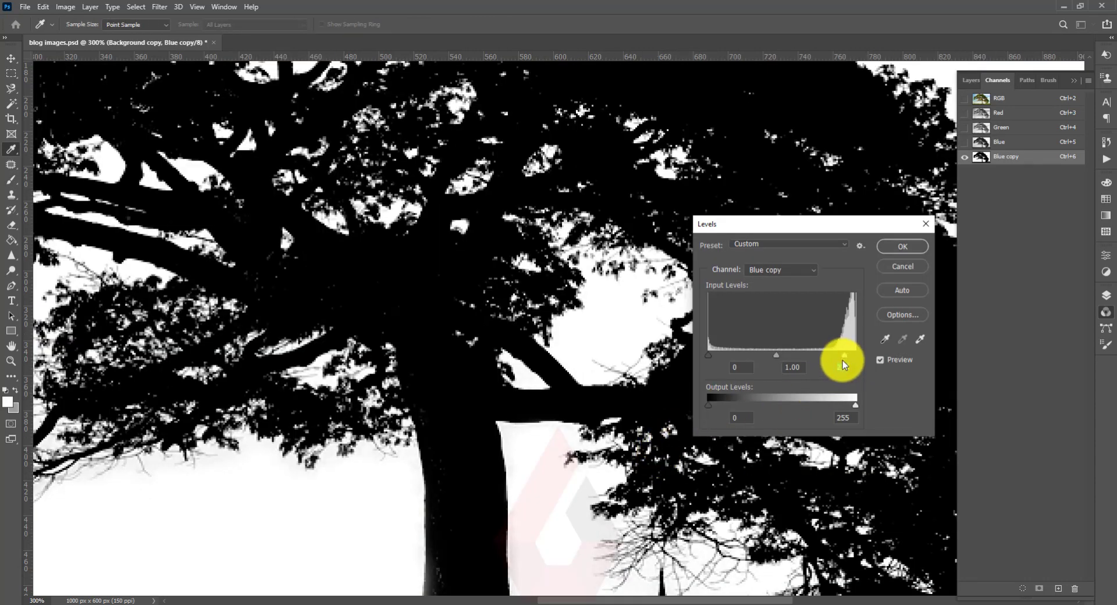
pyautogui.hotkey('ctrl', '-')
pyautogui.hotkey('ctrl', '-')
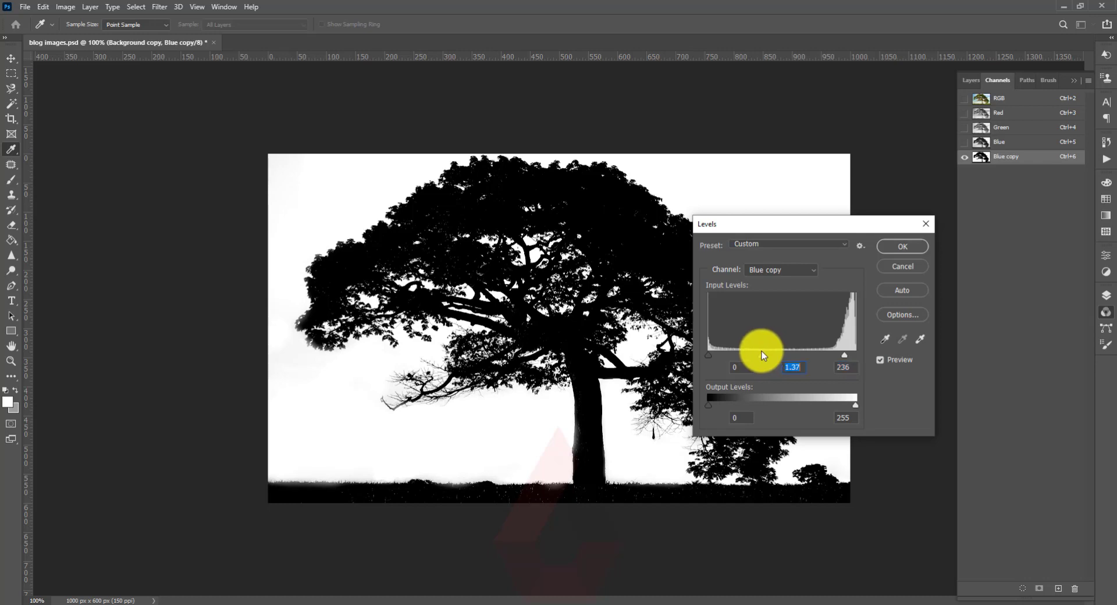
pyautogui.hotkey('ctrl', '+')
pyautogui.moveTo(324, 519); pyautogui.dragTo(536, 419)
pyautogui.click(761, 355)
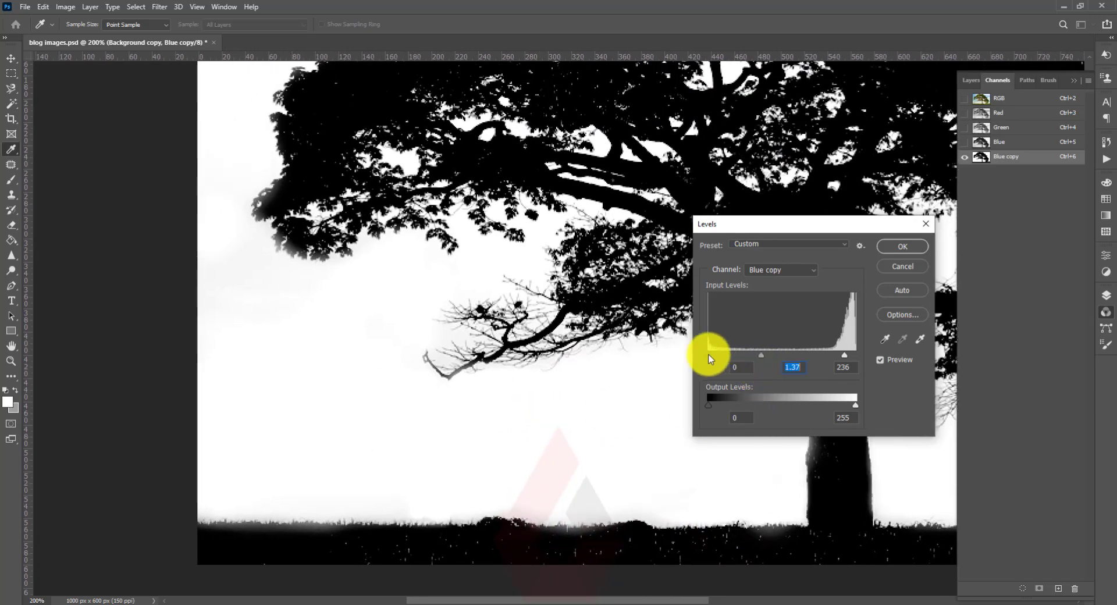
# Raise the input black level to 29 to darken the thin branches, and apply the Levels adjustment.
pyautogui.moveTo(709, 356); pyautogui.dragTo(717, 357)
pyautogui.press('space')
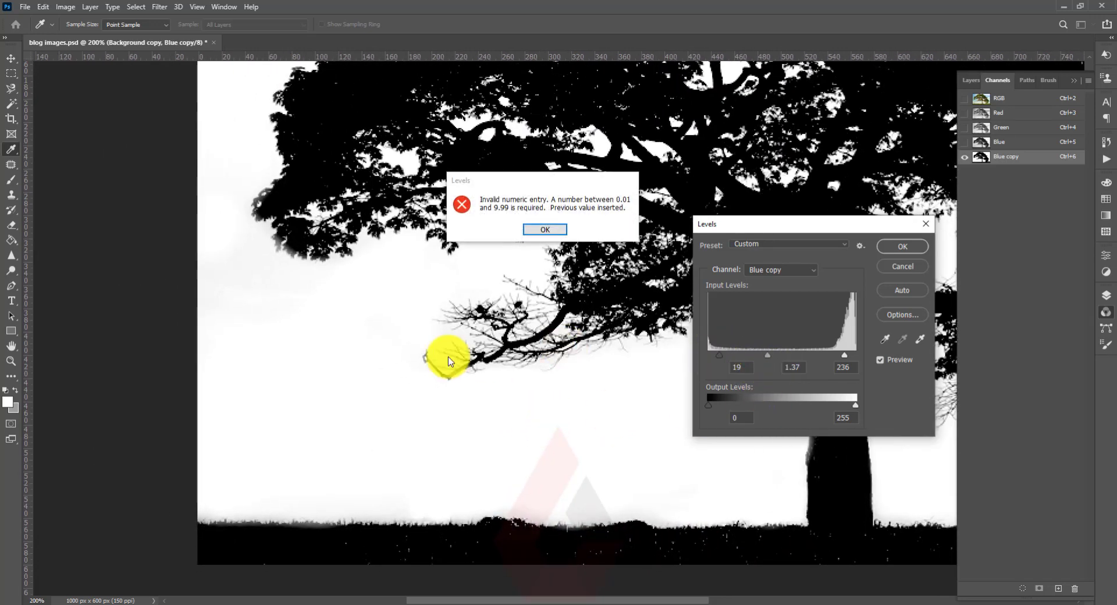
pyautogui.click(553, 229)
pyautogui.moveTo(547, 367); pyautogui.dragTo(456, 290)
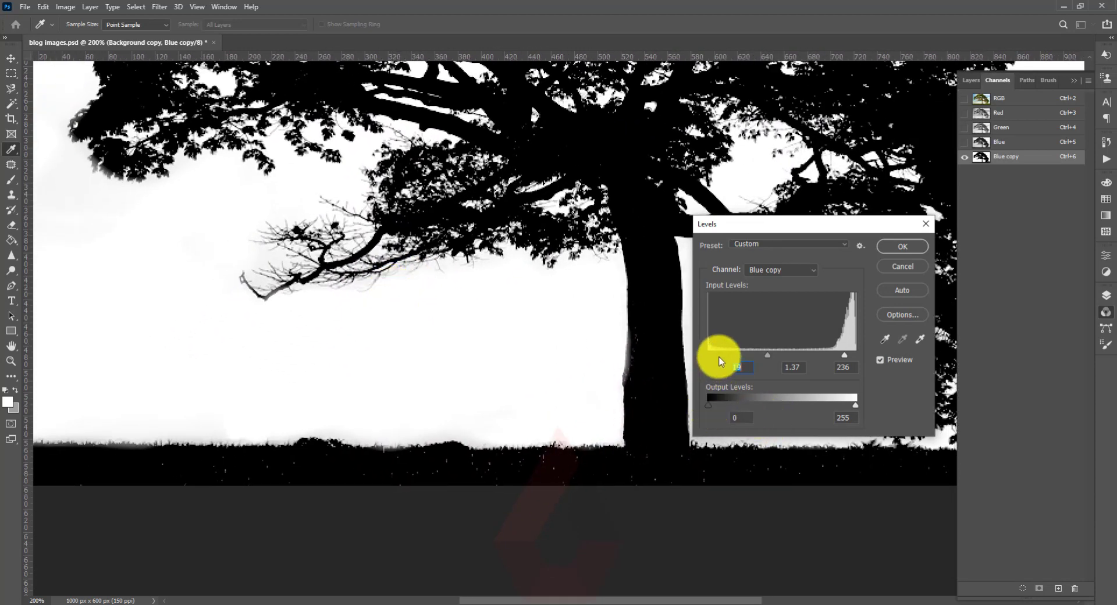
pyautogui.moveTo(720, 356); pyautogui.dragTo(723, 359)
pyautogui.moveTo(281, 411); pyautogui.dragTo(479, 428)
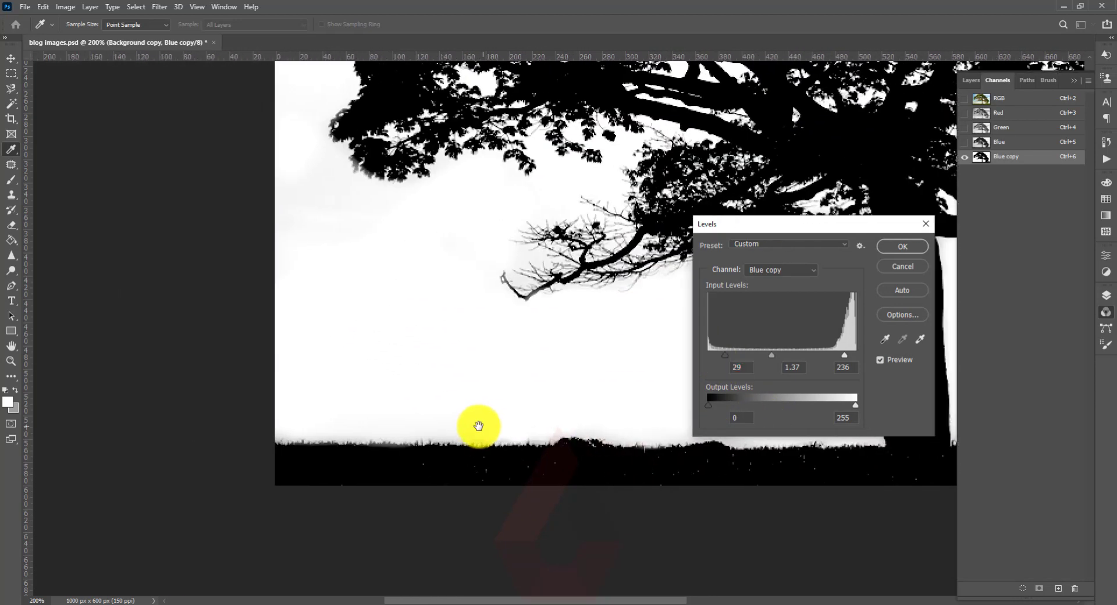
pyautogui.click(912, 250)
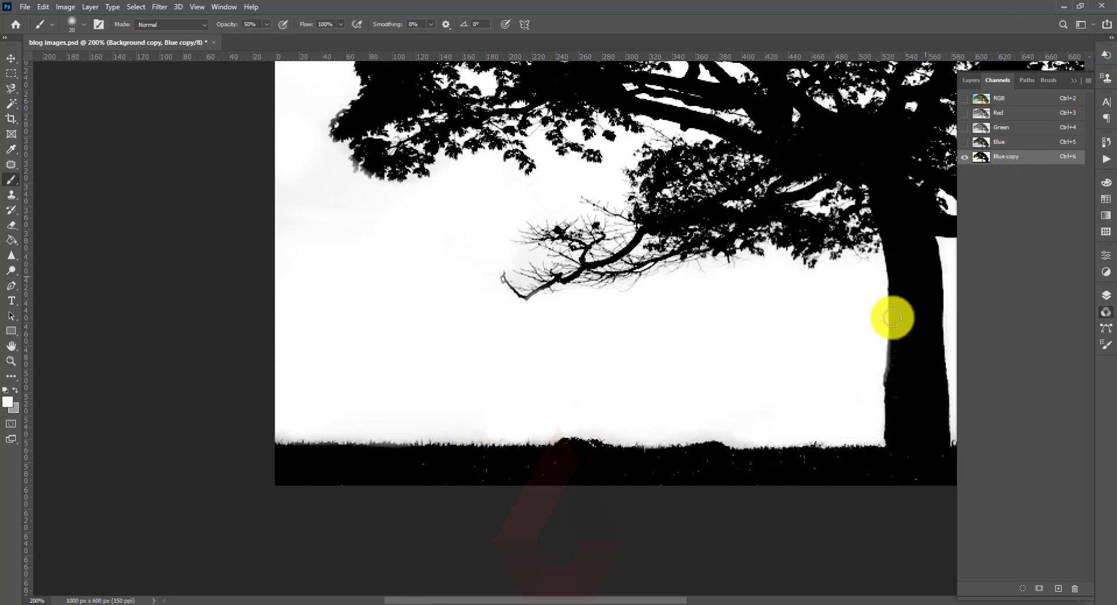
# Paint over the white specks along the grass strip with a black 20 px brush at 100% opacity.
pyautogui.click(14, 390)
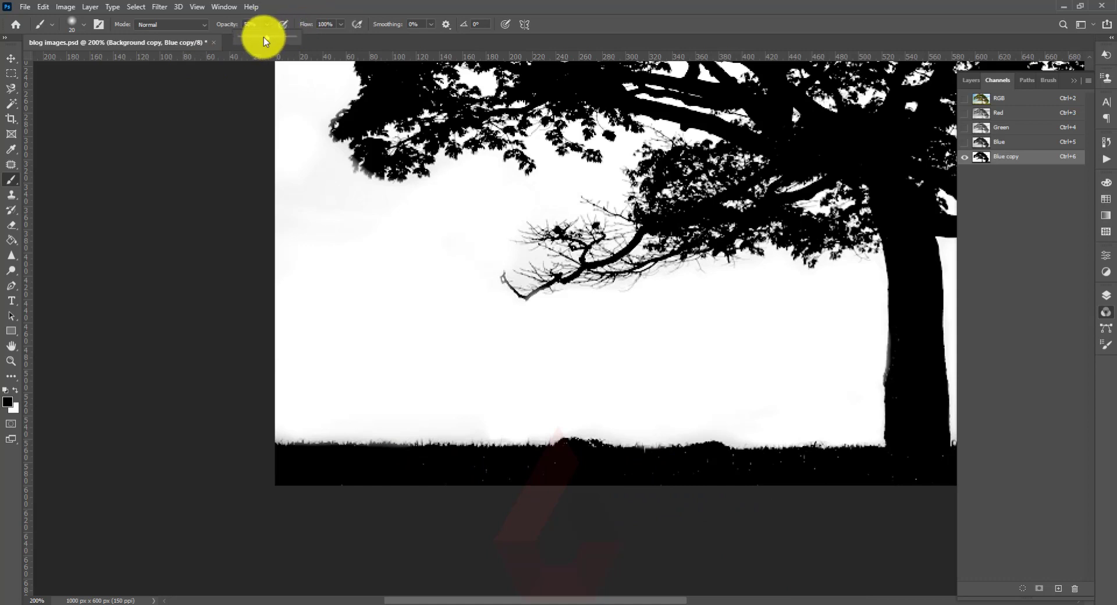
pyautogui.moveTo(264, 37)
pyautogui.mouseDown()
pyautogui.moveTo(430, 586)
pyautogui.moveTo(429, 465)
pyautogui.mouseUp()
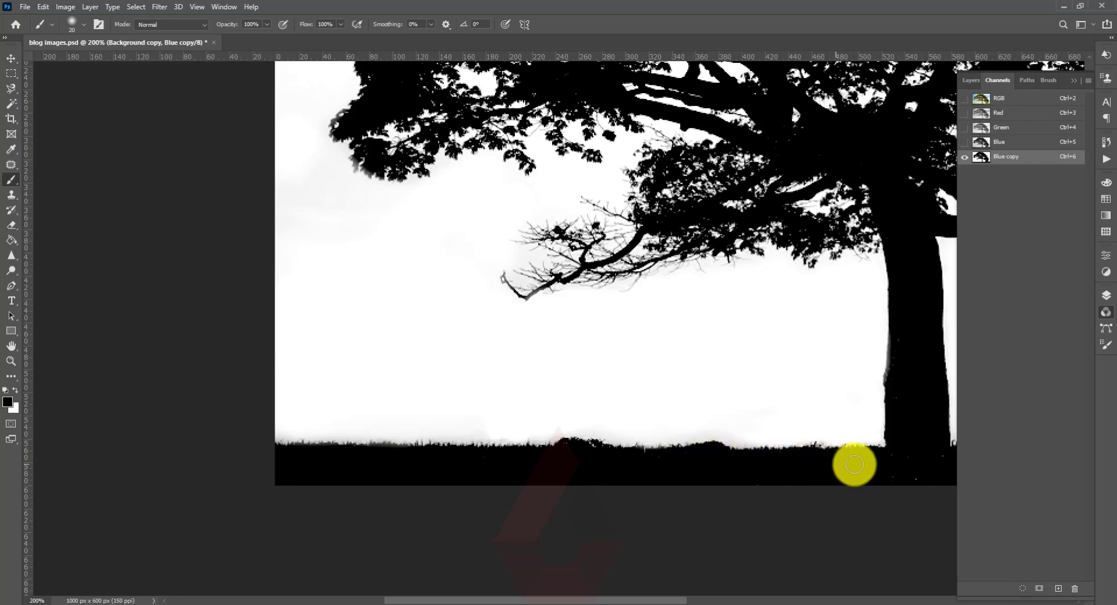
pyautogui.moveTo(773, 471); pyautogui.dragTo(481, 486)
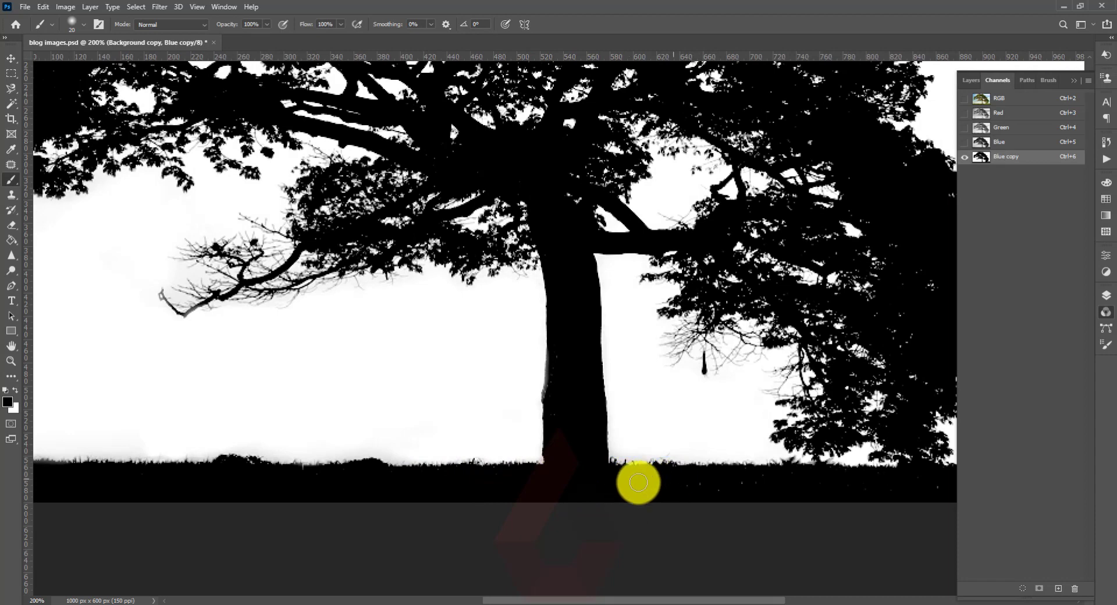
pyautogui.moveTo(749, 495); pyautogui.dragTo(594, 489)
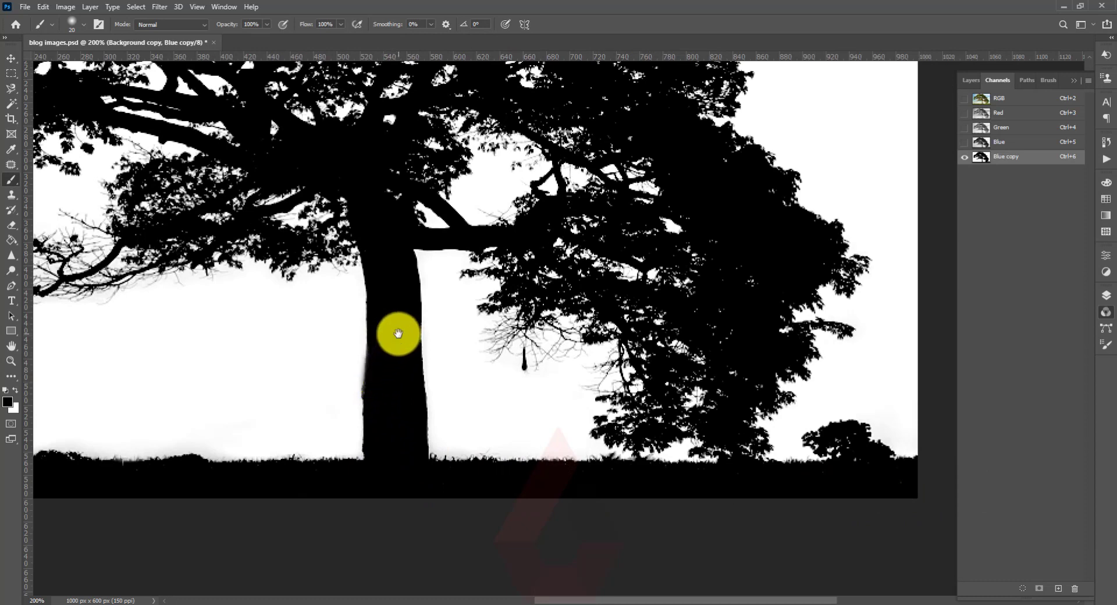
pyautogui.moveTo(399, 332); pyautogui.dragTo(606, 442)
pyautogui.hotkey('ctrl', '-')
pyautogui.hotkey('ctrl', '-')
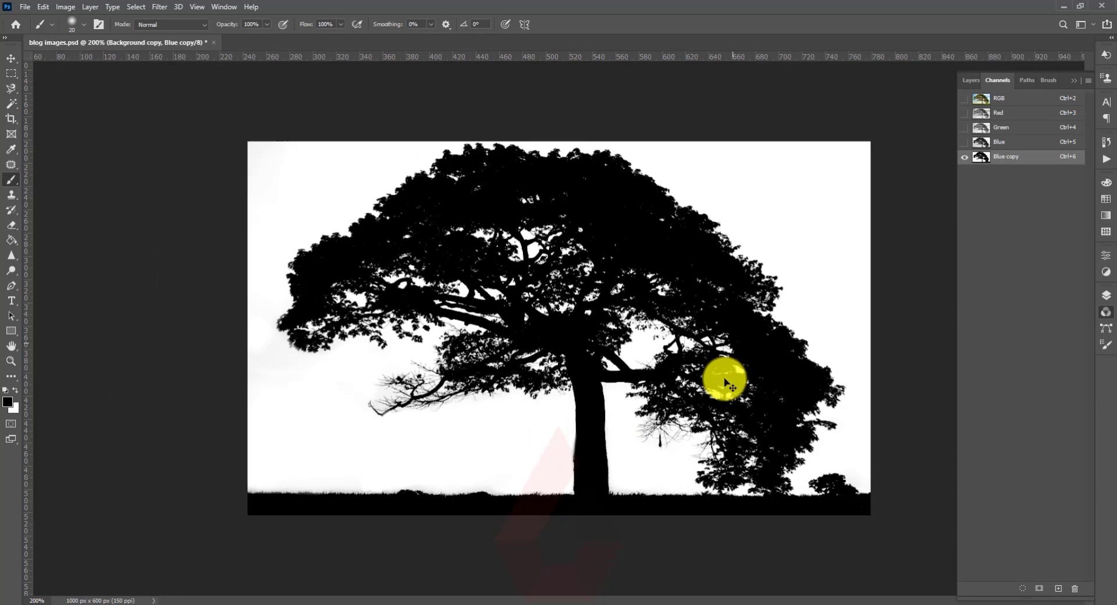
# Load the Blue copy channel as a selection and make the Background copy layer active.
pyautogui.click(11, 58)
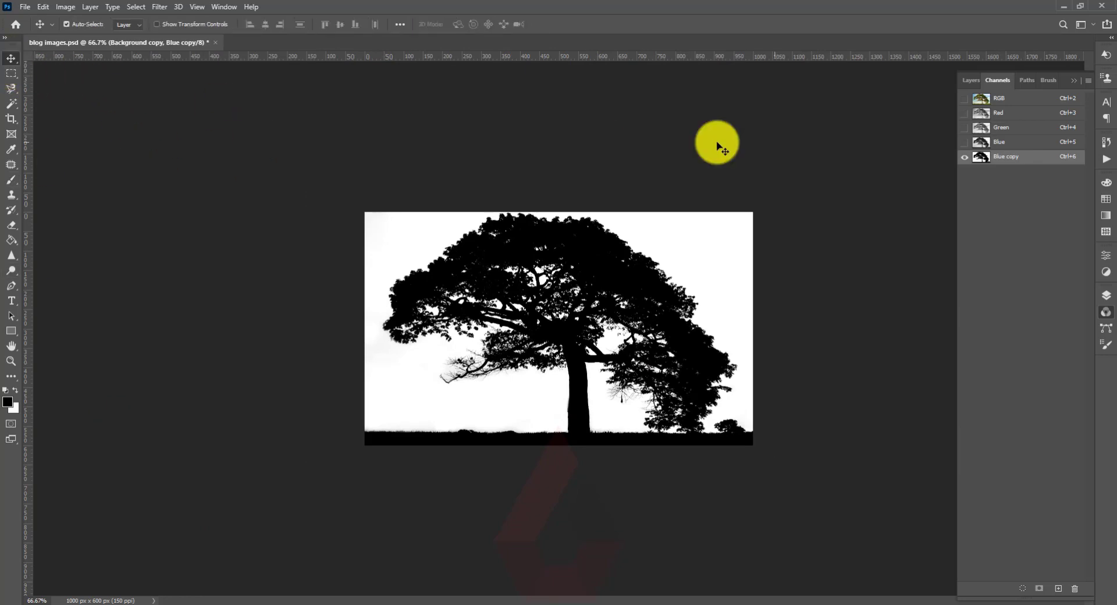
pyautogui.keyDown('ctrl'); pyautogui.click(981, 157); pyautogui.keyUp('ctrl')
pyautogui.click(973, 79)
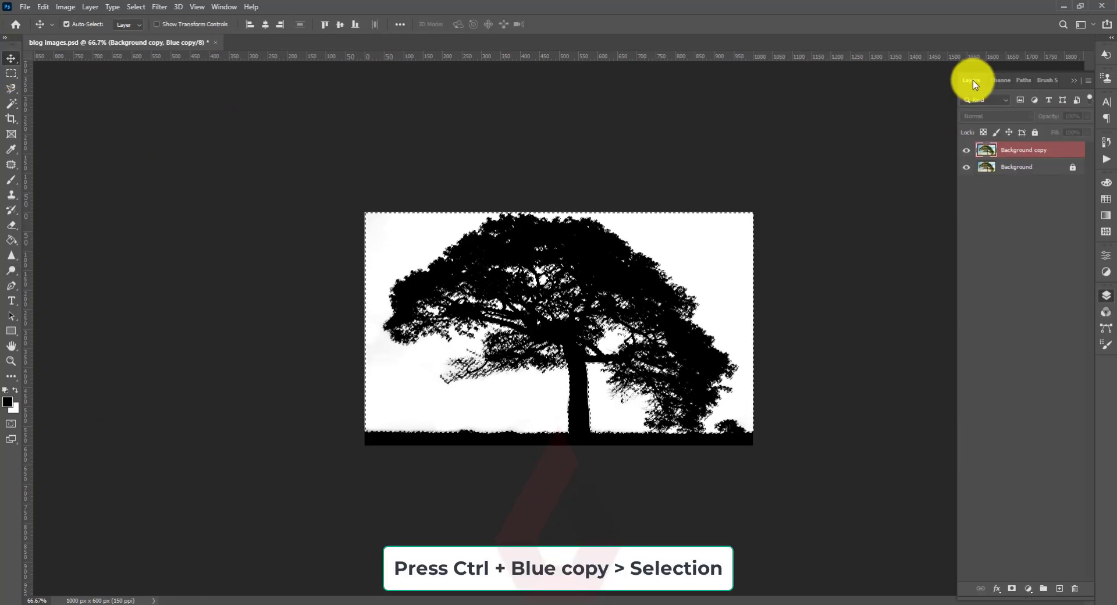
pyautogui.click(1008, 155)
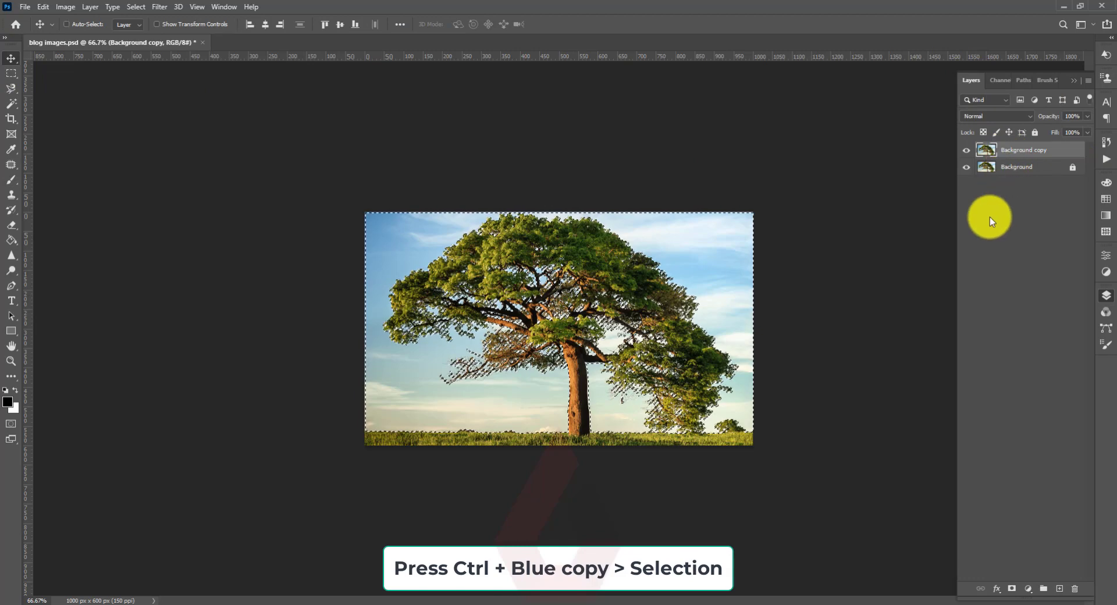
# Mask the Background copy layer with the inverted selection and hide the Background layer.
pyautogui.hotkey('ctrl', 'shift', 'i')
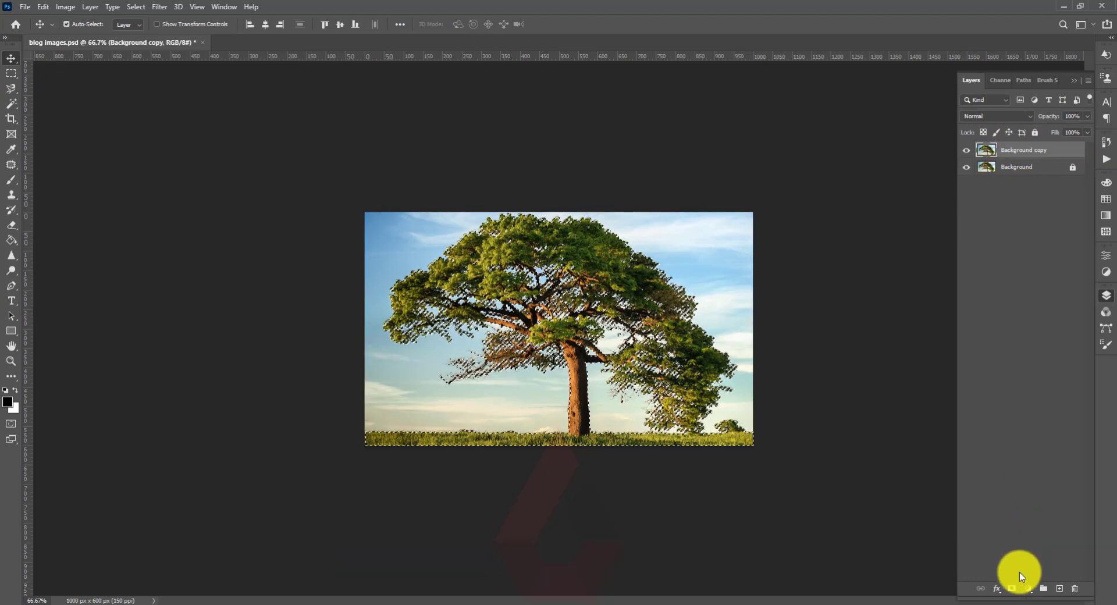
pyautogui.click(1012, 589)
pyautogui.click(968, 167)
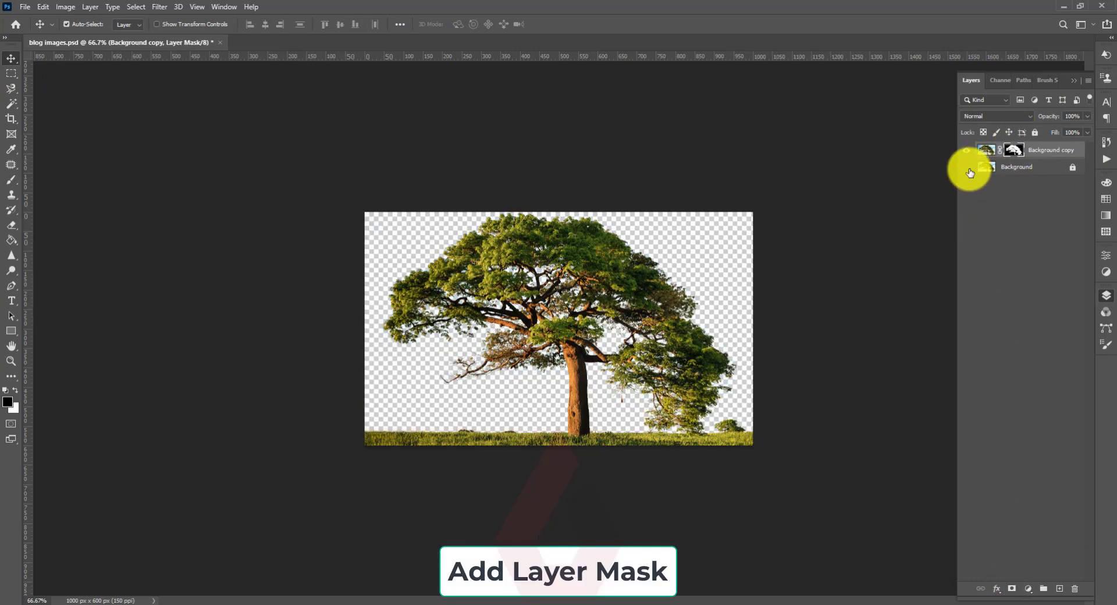
# Compare the masked tree with the original sky by toggling the Background layer's visibility several times.
pyautogui.hotkey('ctrl', '+')
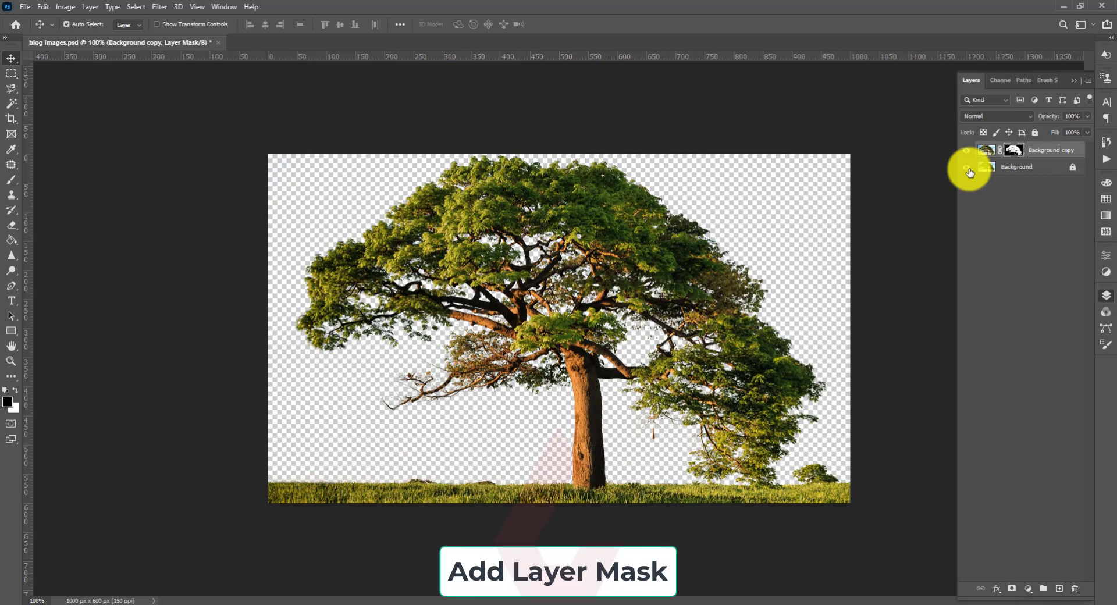
pyautogui.click(967, 168)
pyautogui.click(967, 167)
pyautogui.click(968, 168)
pyautogui.click(967, 168)
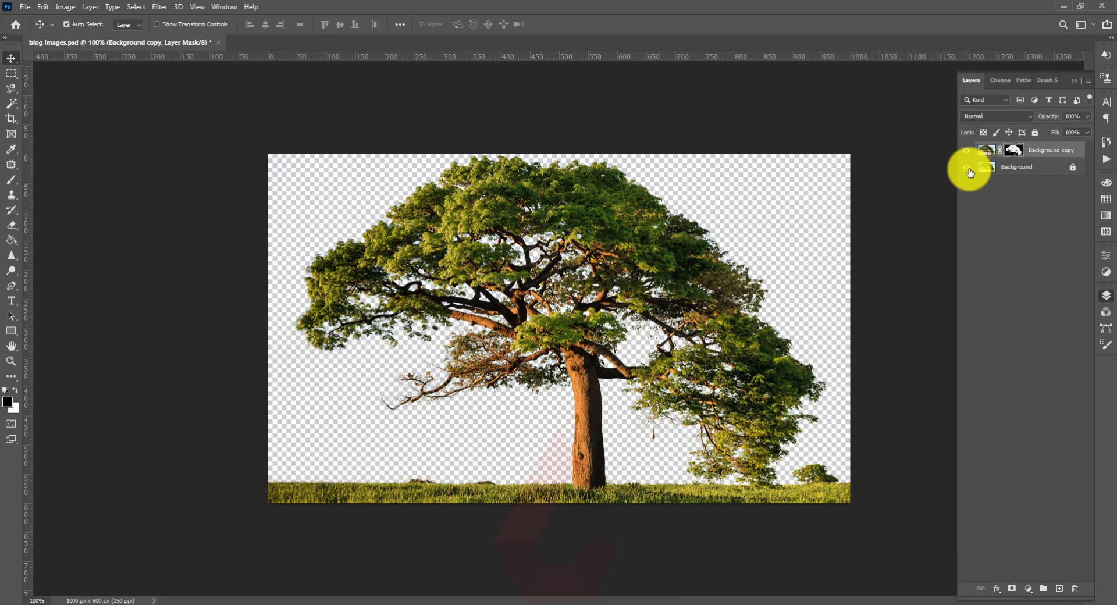
pyautogui.click(968, 168)
pyautogui.click(967, 168)
pyautogui.click(967, 167)
pyautogui.click(967, 168)
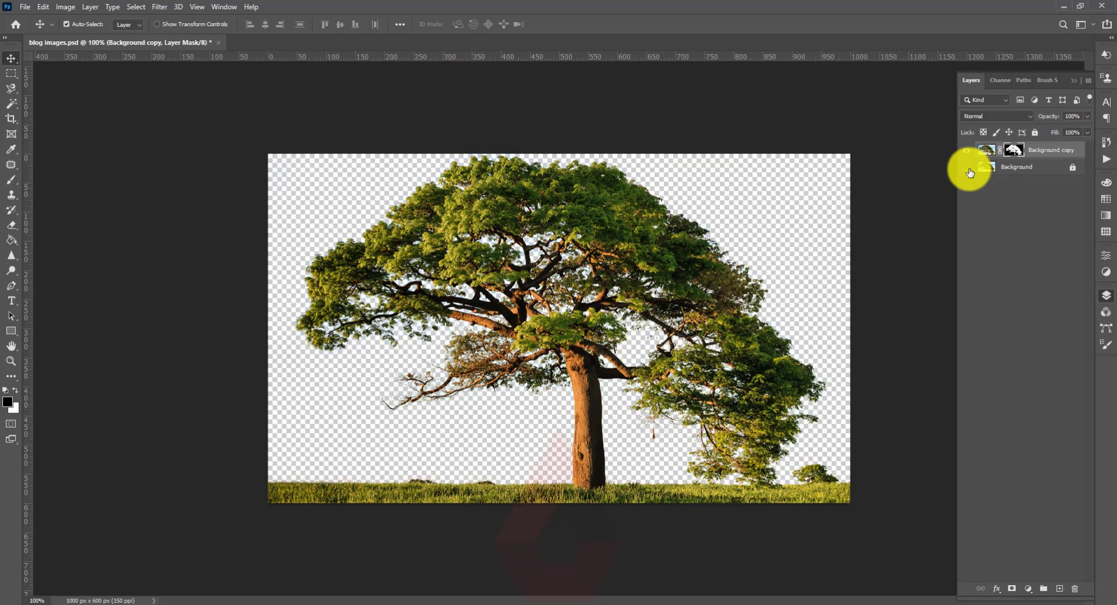